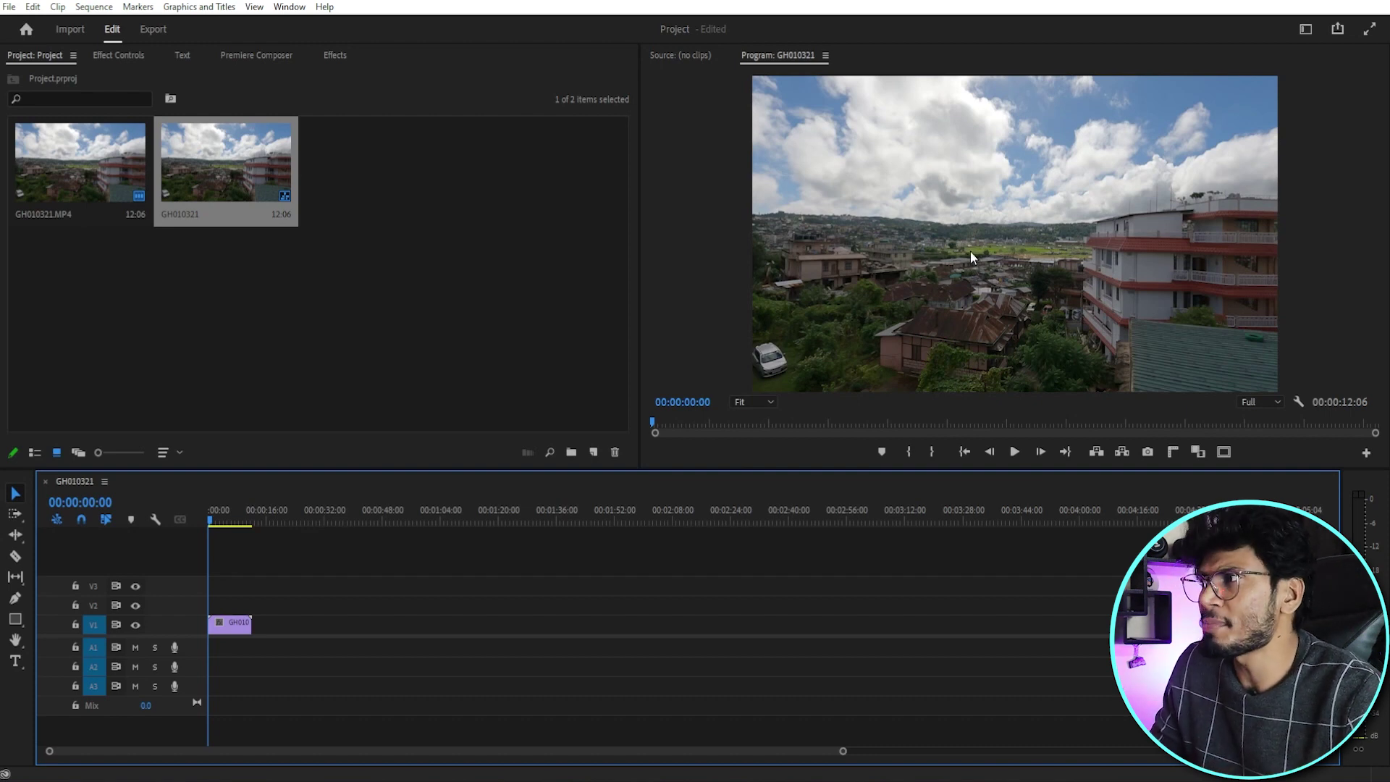
- Save the project and duplicate the GH010321.MP4 clip from track V1 onto track V2
key(ctrl+s)
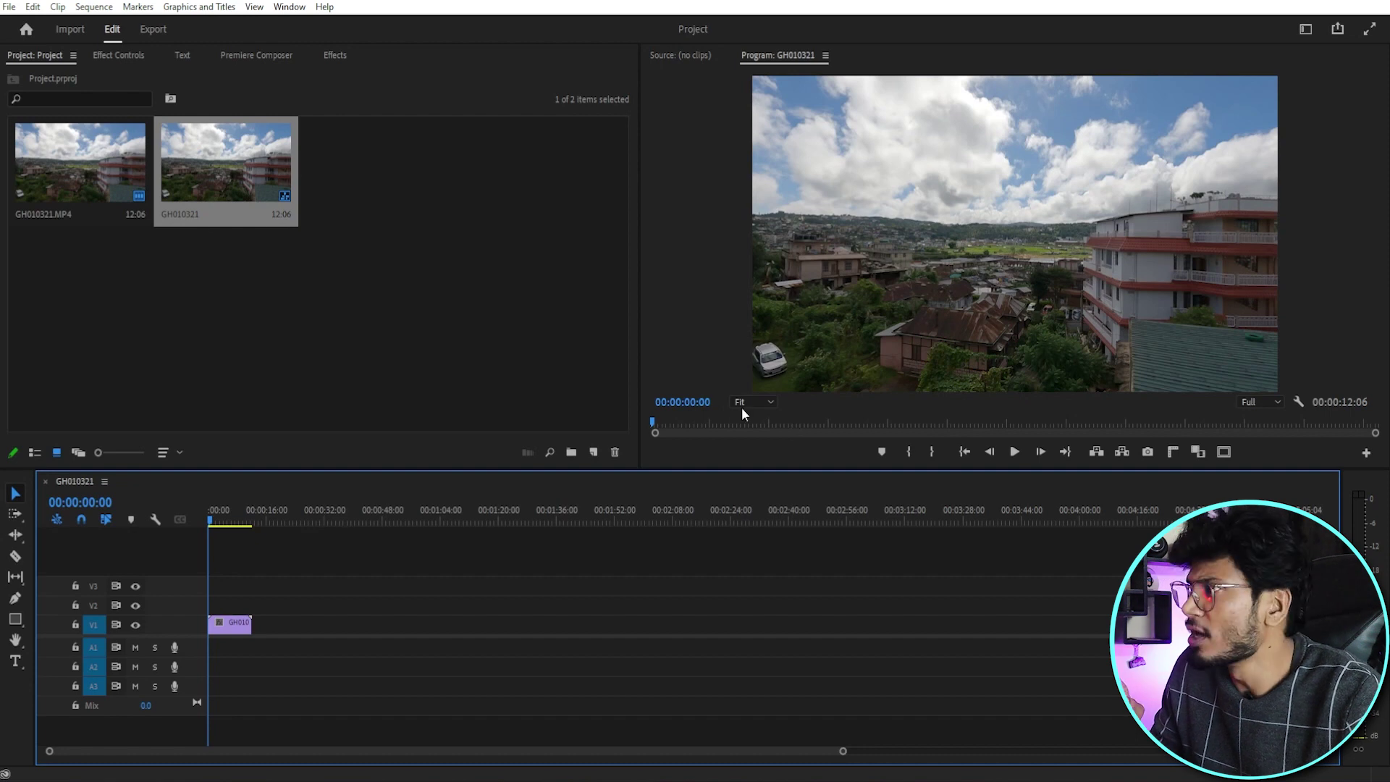
click(472, 306)
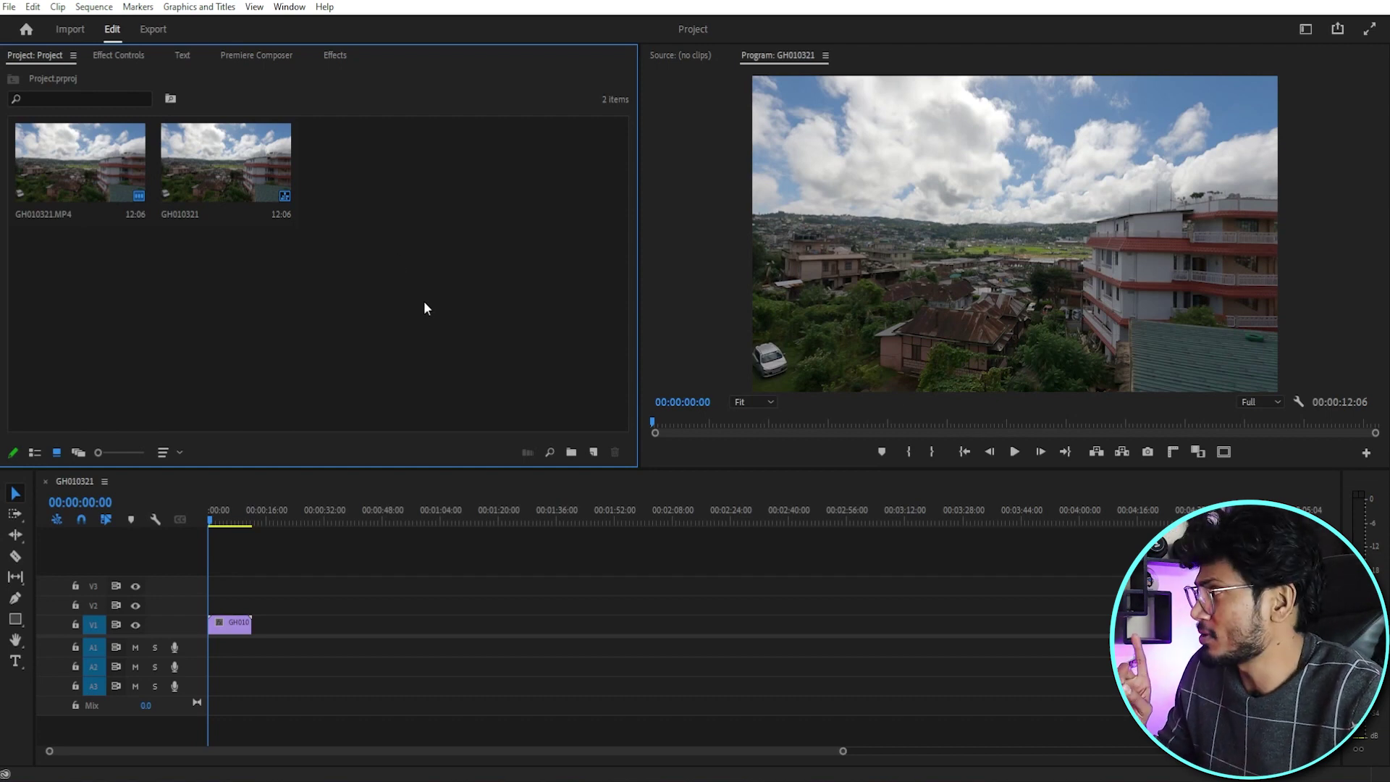
click(236, 627)
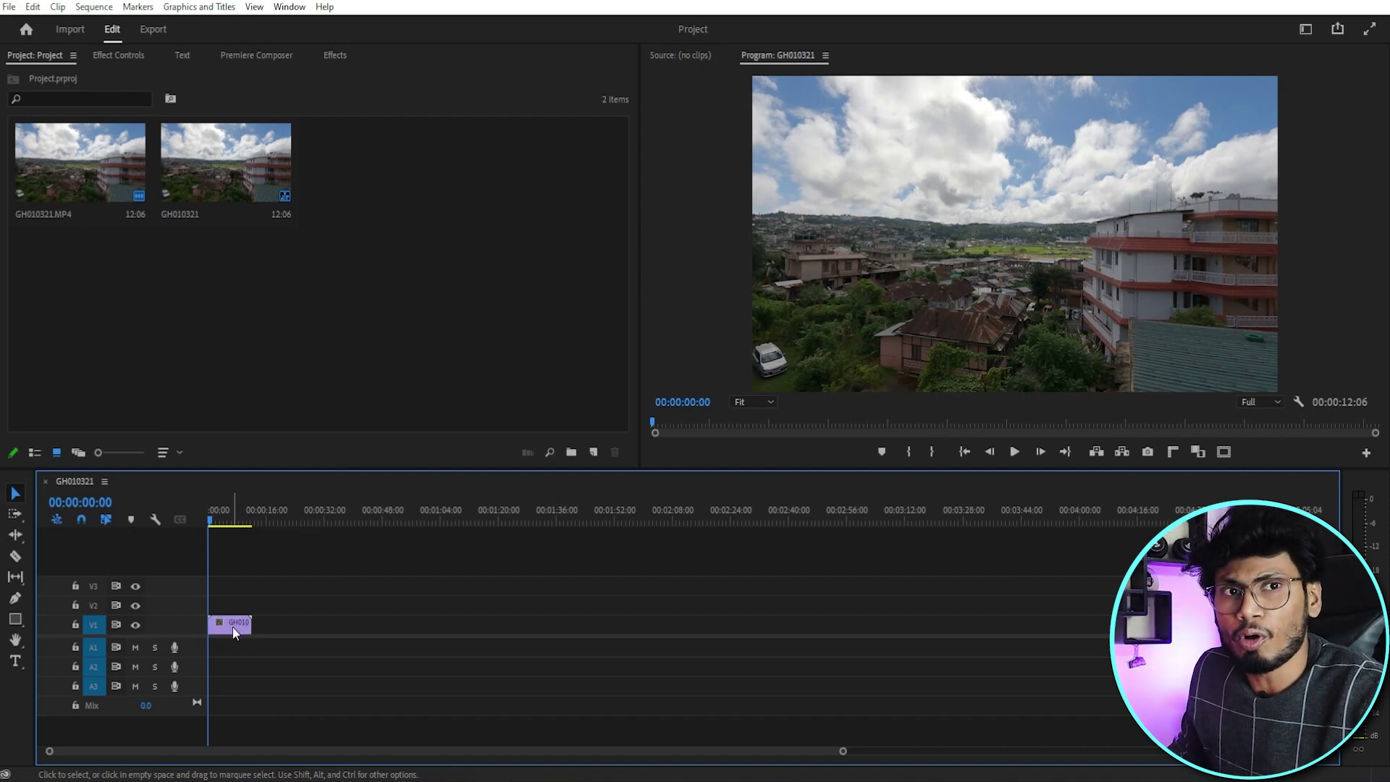
click(232, 627)
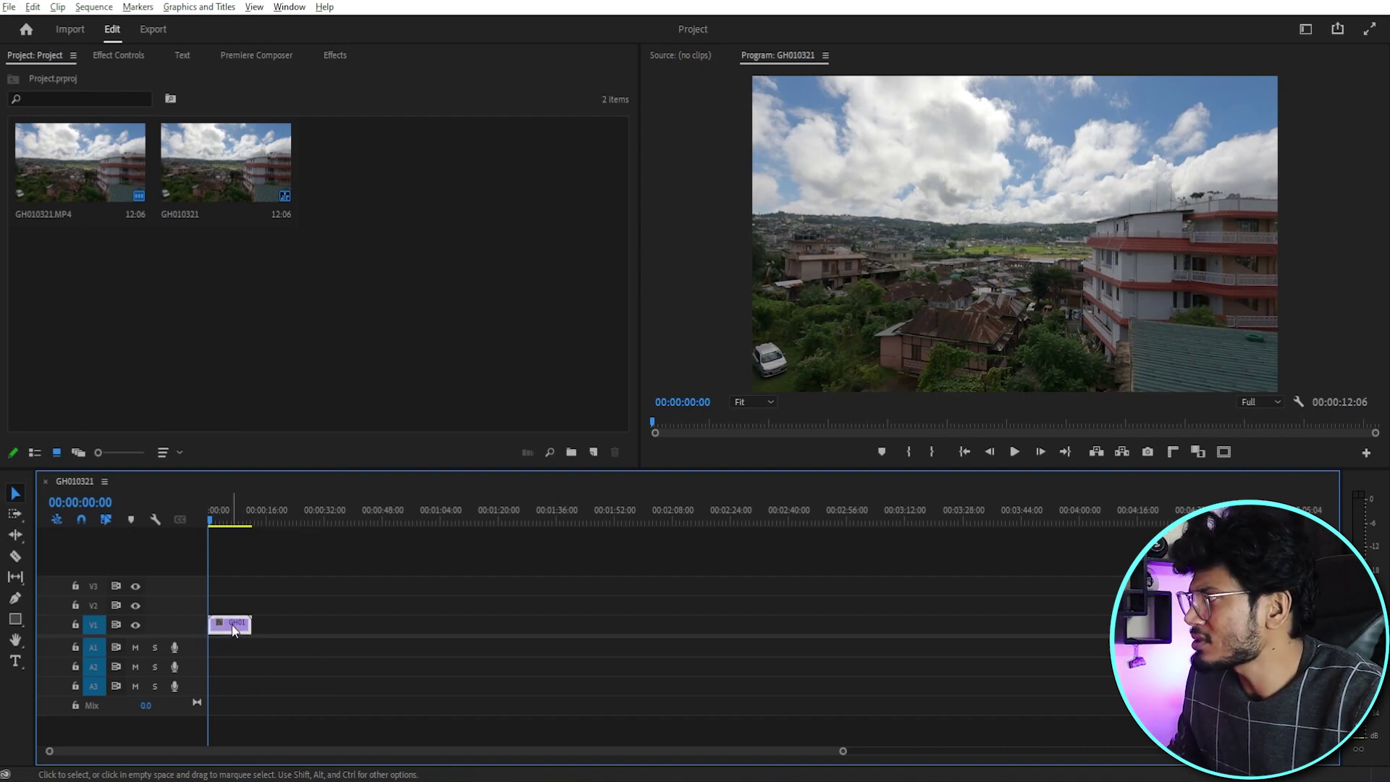
drag(232, 624, 231, 606)
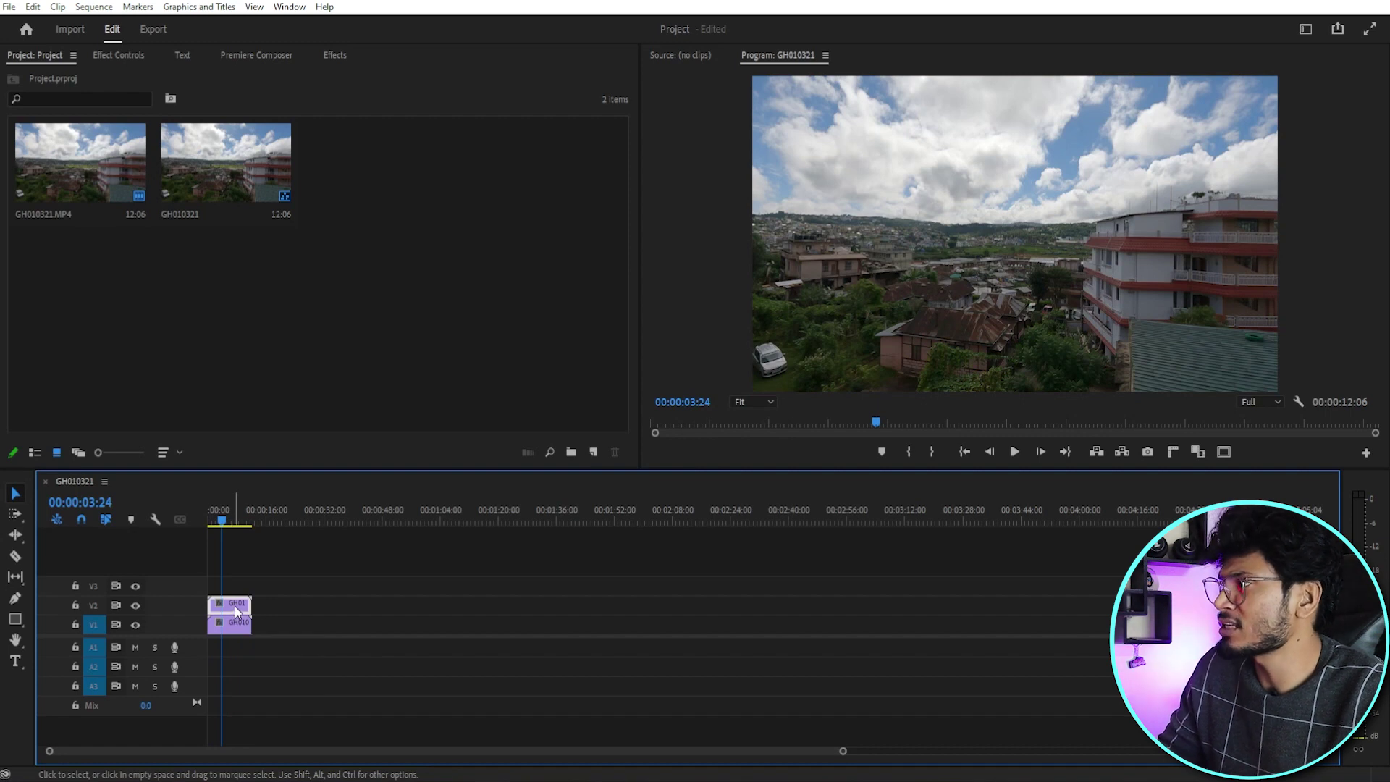
- Replace the V2 clip with an After Effects composition, storing its project file under EZEdit on Work Space (D:)
right_click(243, 614)
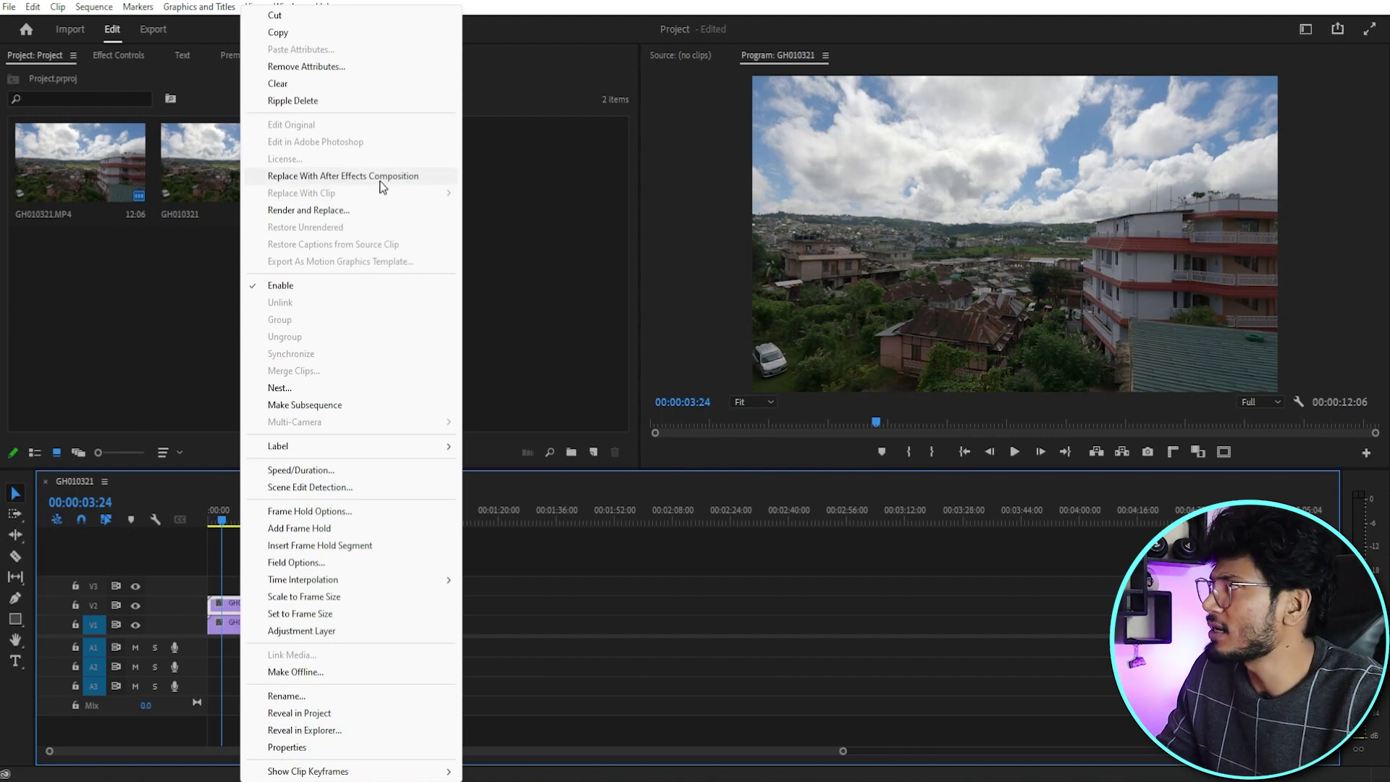
click(381, 179)
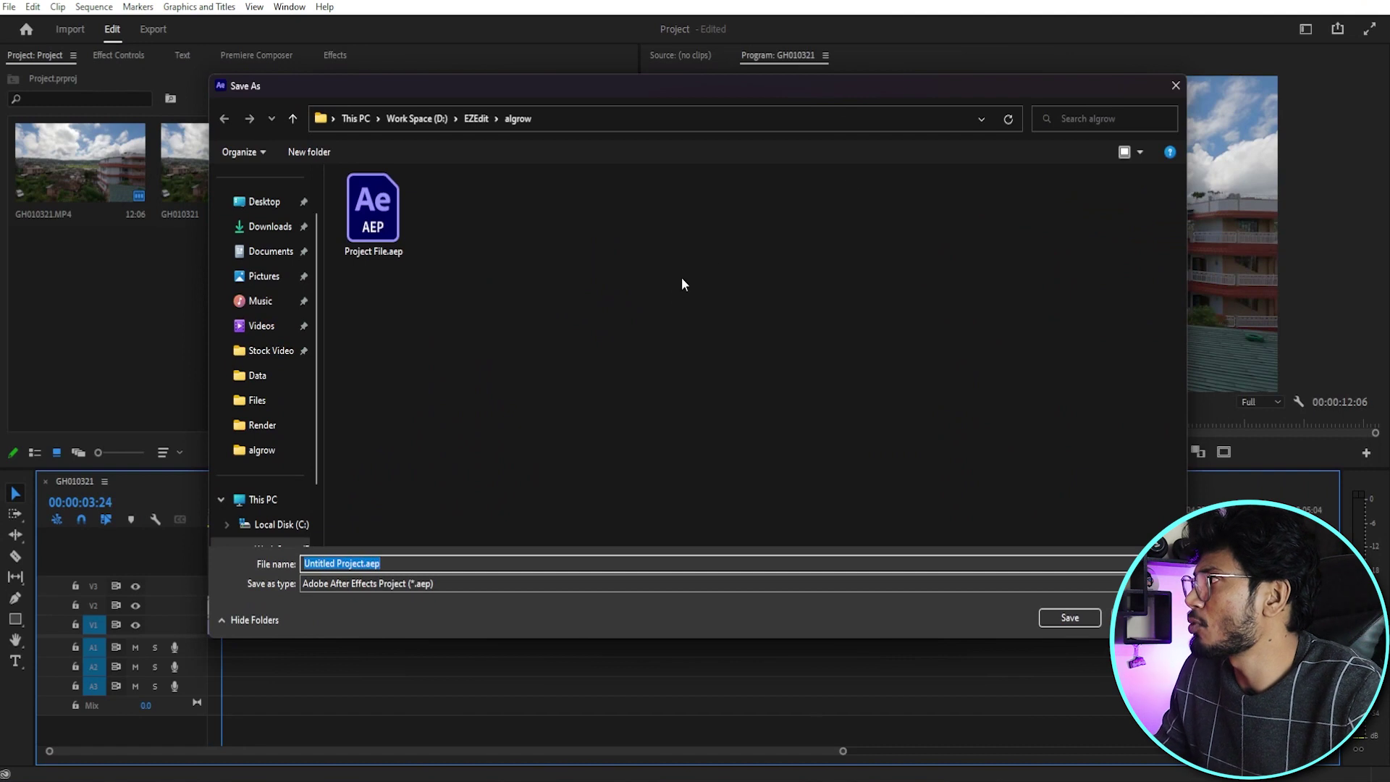
click(440, 121)
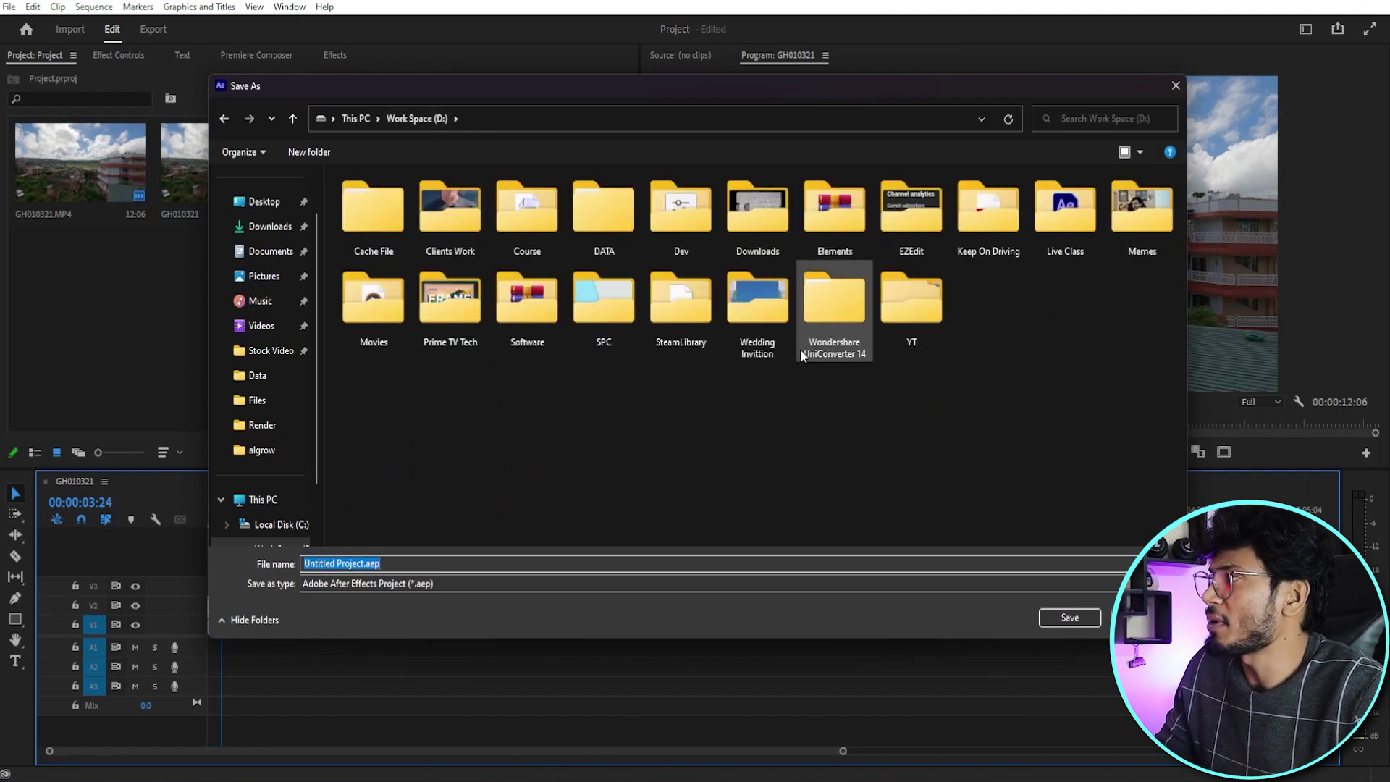
double_click(931, 219)
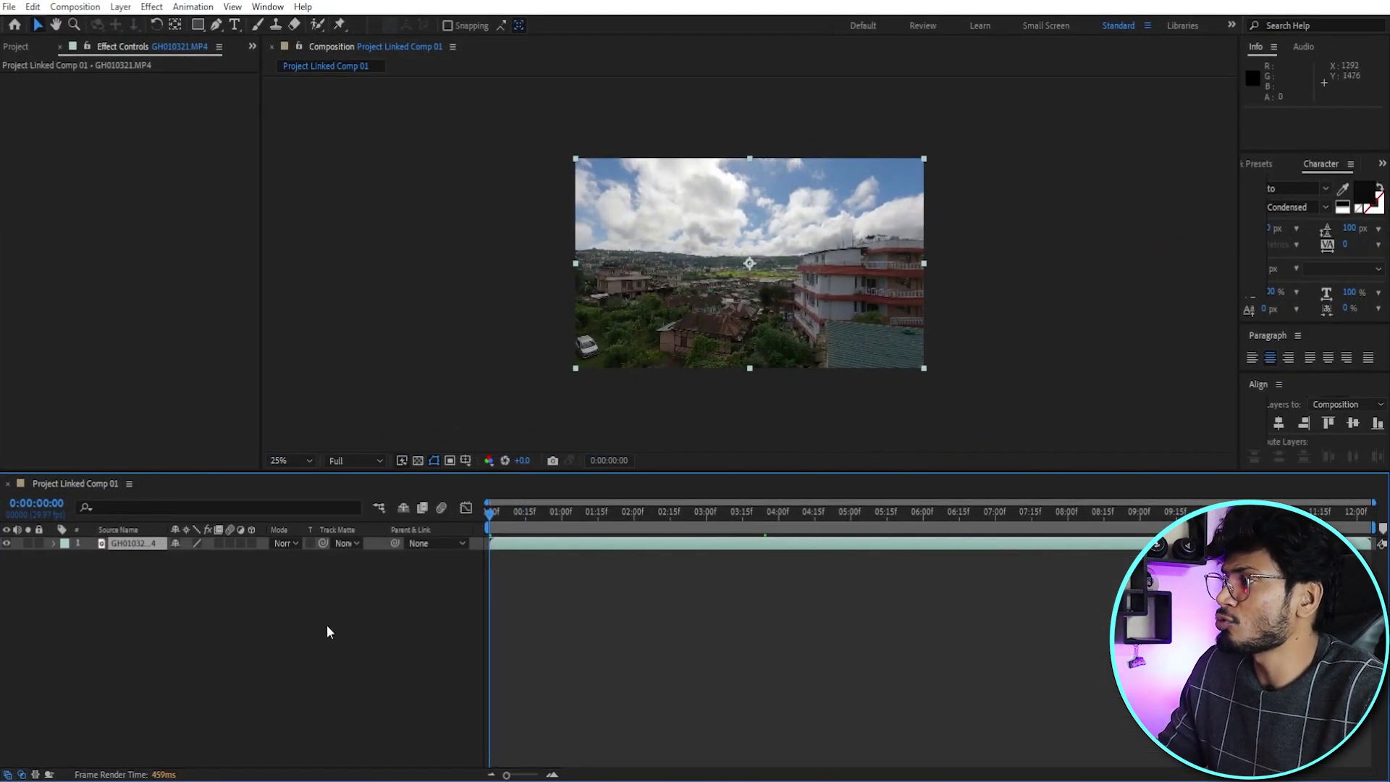
- Fit the composition in the viewer and add a text layer reading "TEXT HERE" over the footage
click(350, 619)
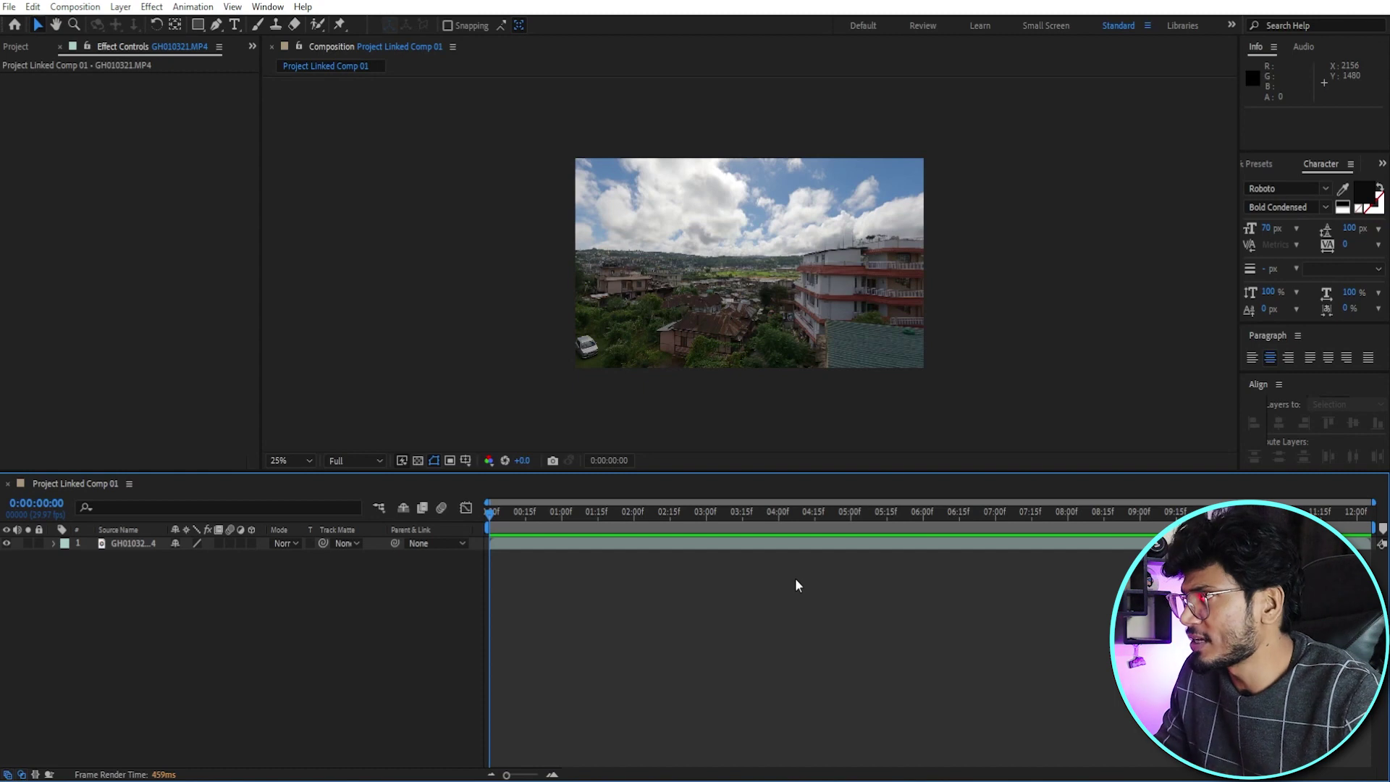
key(shift+slash)
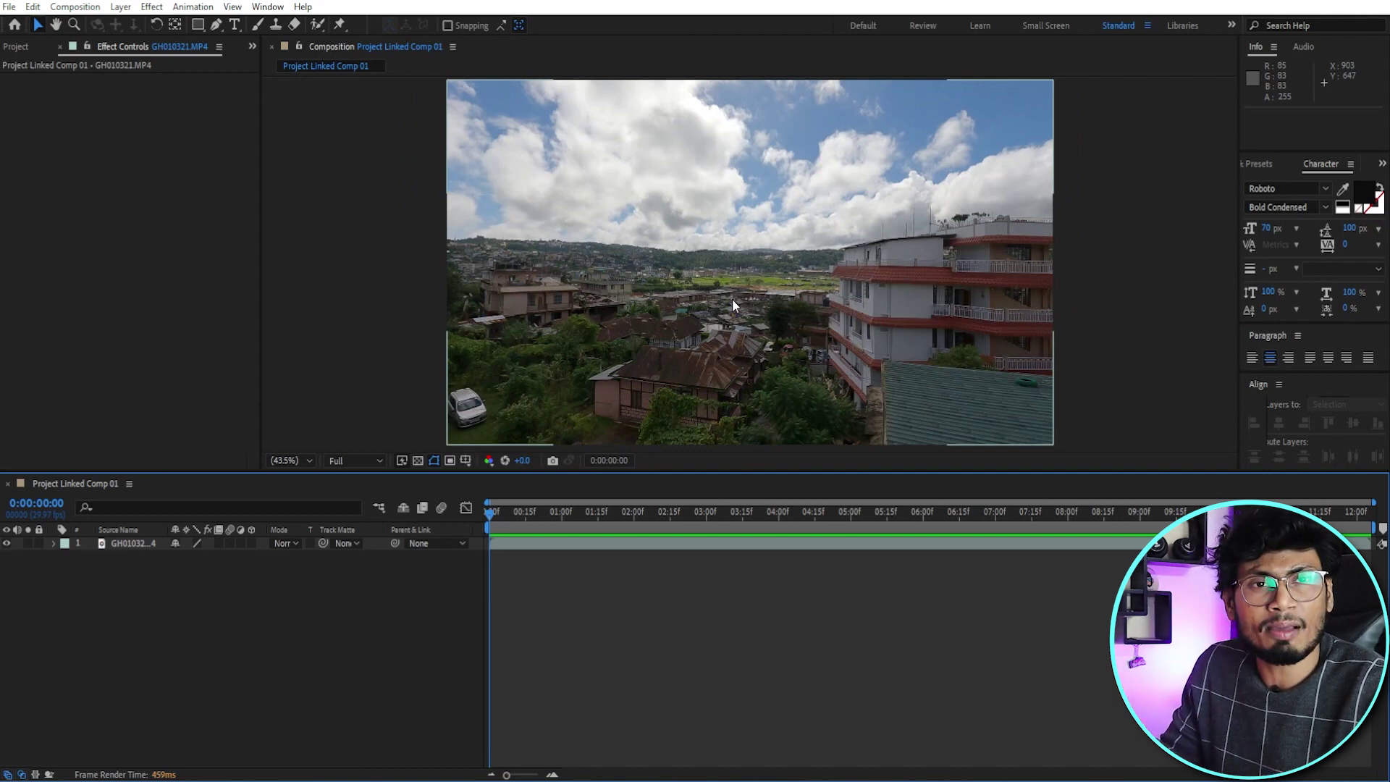
key(ctrl+t)
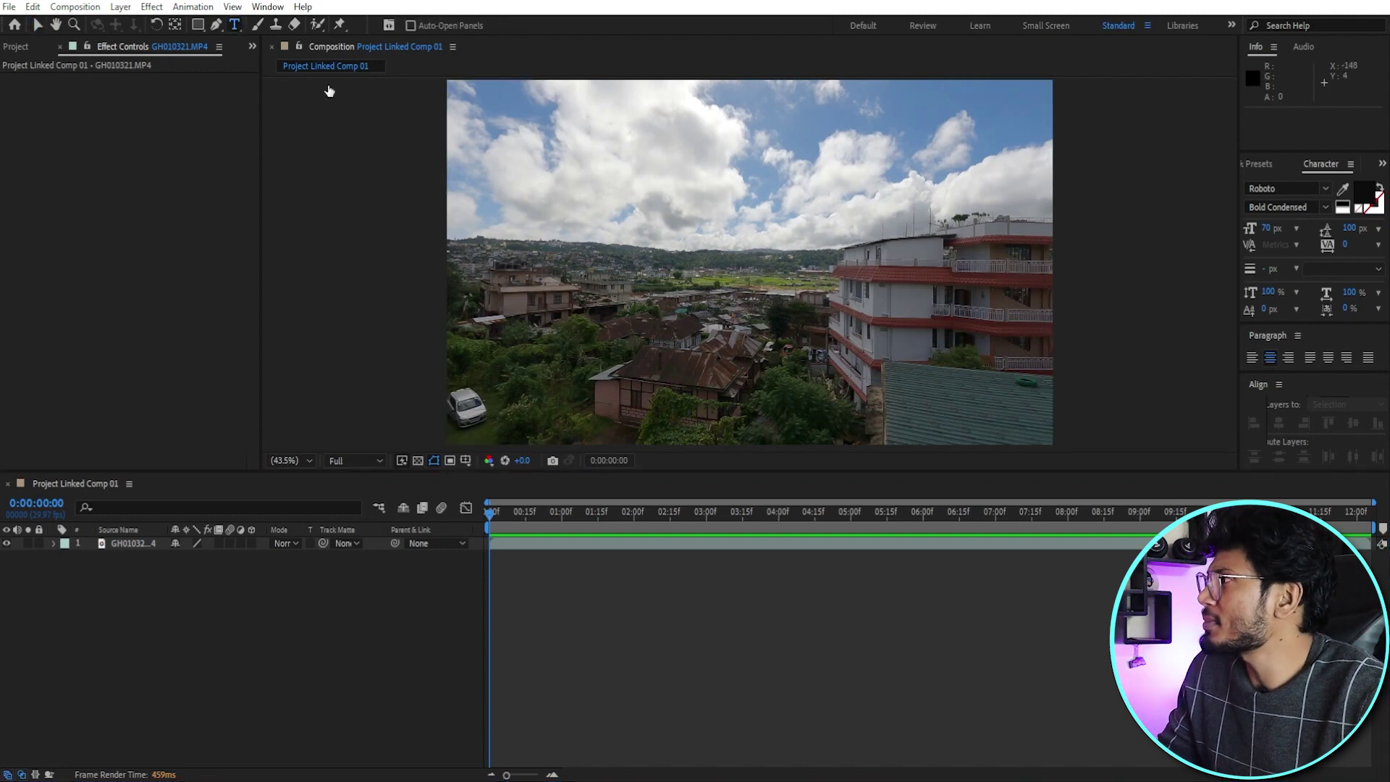
click(630, 246)
text(TEXT HERE)
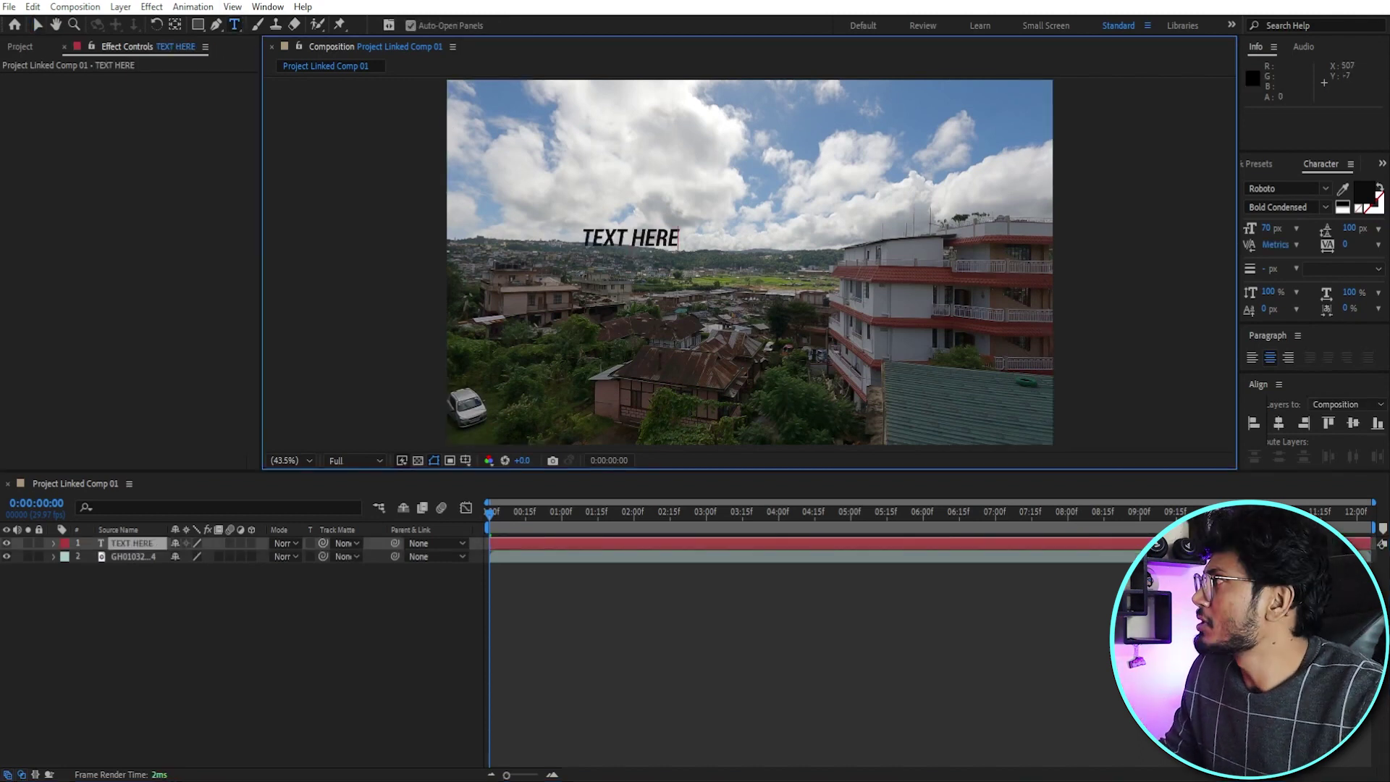
click(38, 25)
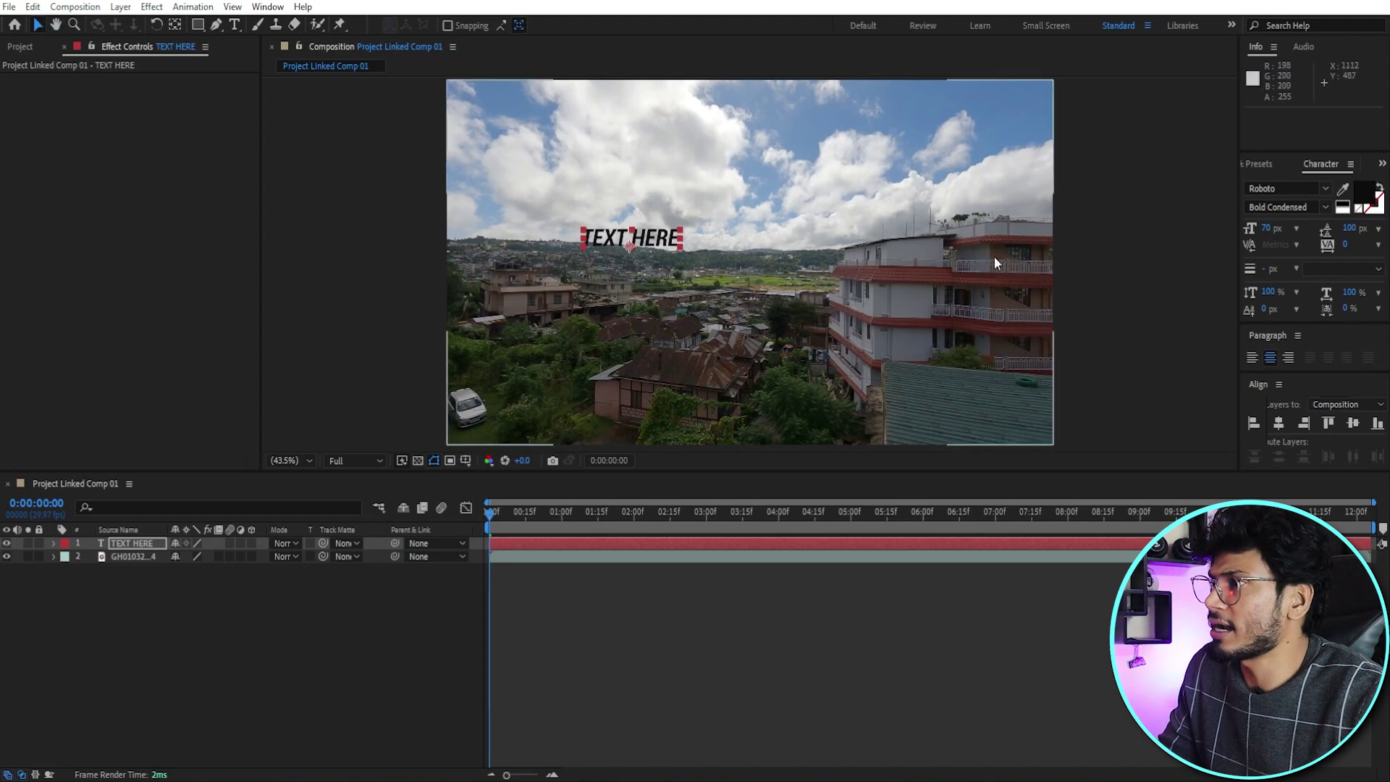
- Restyle the title to 268 px in white (FFFFFF) and move it to the middle of the frame
drag(1267, 228, 1336, 228)
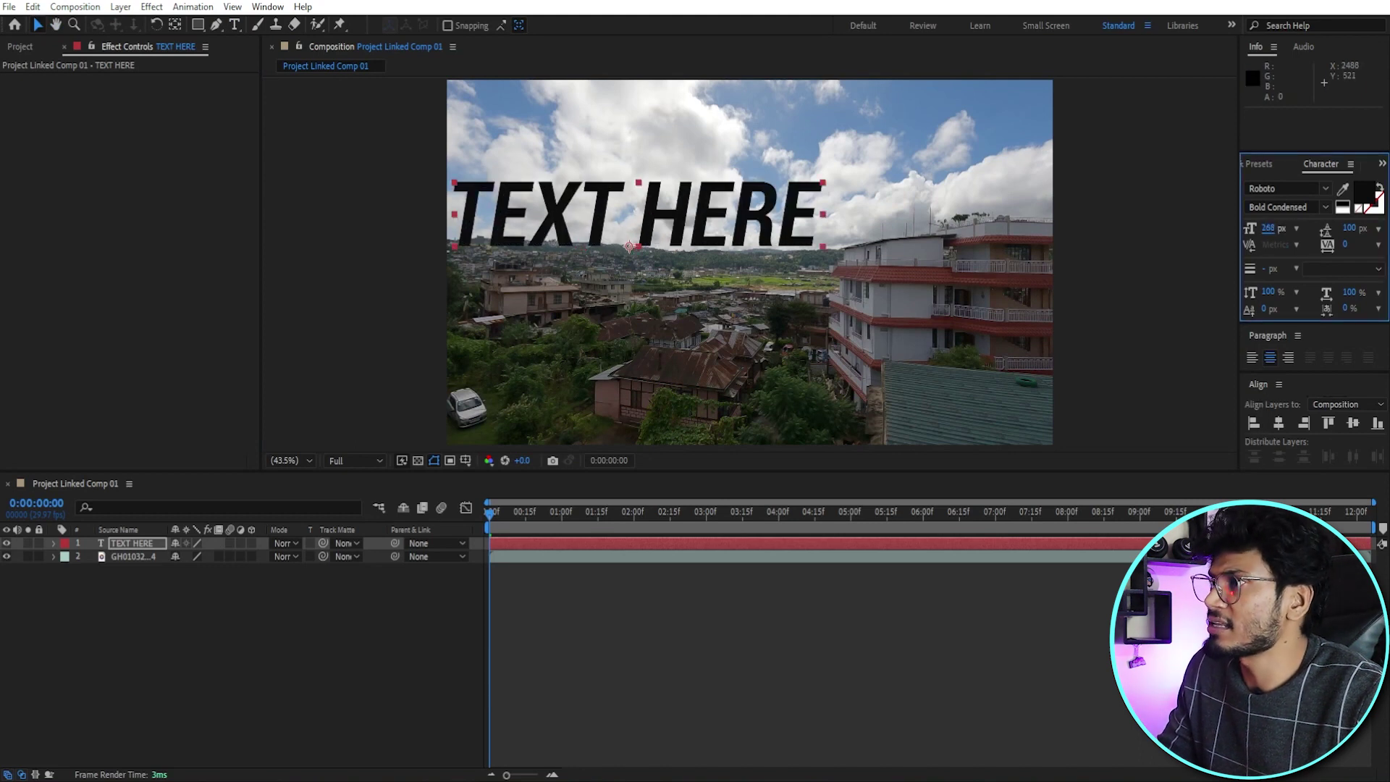
click(1363, 194)
text(ffffff)
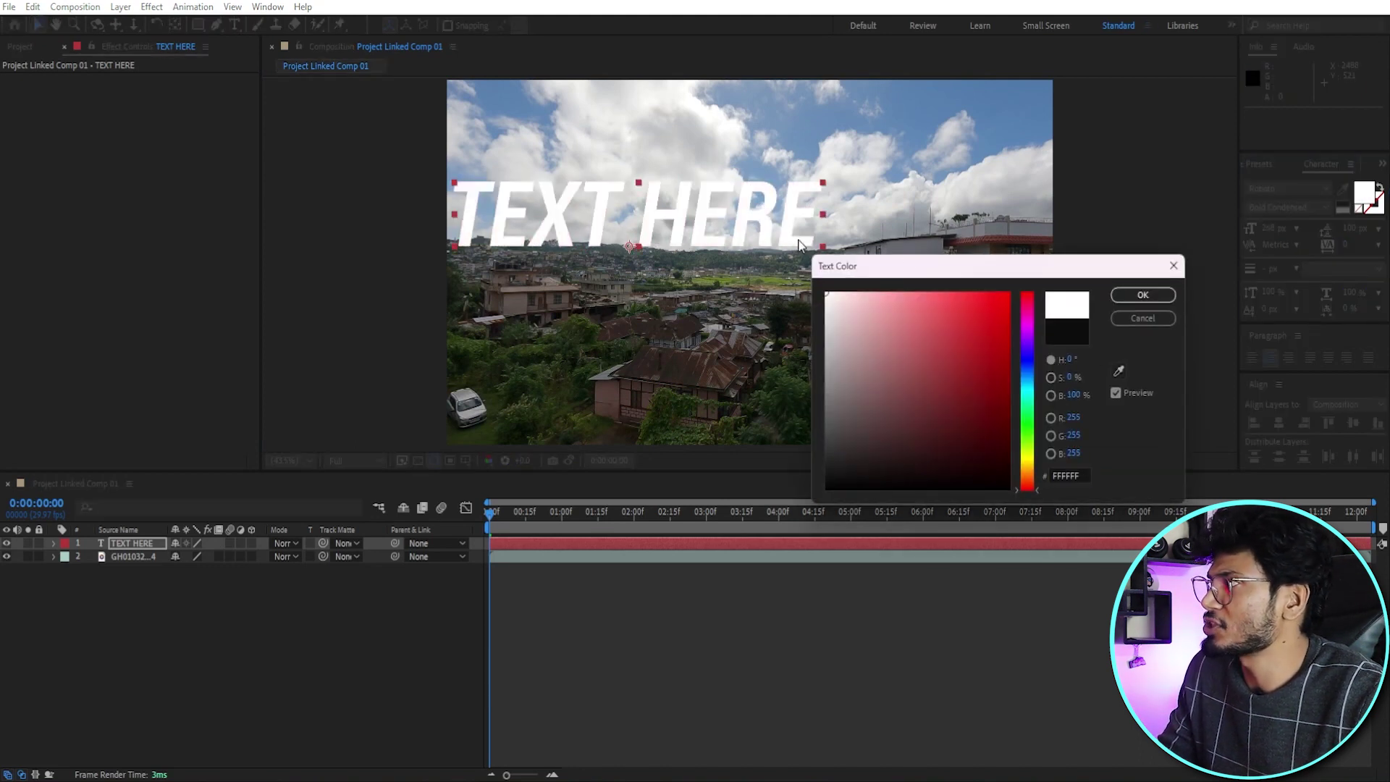
click(1143, 294)
drag(734, 229, 820, 276)
- Apply a Drop Shadow effect to the text layer with a distance of 10 and a softness of 29
click(710, 597)
click(692, 541)
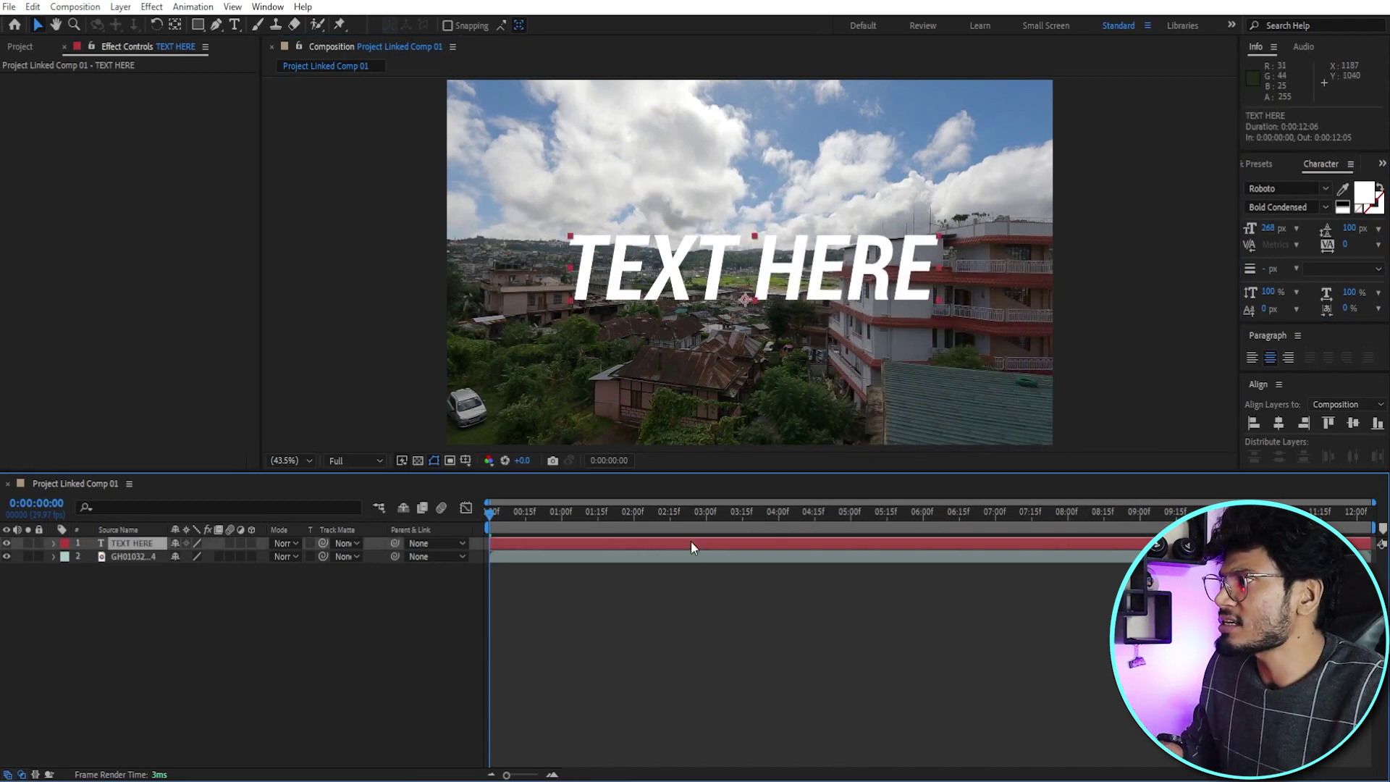
key(ctrl+space)
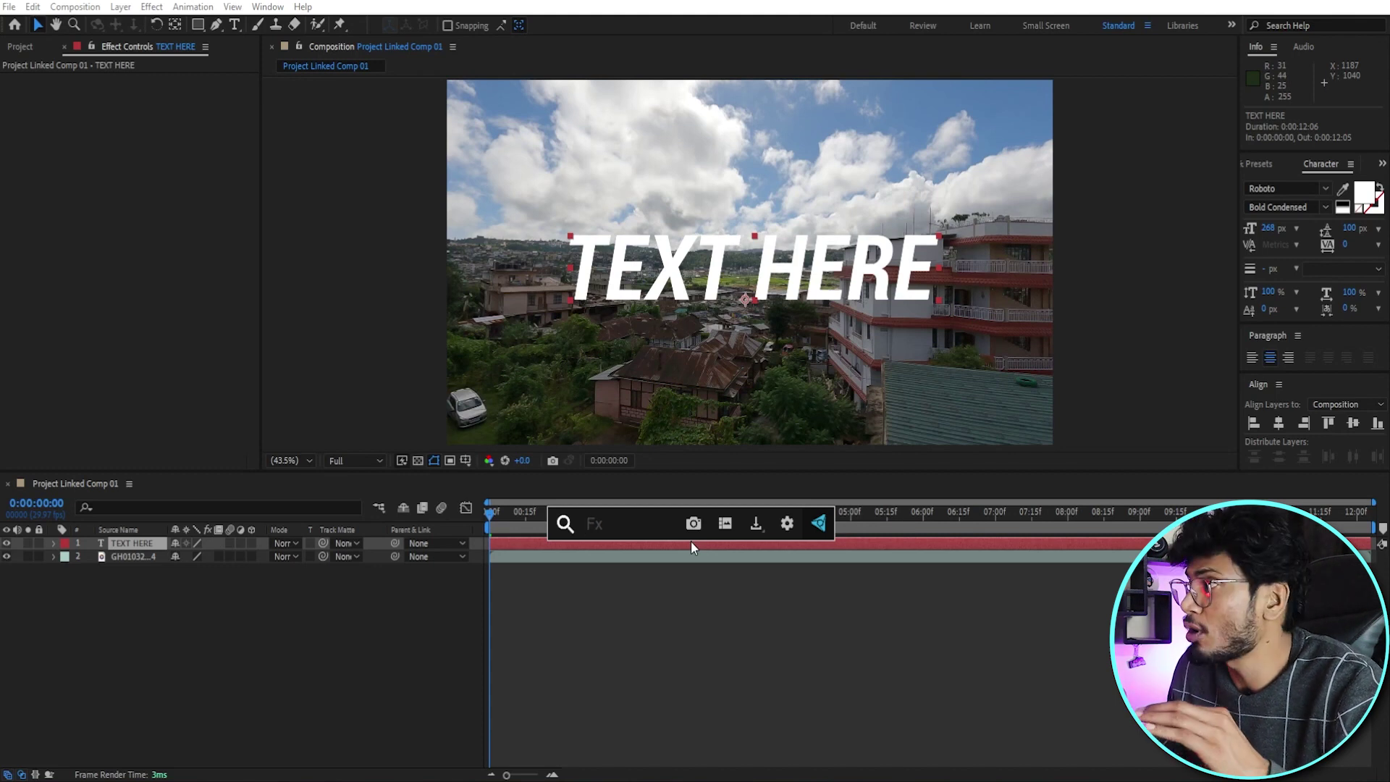
text(Drop)
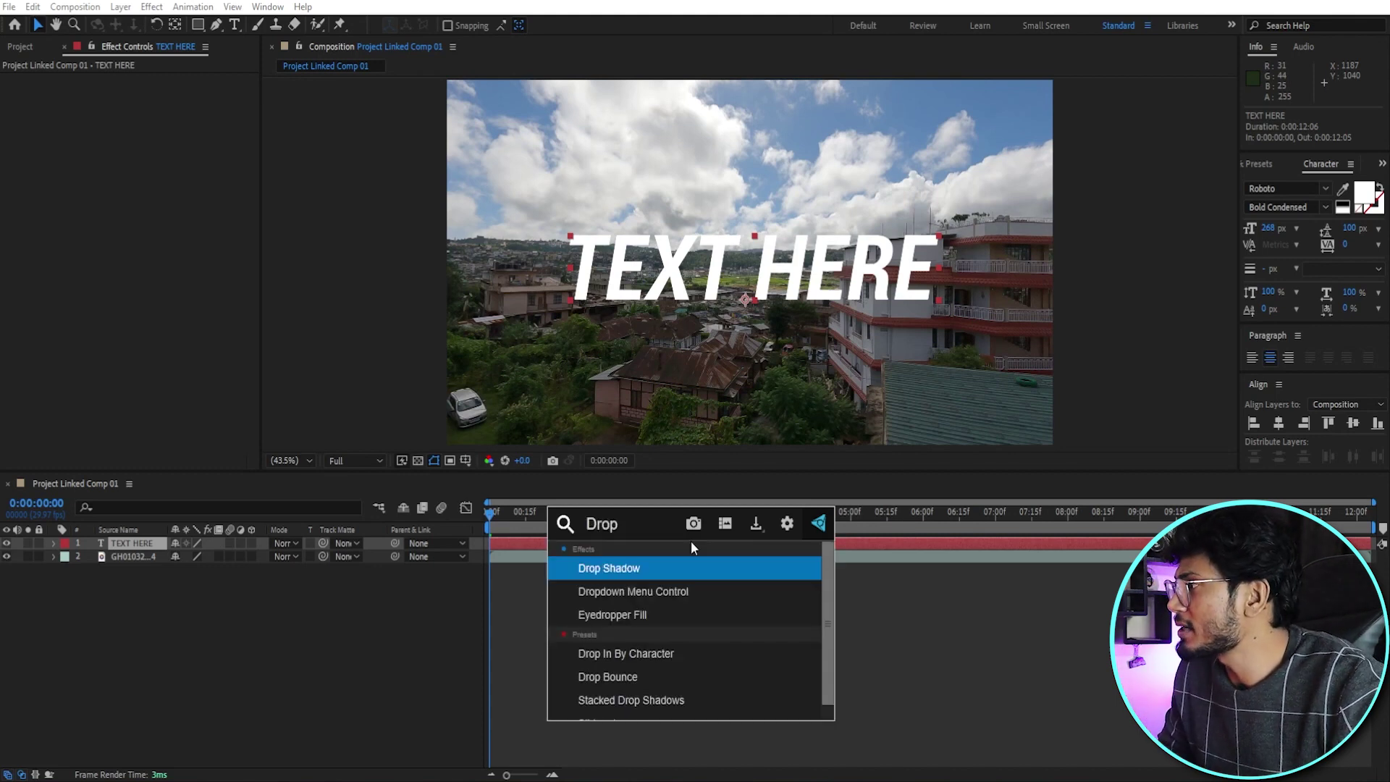
key(Return)
click(147, 163)
text(10)
key(Return)
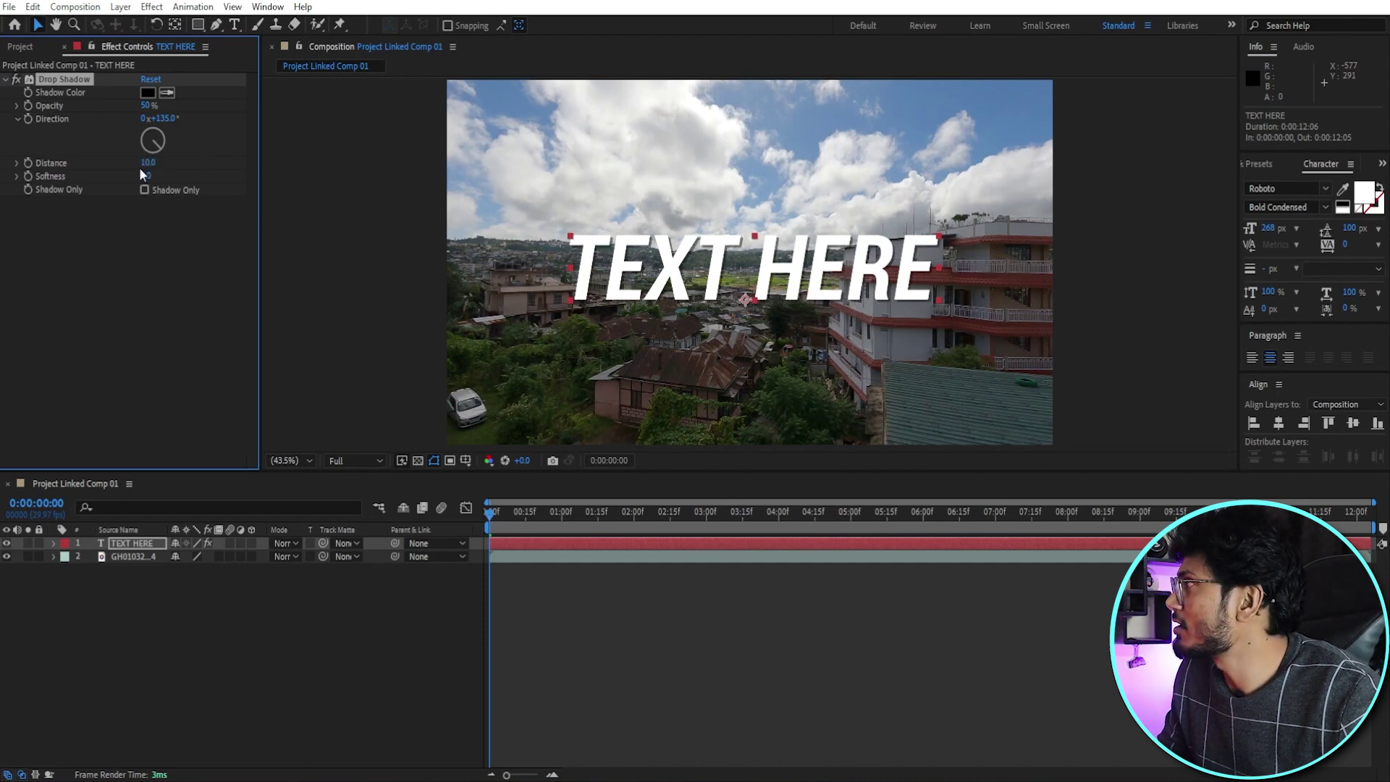
drag(147, 175, 161, 174)
- Apply the text animation preset found by searching for "slo" to the TEXT HERE layer at the start of the composition
click(637, 605)
click(557, 542)
click(634, 617)
click(498, 542)
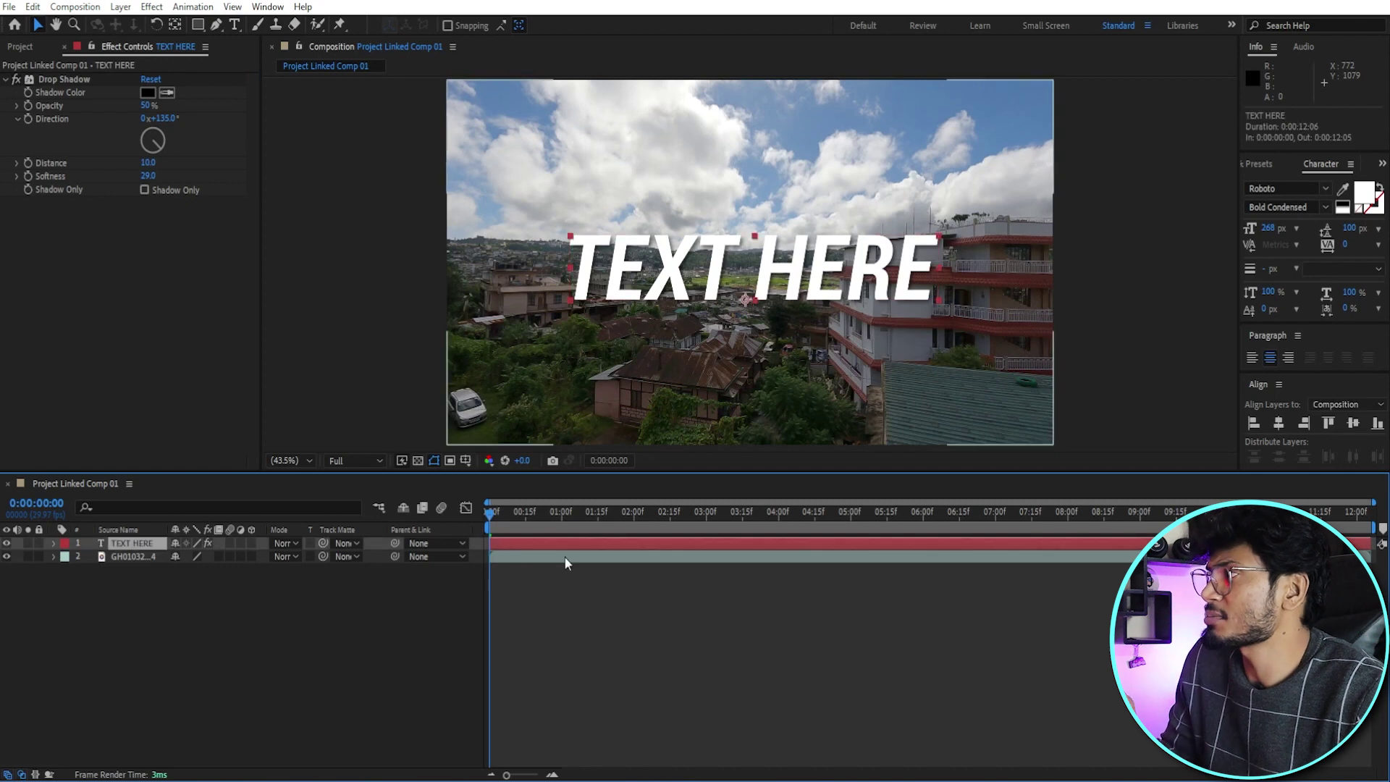
key(ctrl+space)
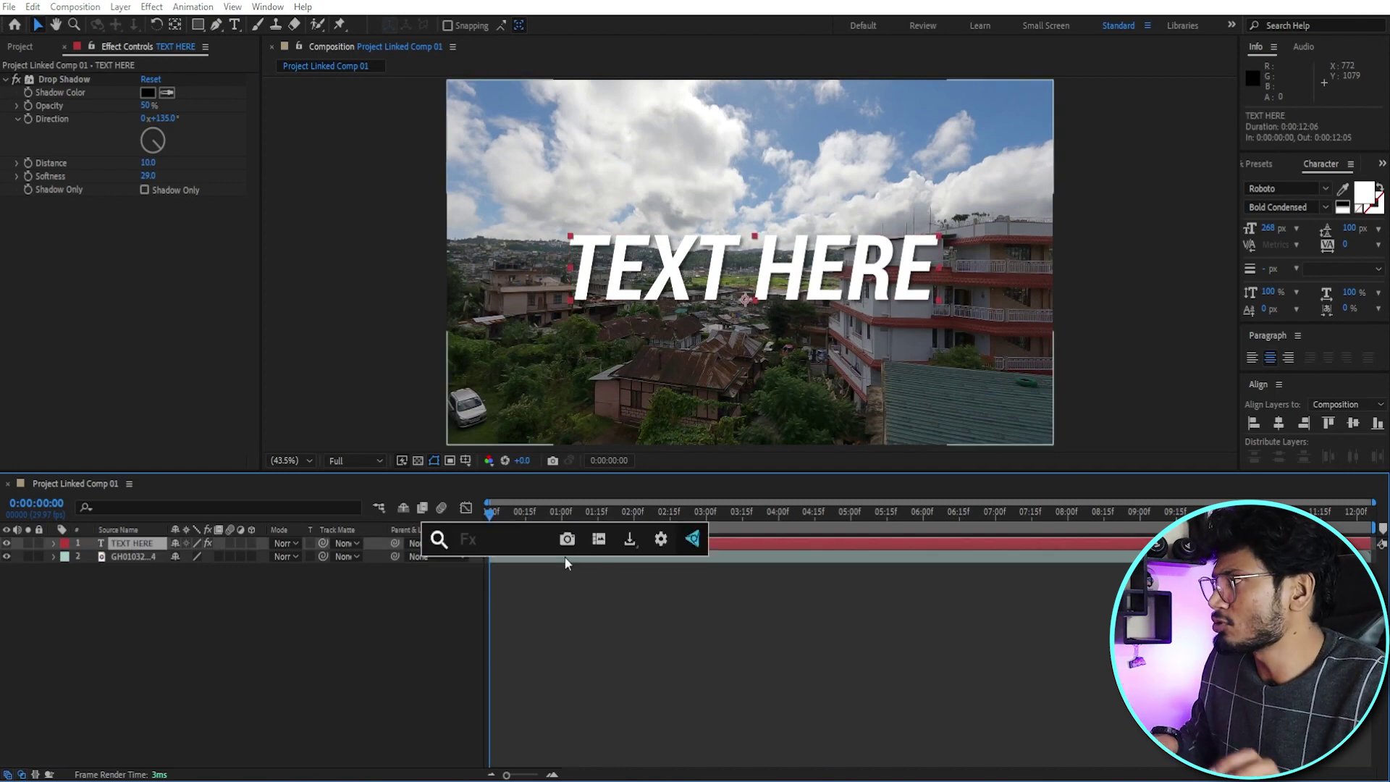
text(slo)
key(Return)
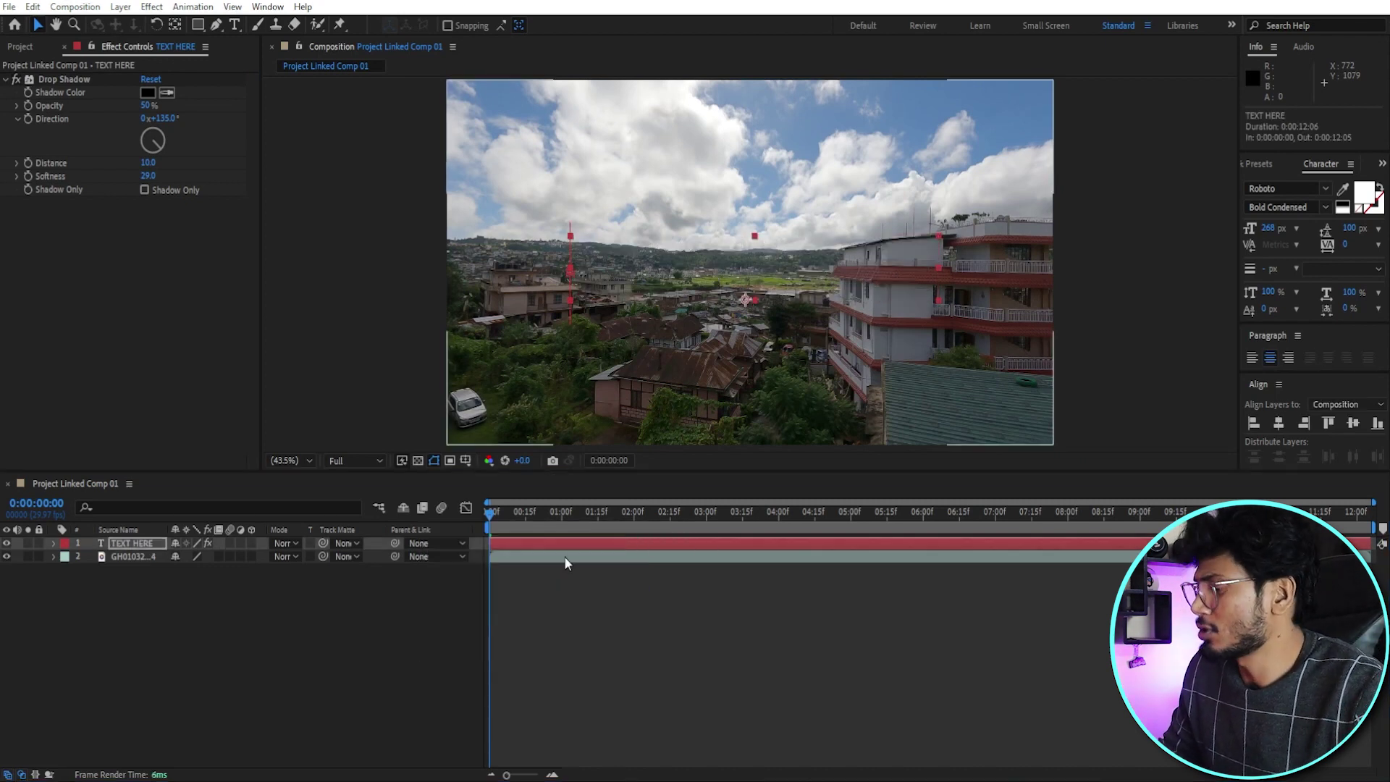
- Move the text's second Range Selector Offset keyframe to just before 1 second and preview the animation
drag(633, 570, 529, 573)
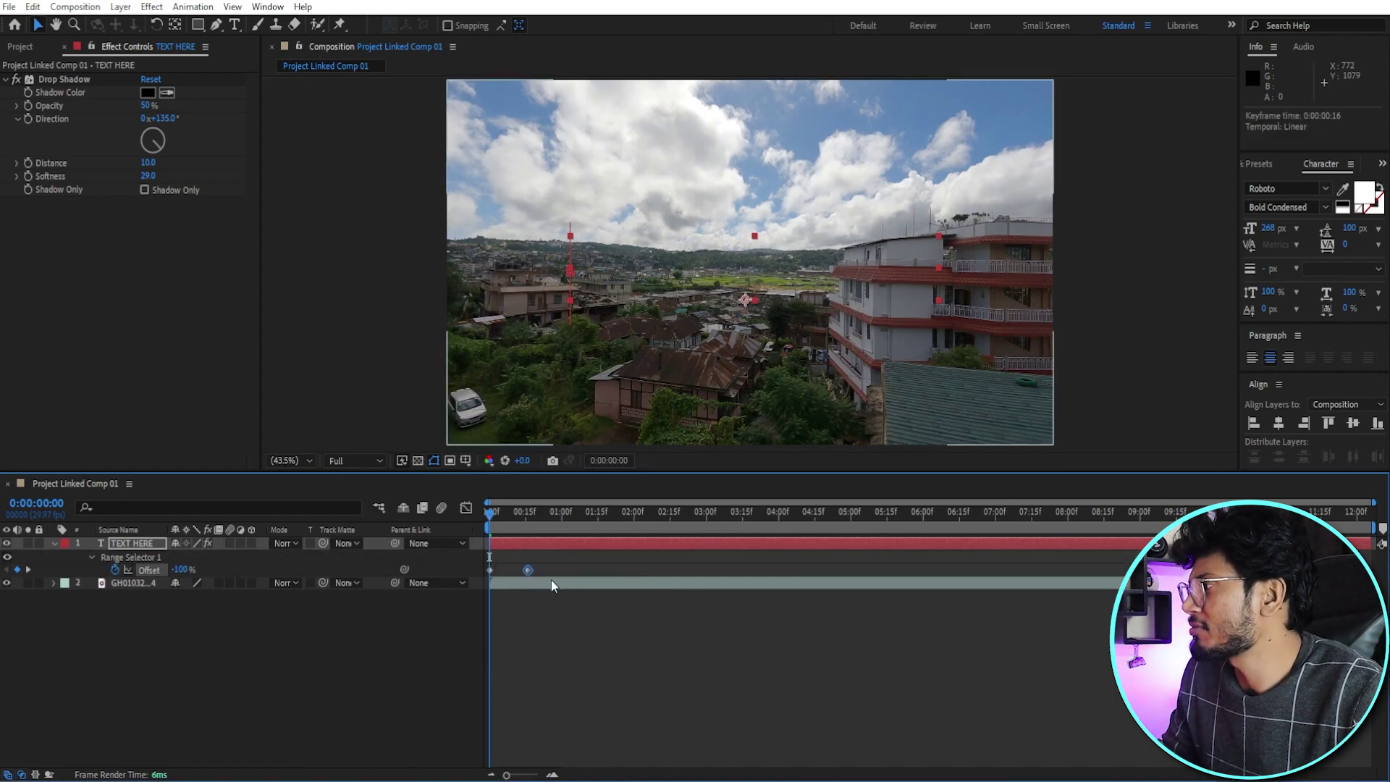
key(space)
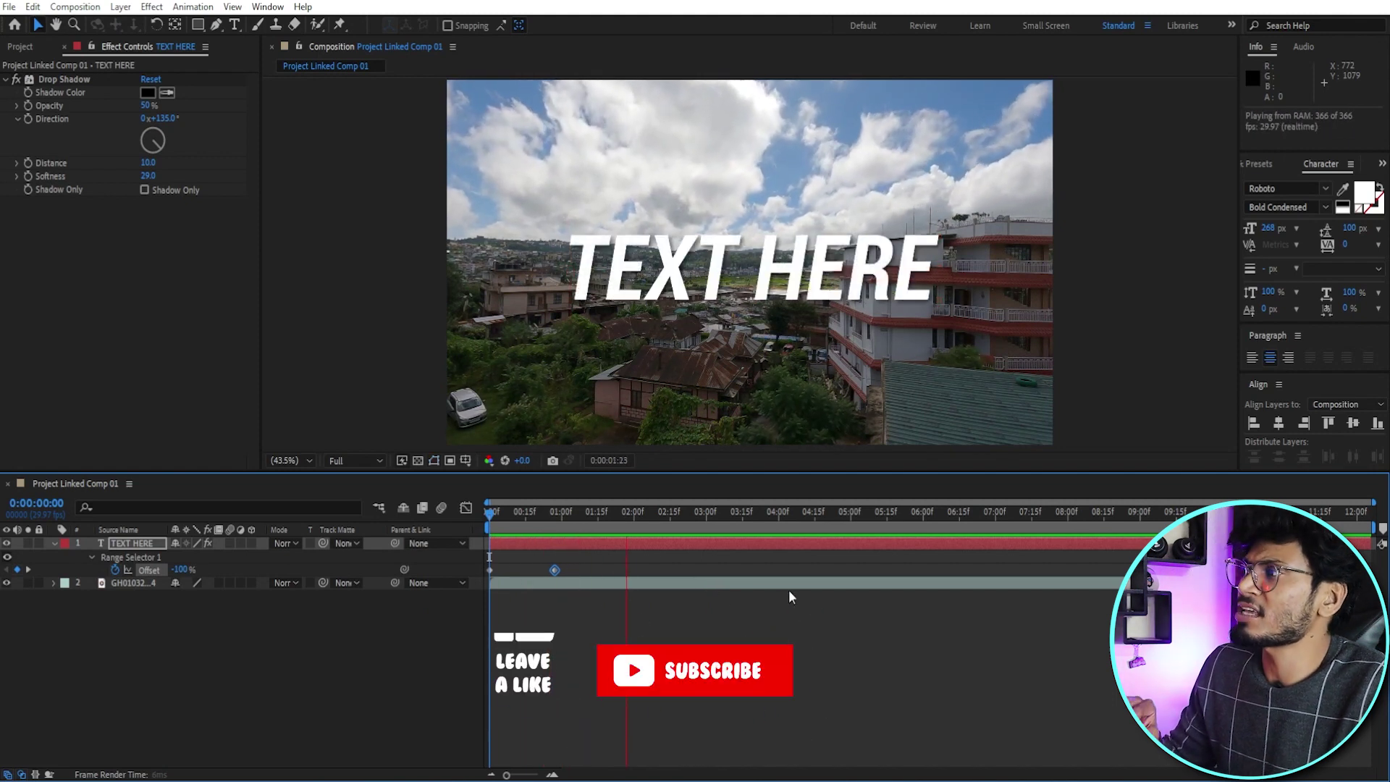
key(space)
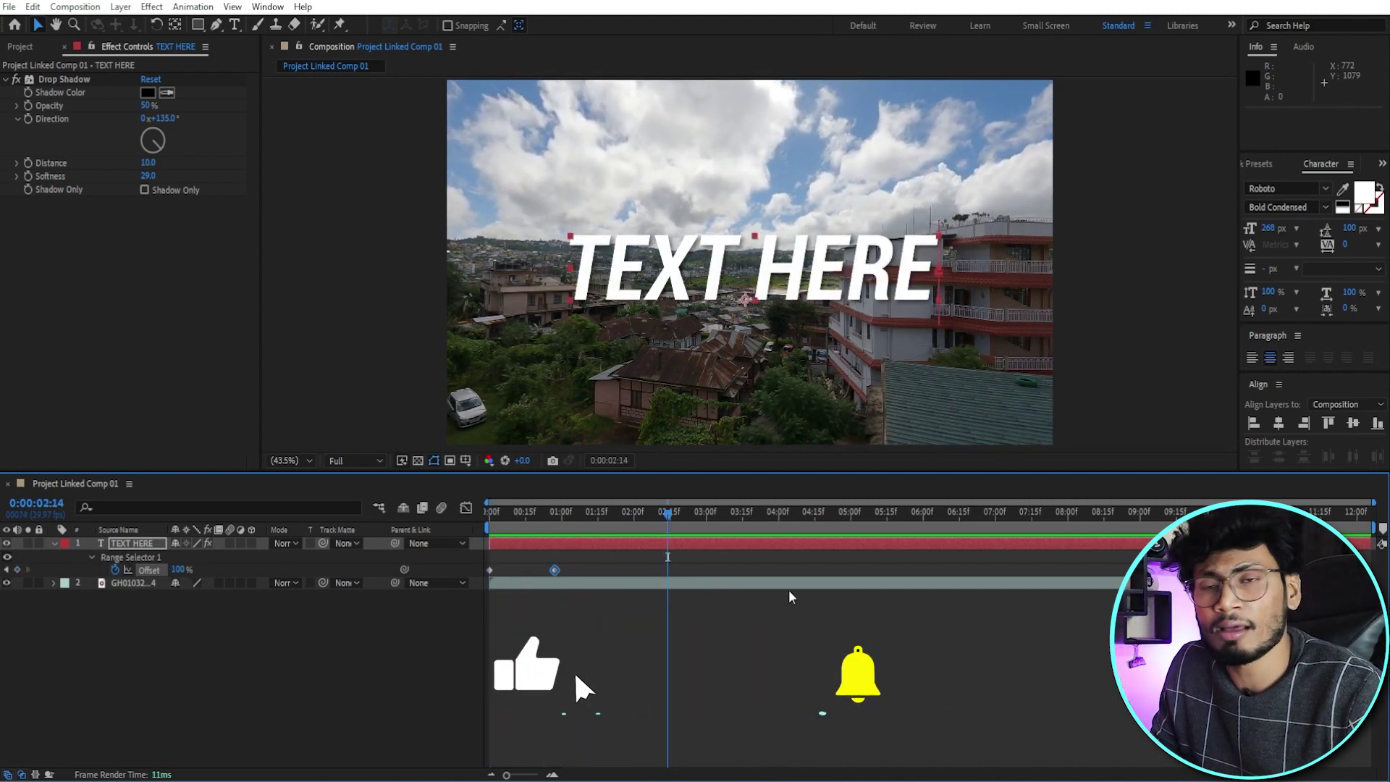
click(811, 650)
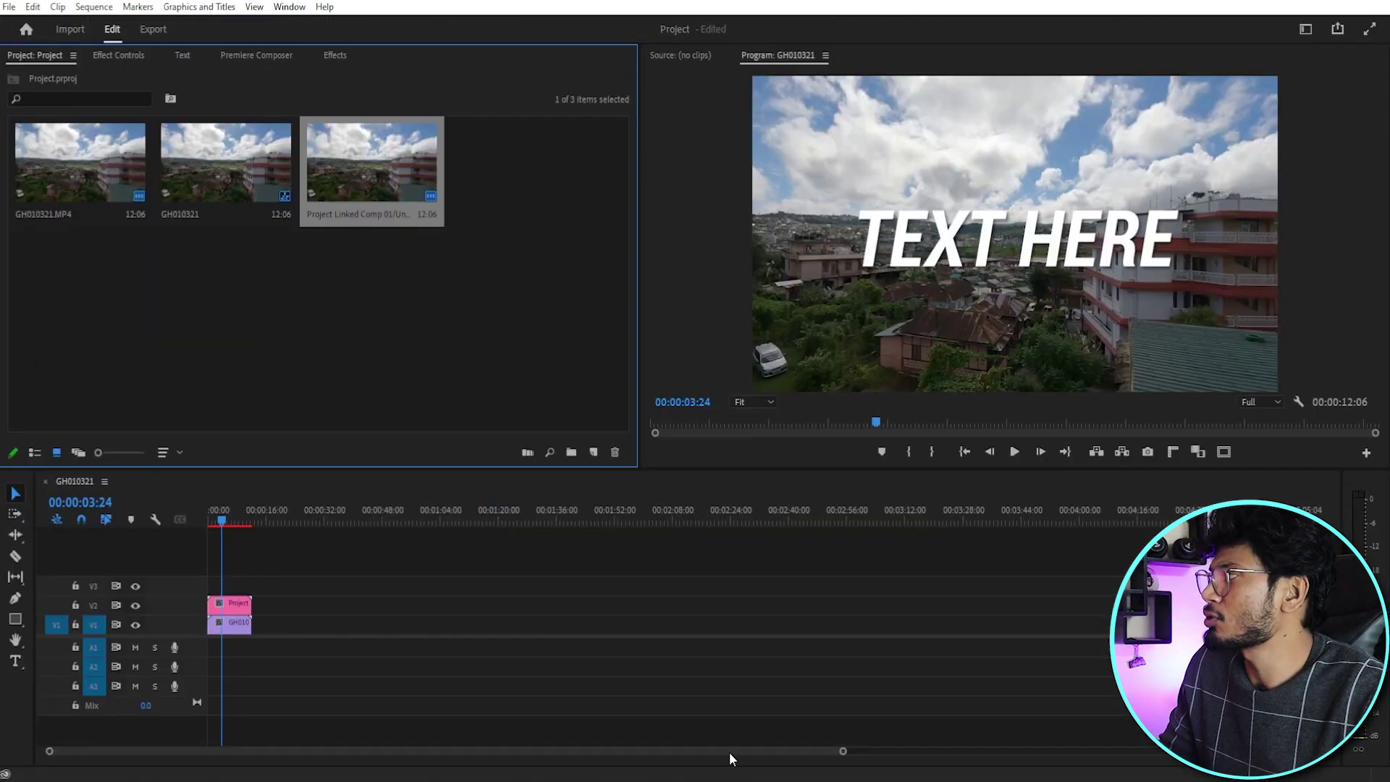
- Switch to Premiere Pro and check the linked composition on track V2 at 00:00:07:13
click(239, 612)
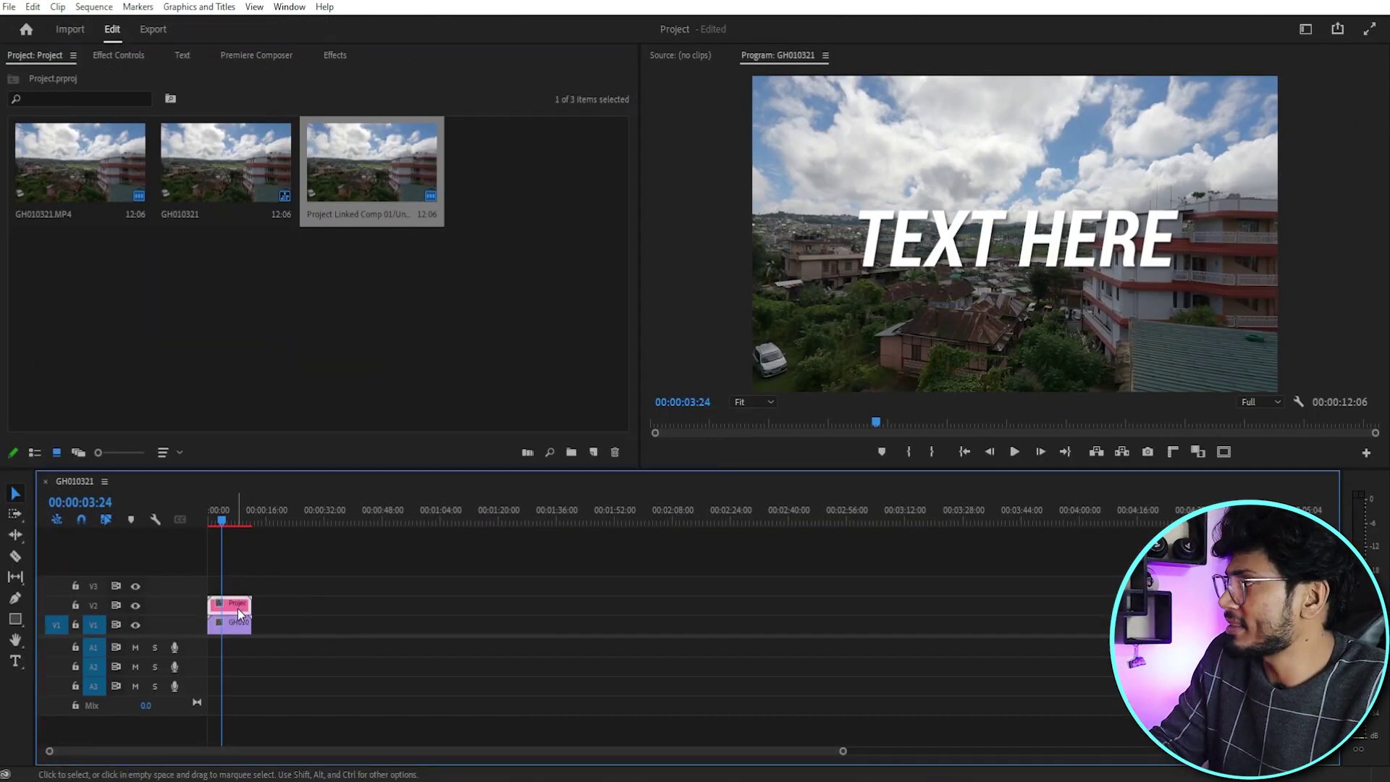
scroll(289, 619, up, 4)
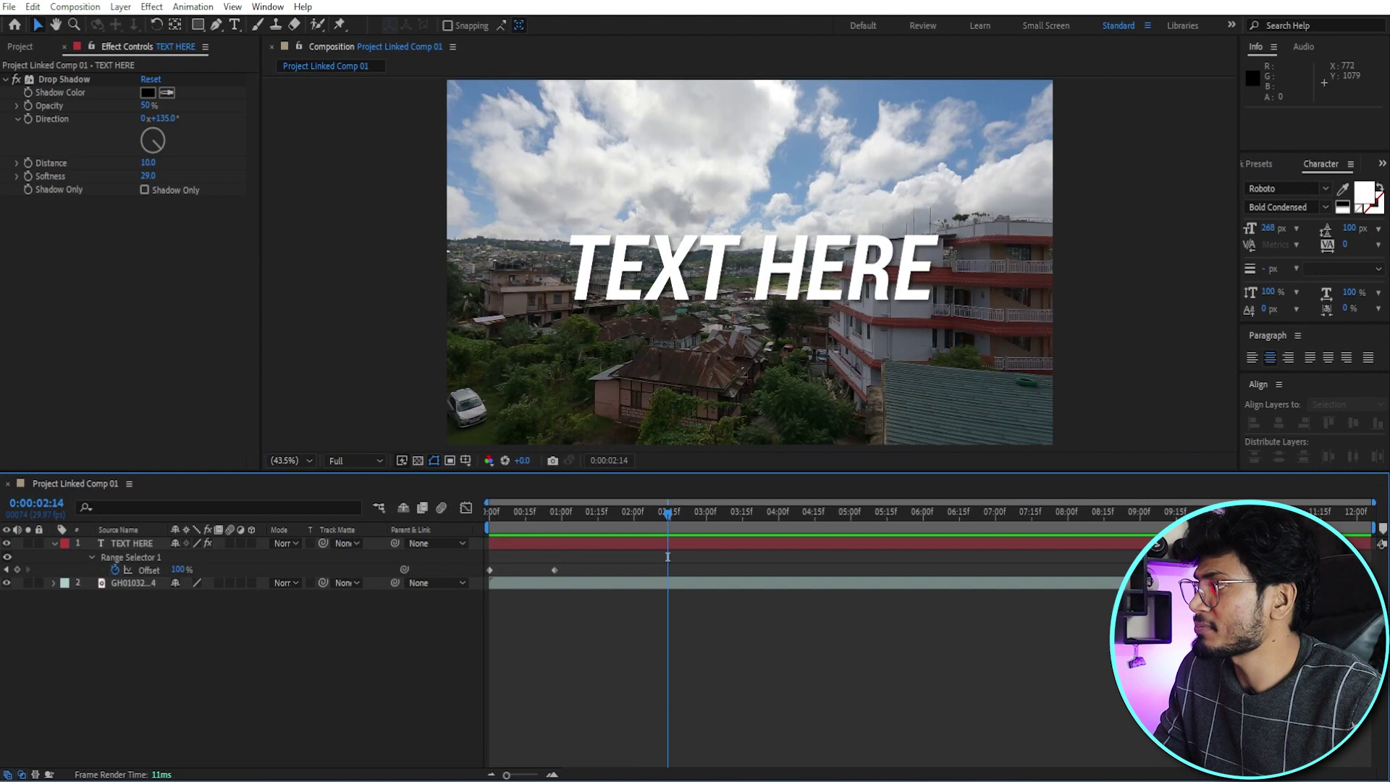
click(748, 780)
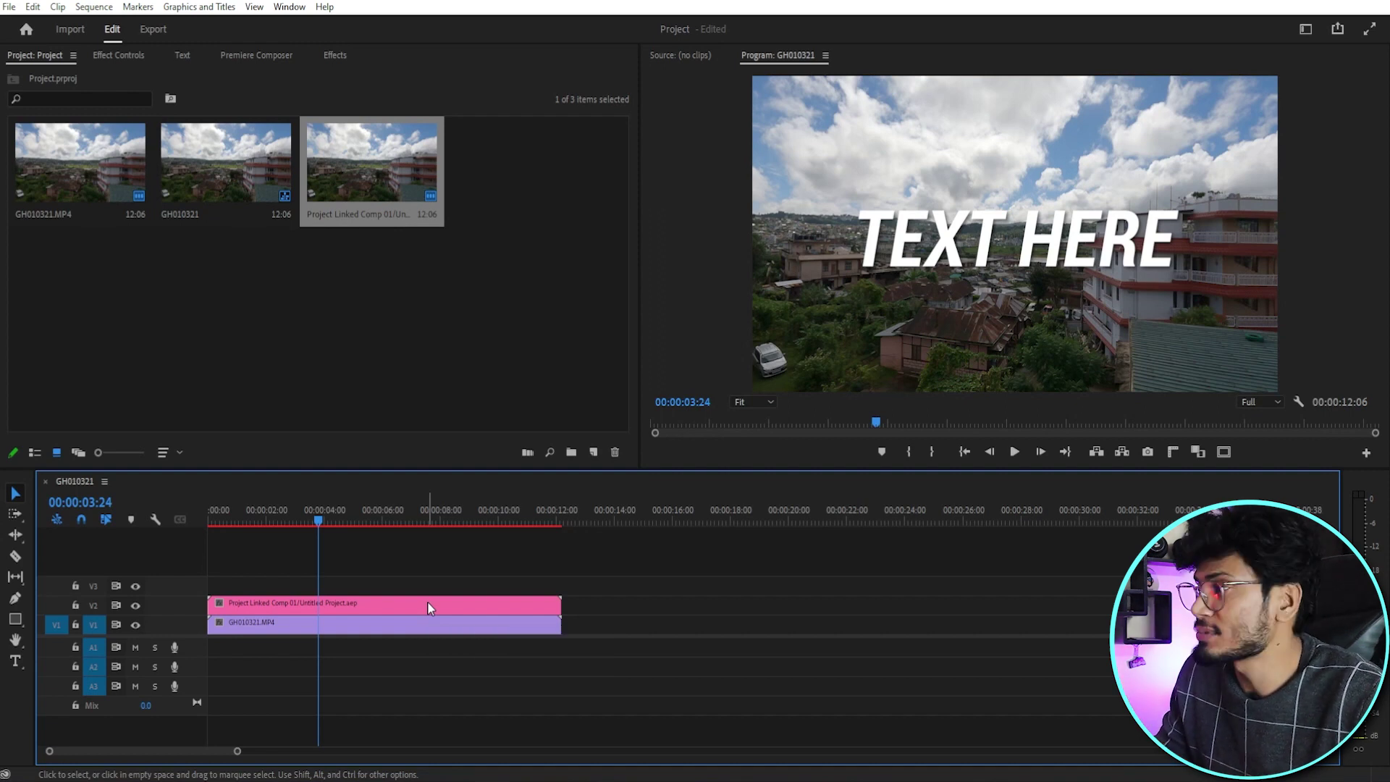
click(426, 522)
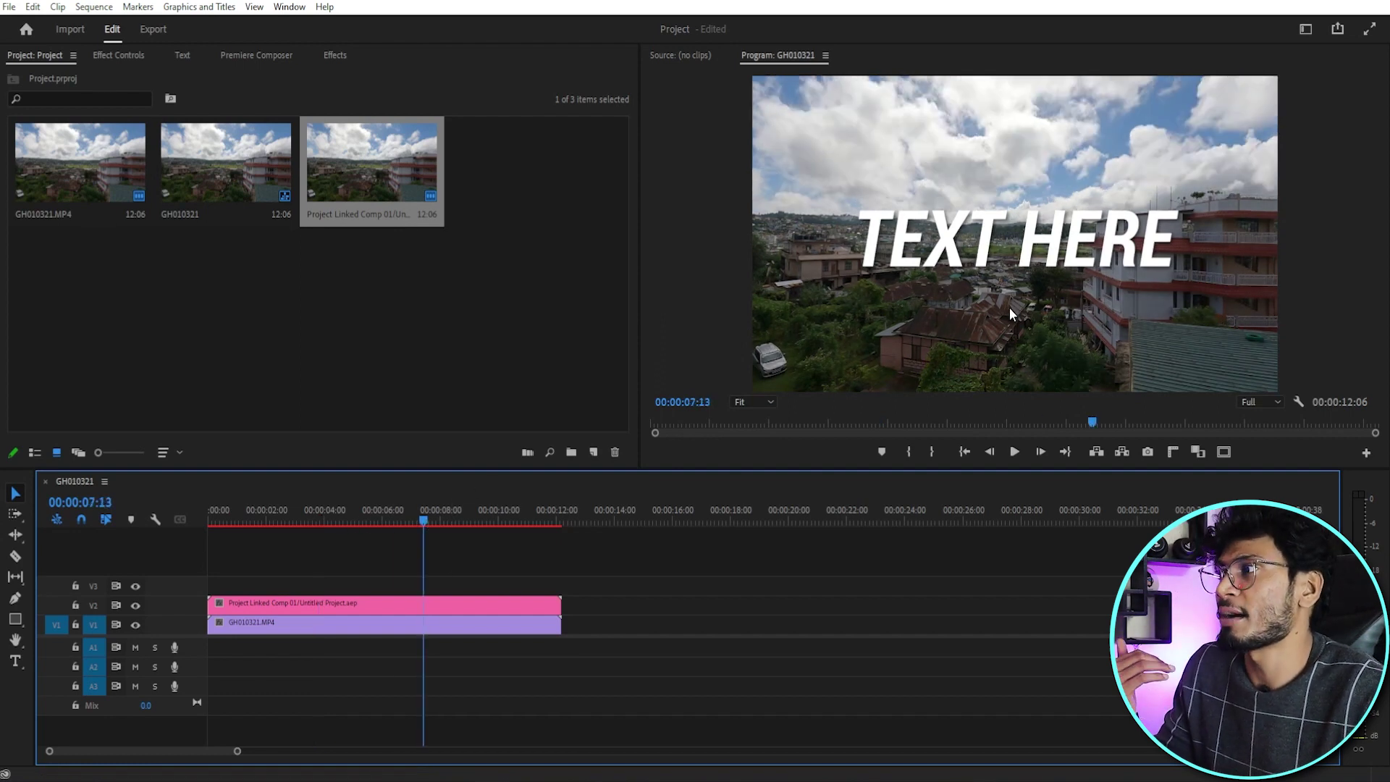
- Switch to After Effects and draw a three-point arched path over the title with the Pen tool, smoothing its middle point
key(alt+Tab)
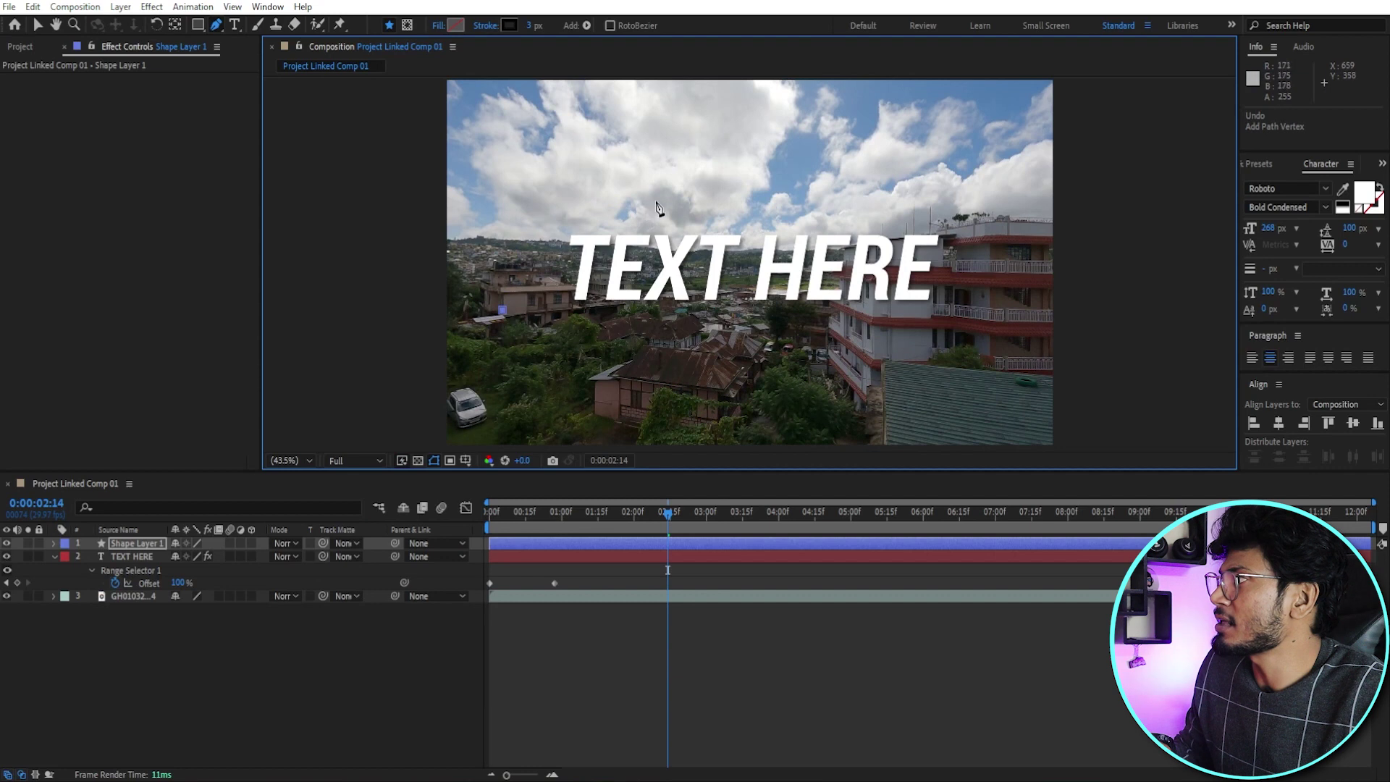
click(678, 200)
click(924, 338)
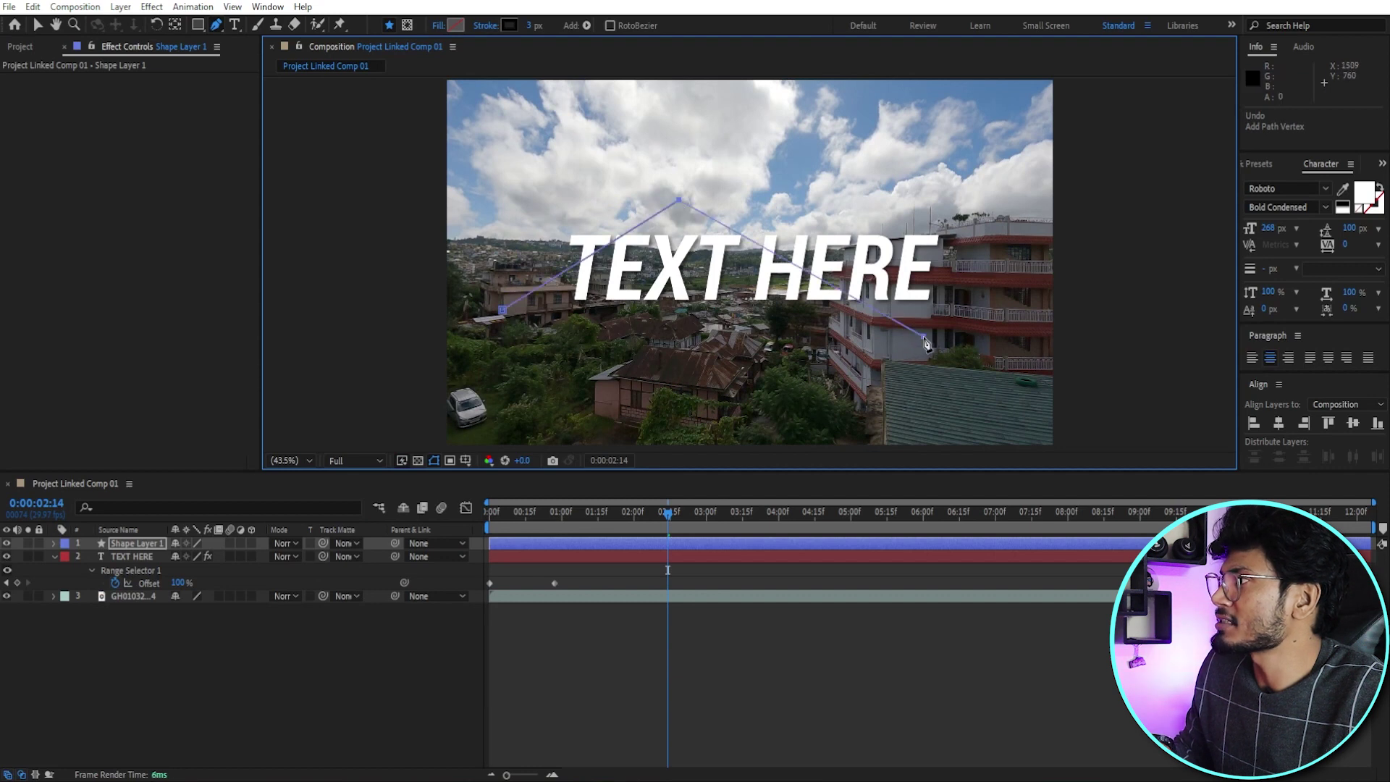
drag(677, 206, 770, 205)
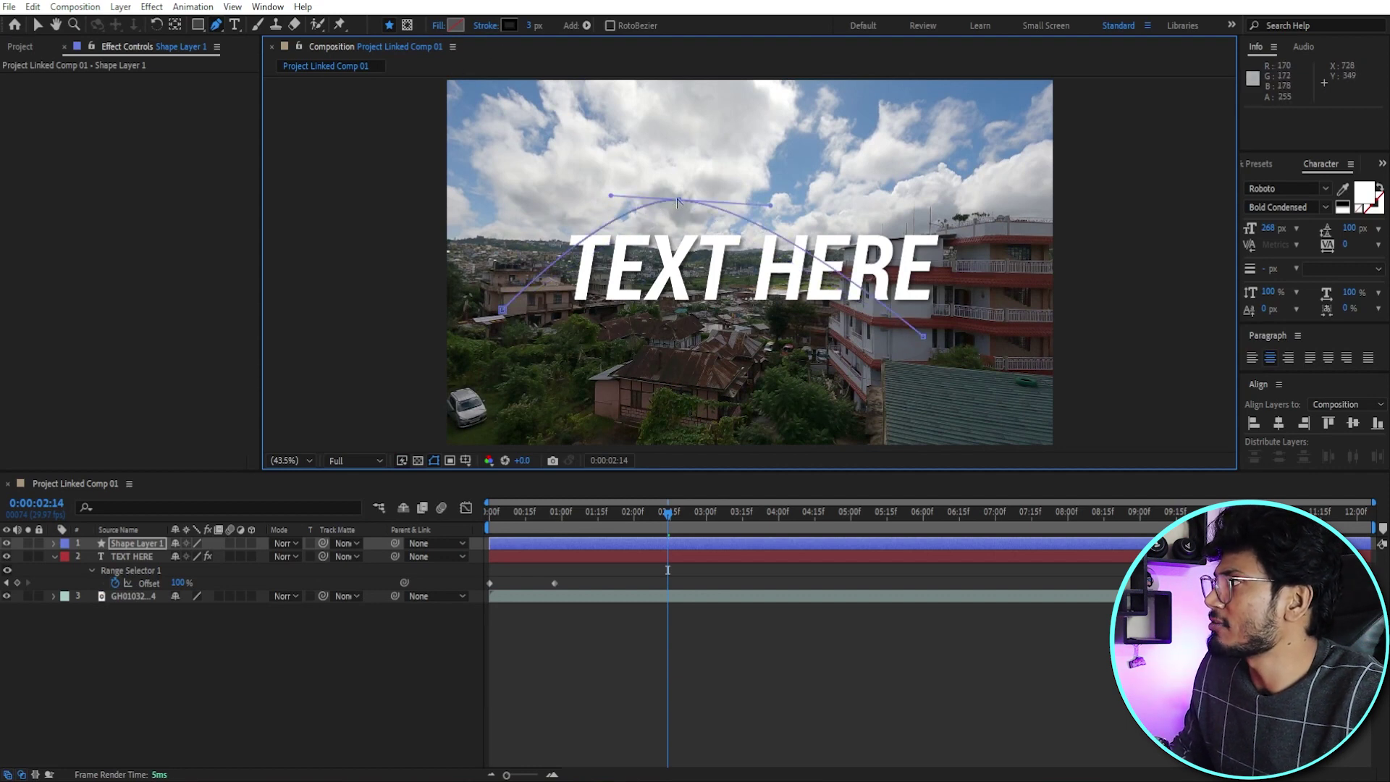
- Set the arched path's stroke colour to red
click(509, 25)
click(952, 305)
click(1142, 294)
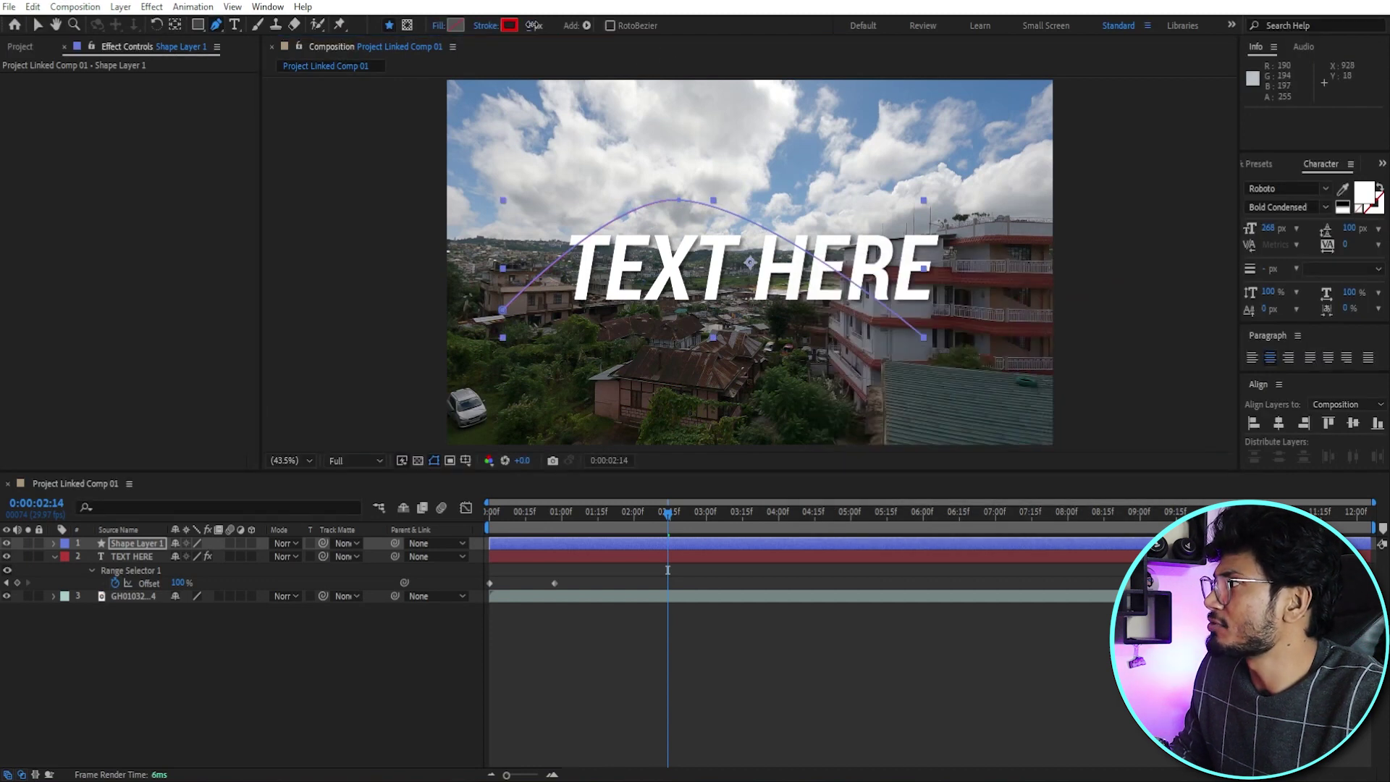
- Set the path's stroke width to 18 px and animate its Trim Paths End from 0% to 100% over about the first 15 frames
drag(534, 25, 550, 25)
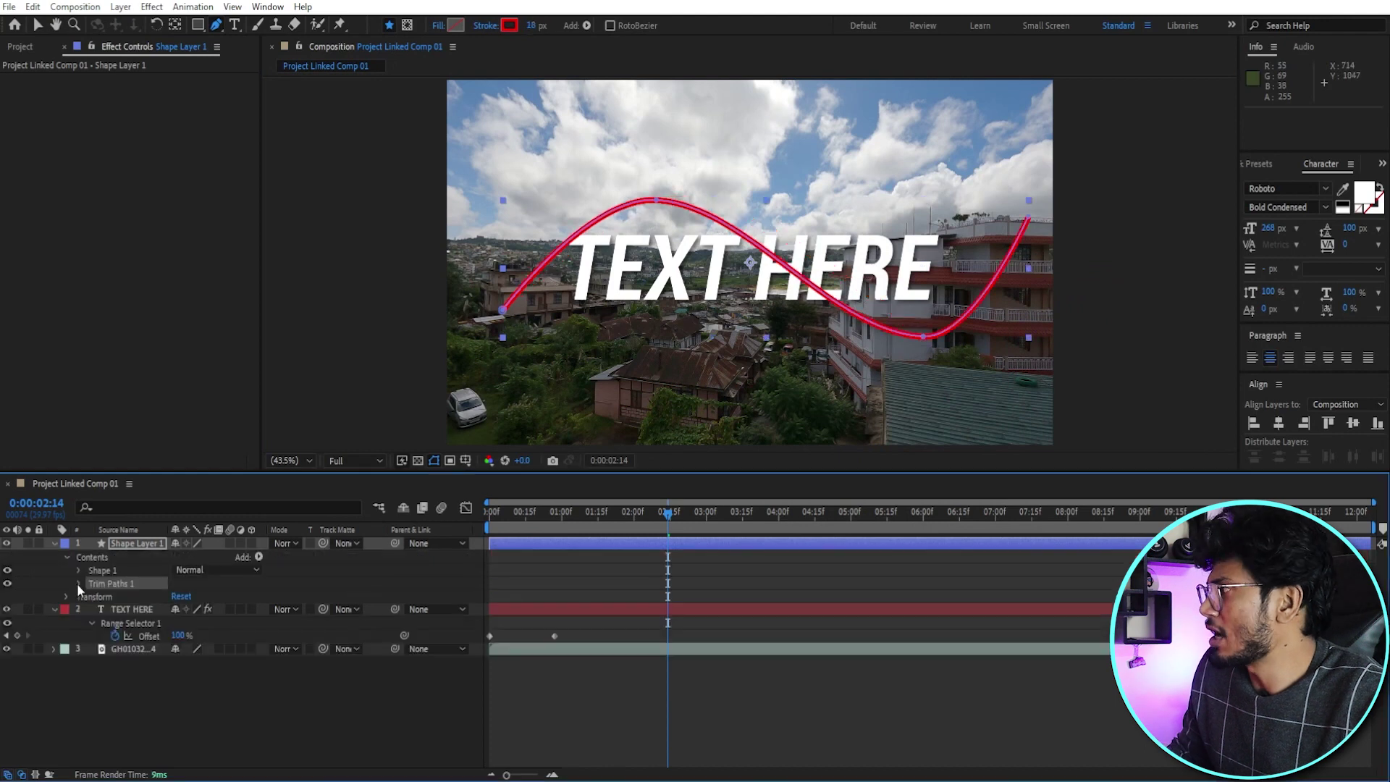
click(79, 583)
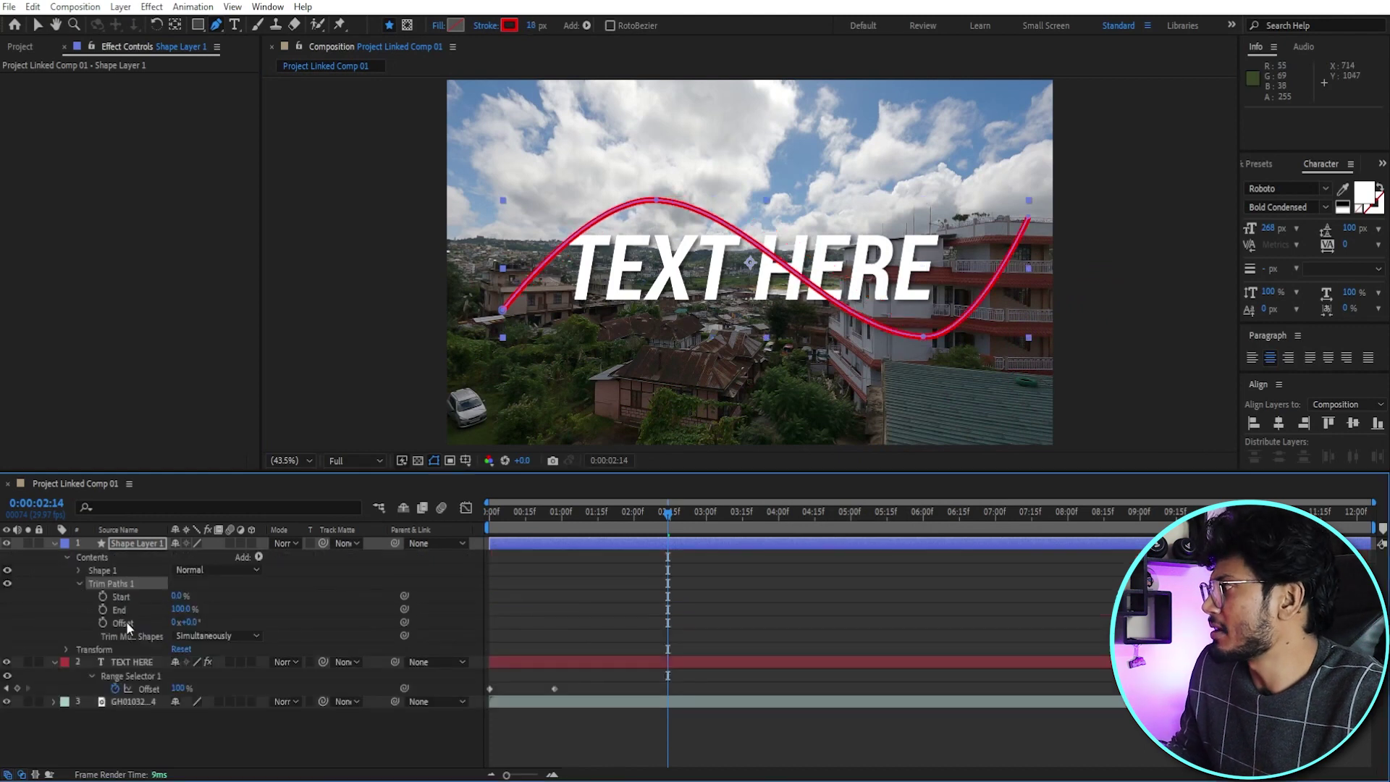
click(103, 609)
click(632, 512)
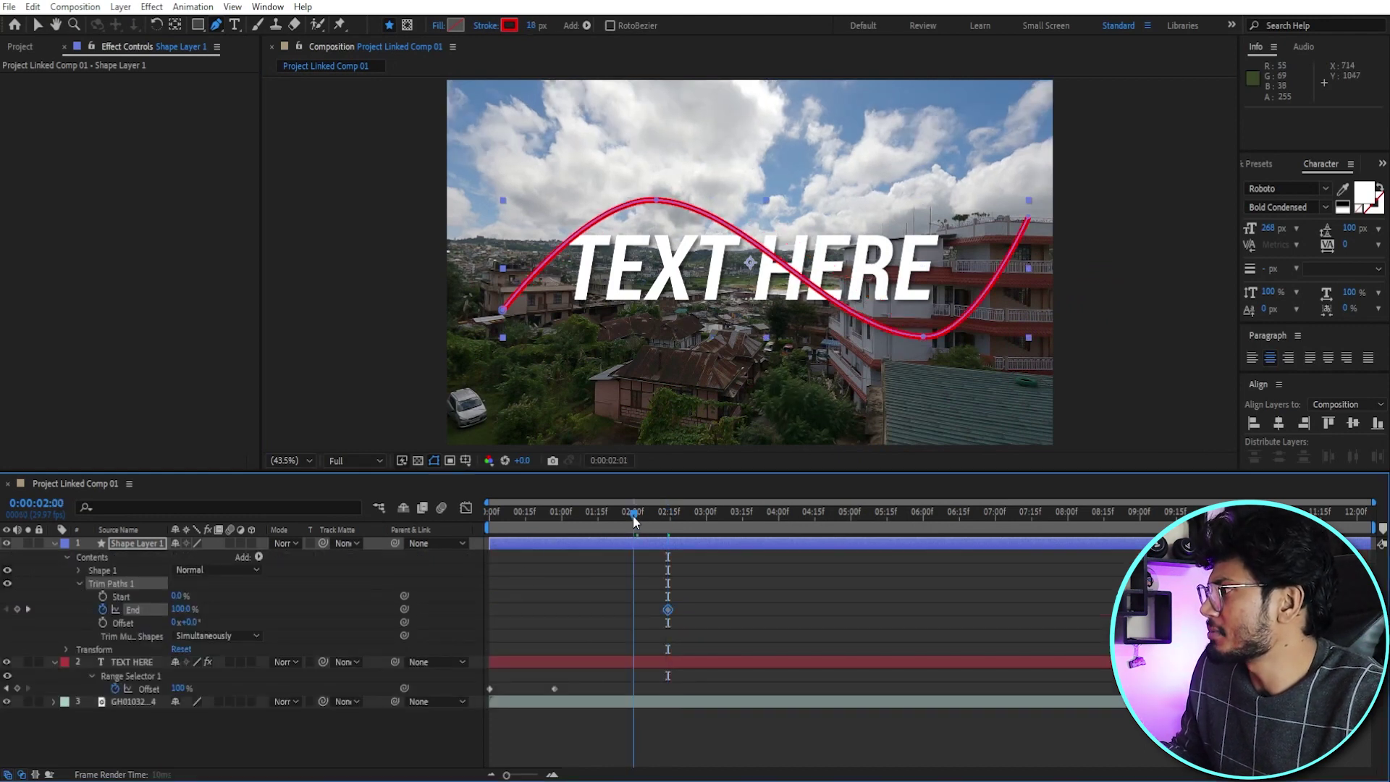
click(181, 610)
text(0)
key(Return)
mouse_move(677, 598)
mouse_down()
mouse_move(646, 623)
mouse_move(491, 615)
mouse_up()
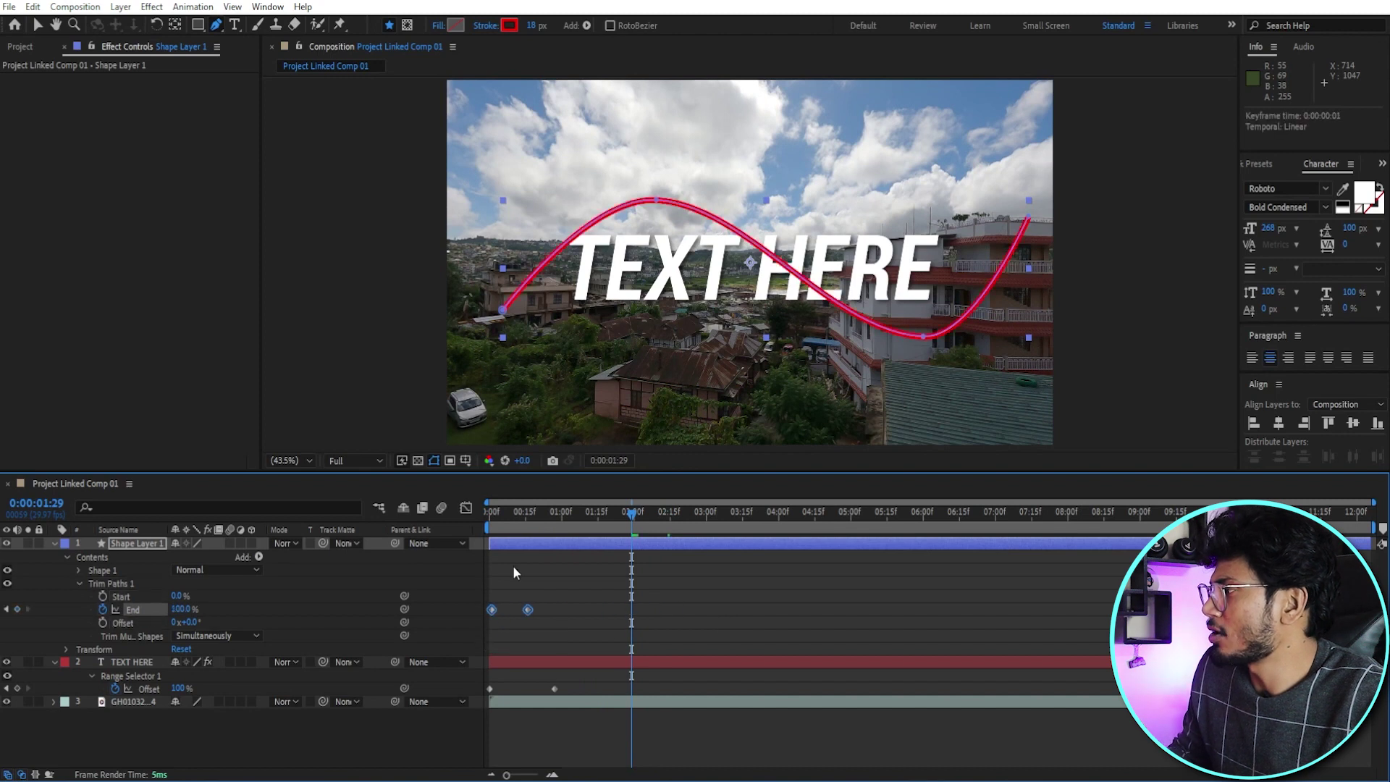
key(space)
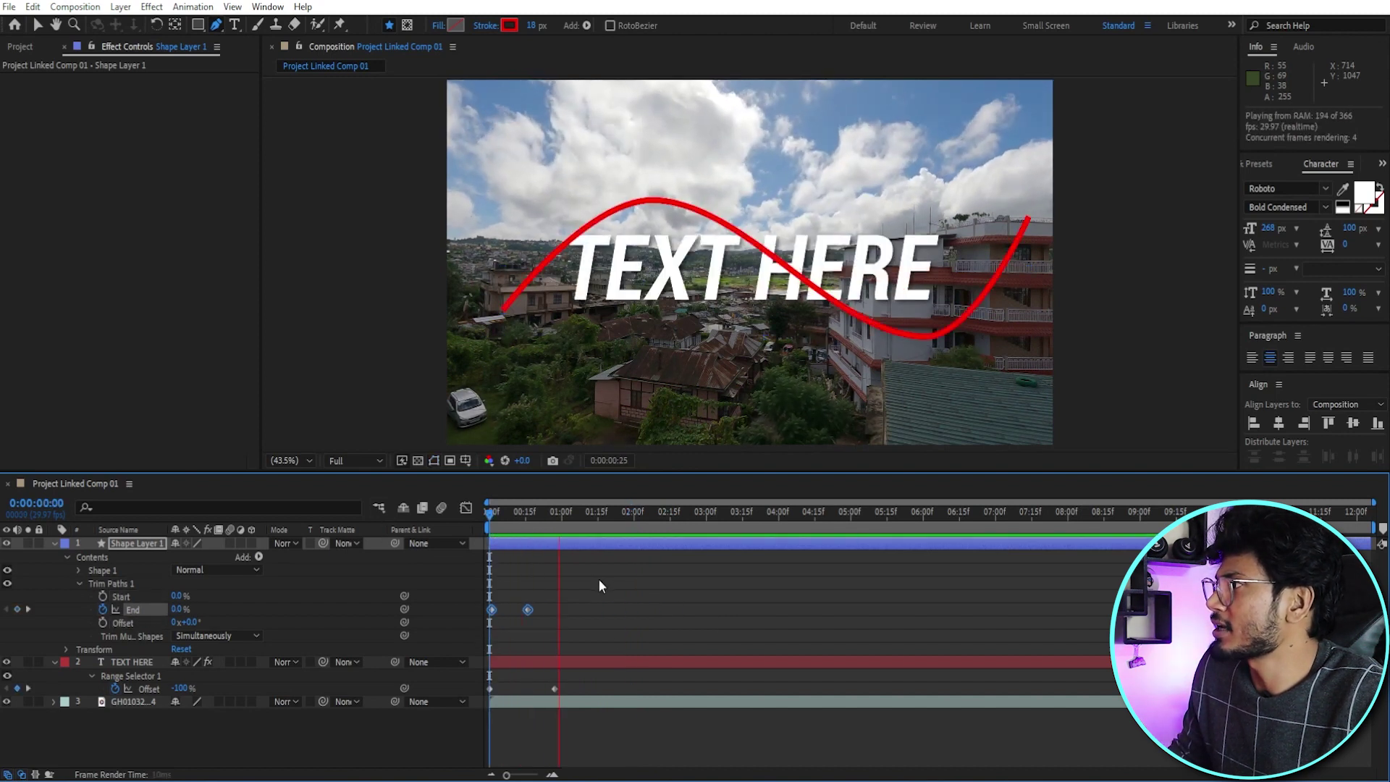
- Animate the path's Trim Paths Start from 0% to 100% between about 15 frames and 1 second, and preview the composition
drag(563, 523, 553, 528)
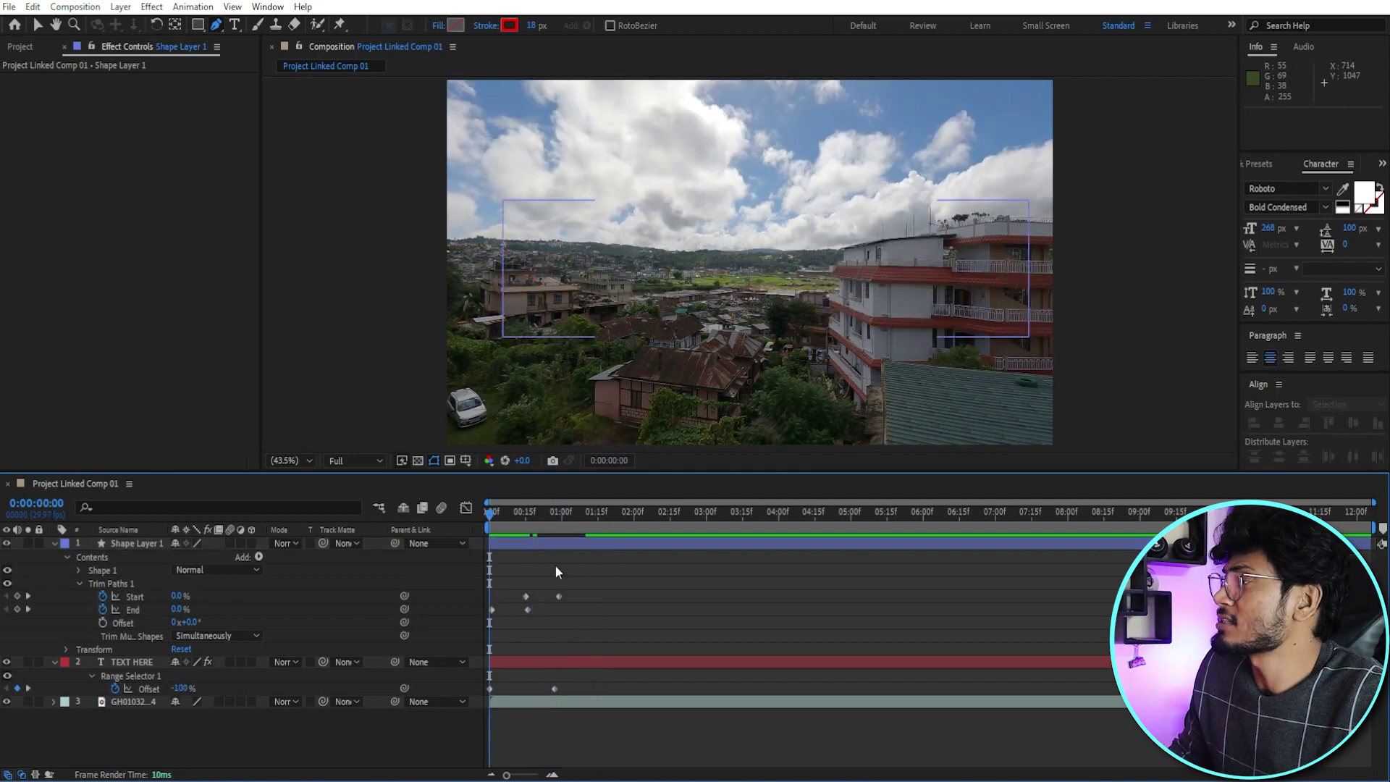
key(space)
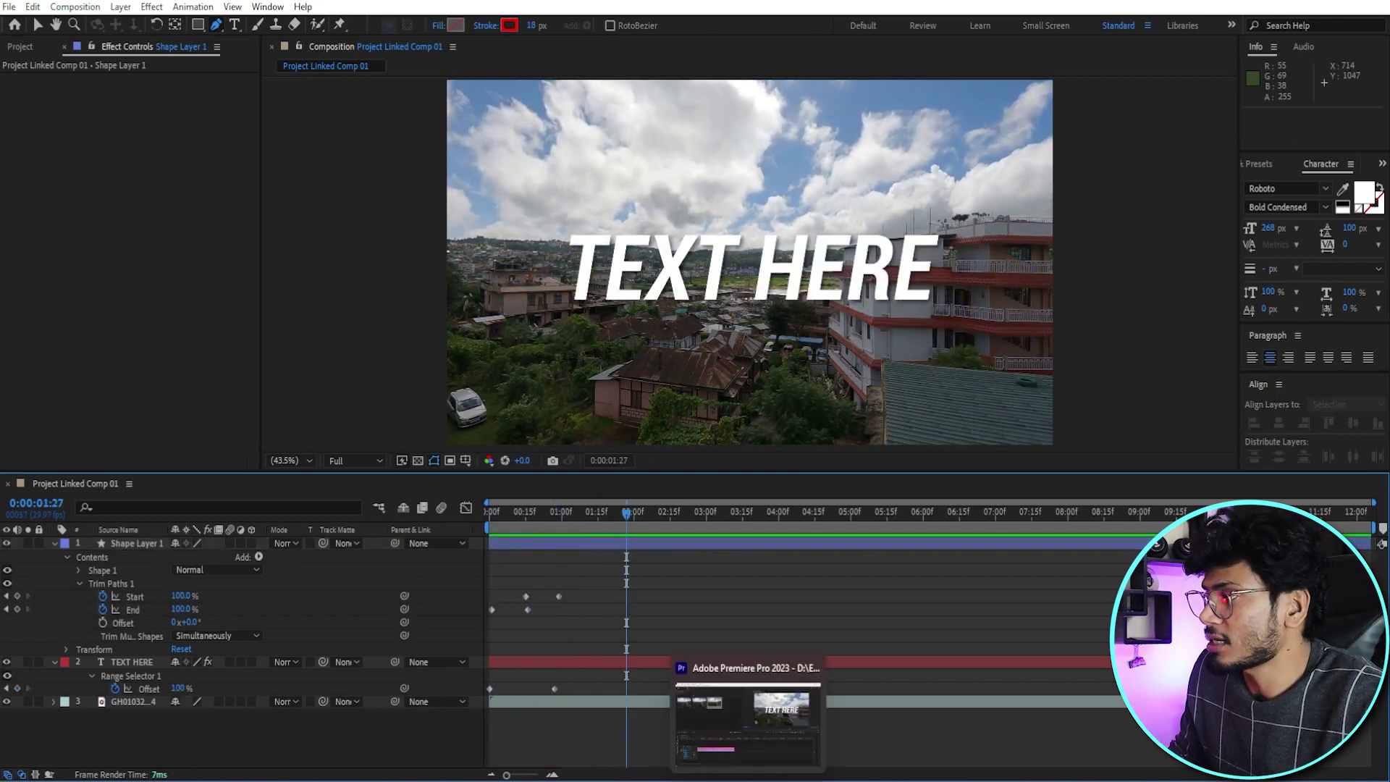
- Switch to Premiere Pro and play the sequence from its start to check the linked text and path animation
click(739, 779)
drag(385, 524, 184, 510)
key(space)
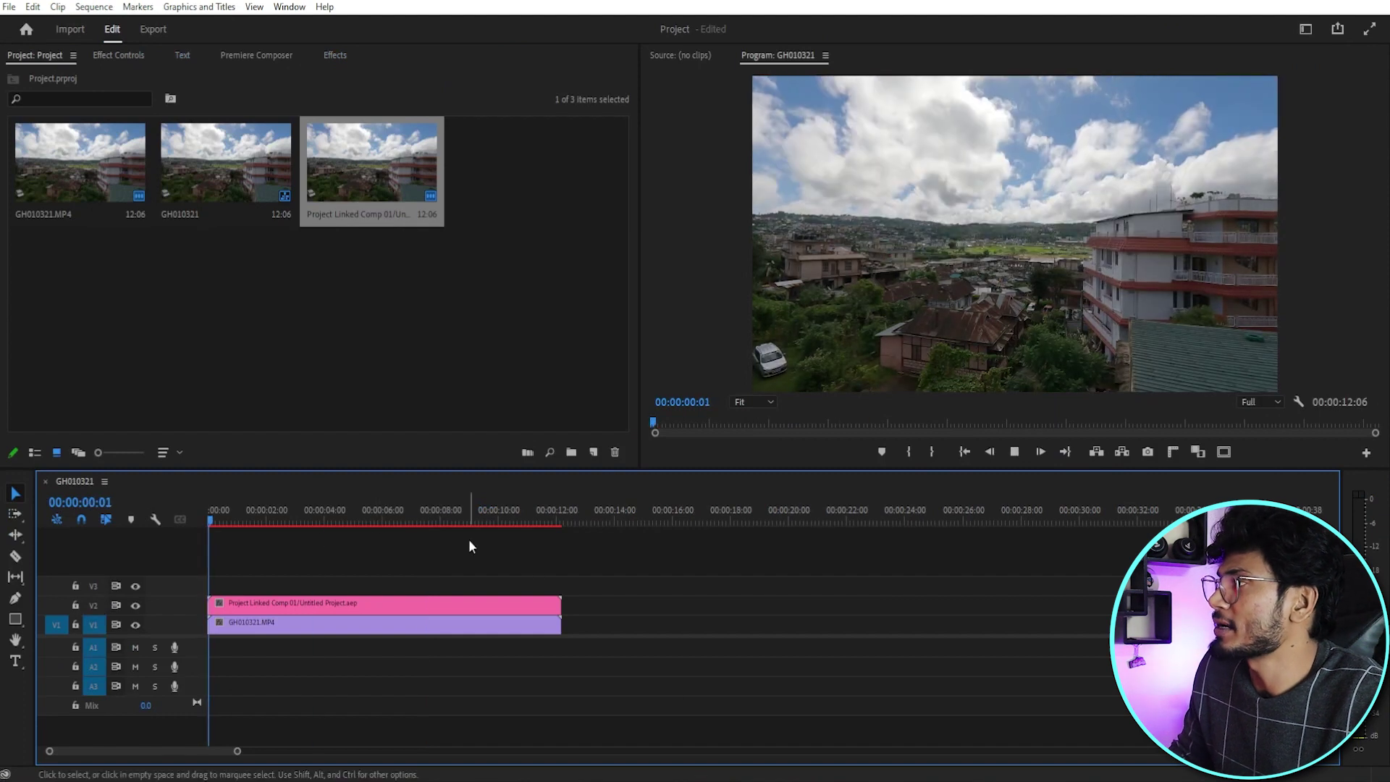
drag(250, 510, 210, 511)
key(space)
key(space)
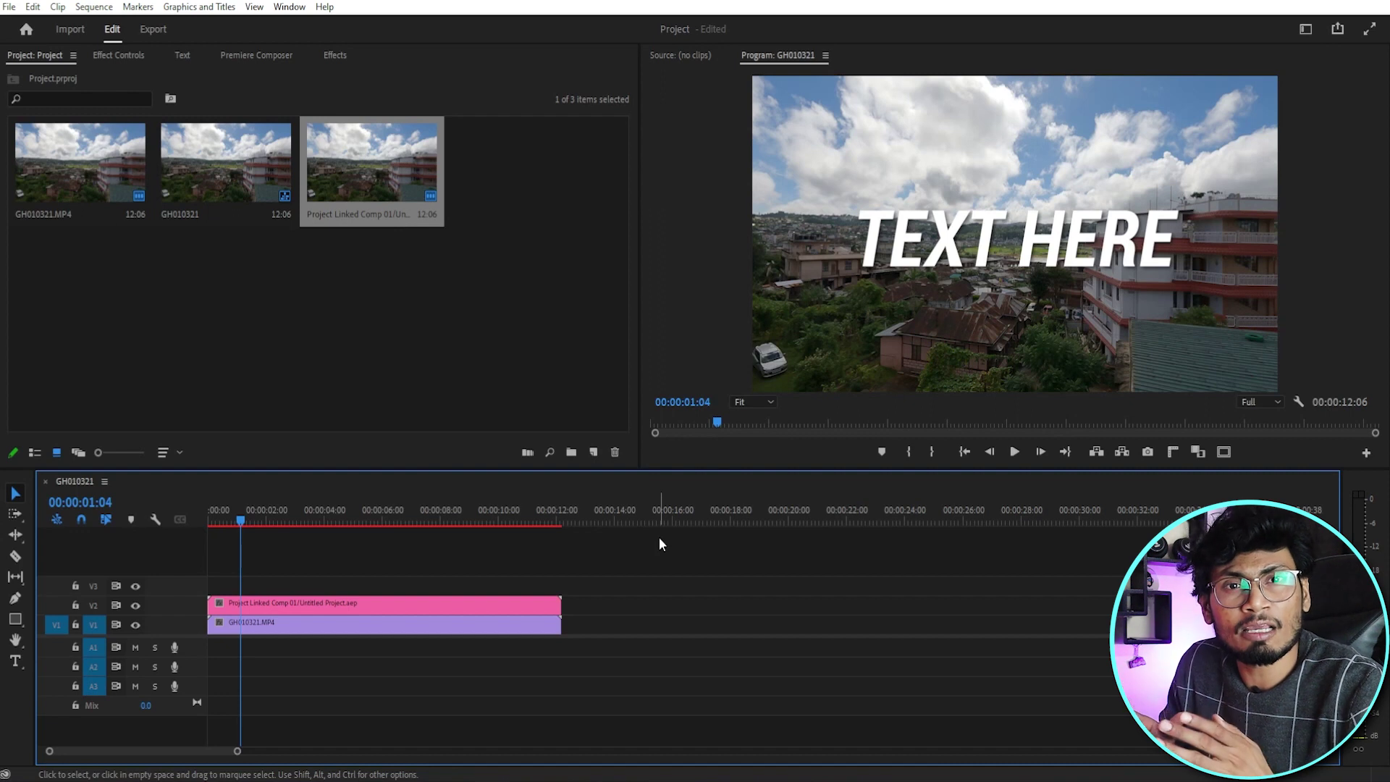
- Save the project and, with track V2 hidden, export the frame at 00:00:01:04 as a PNG into D:\EZEdit\Dynamic link
key(ctrl+s)
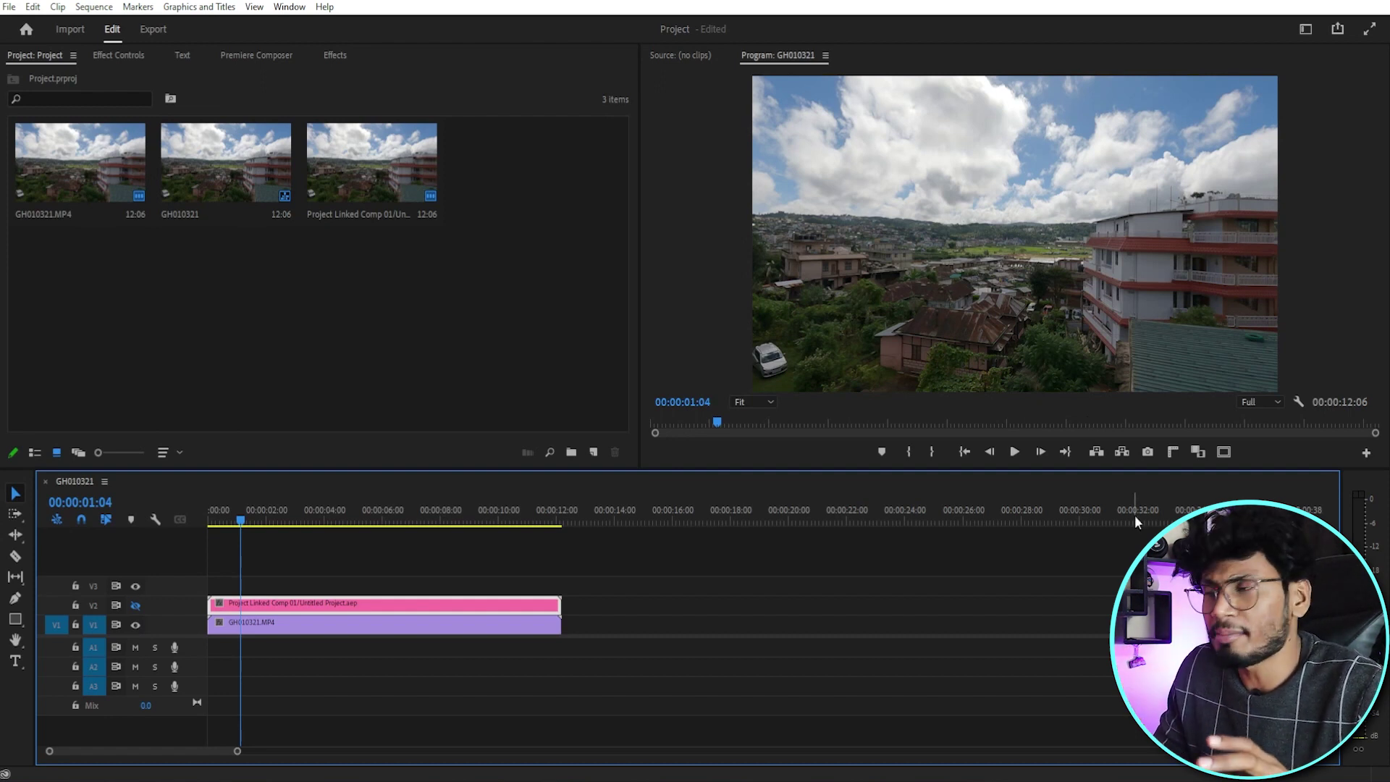
click(1148, 452)
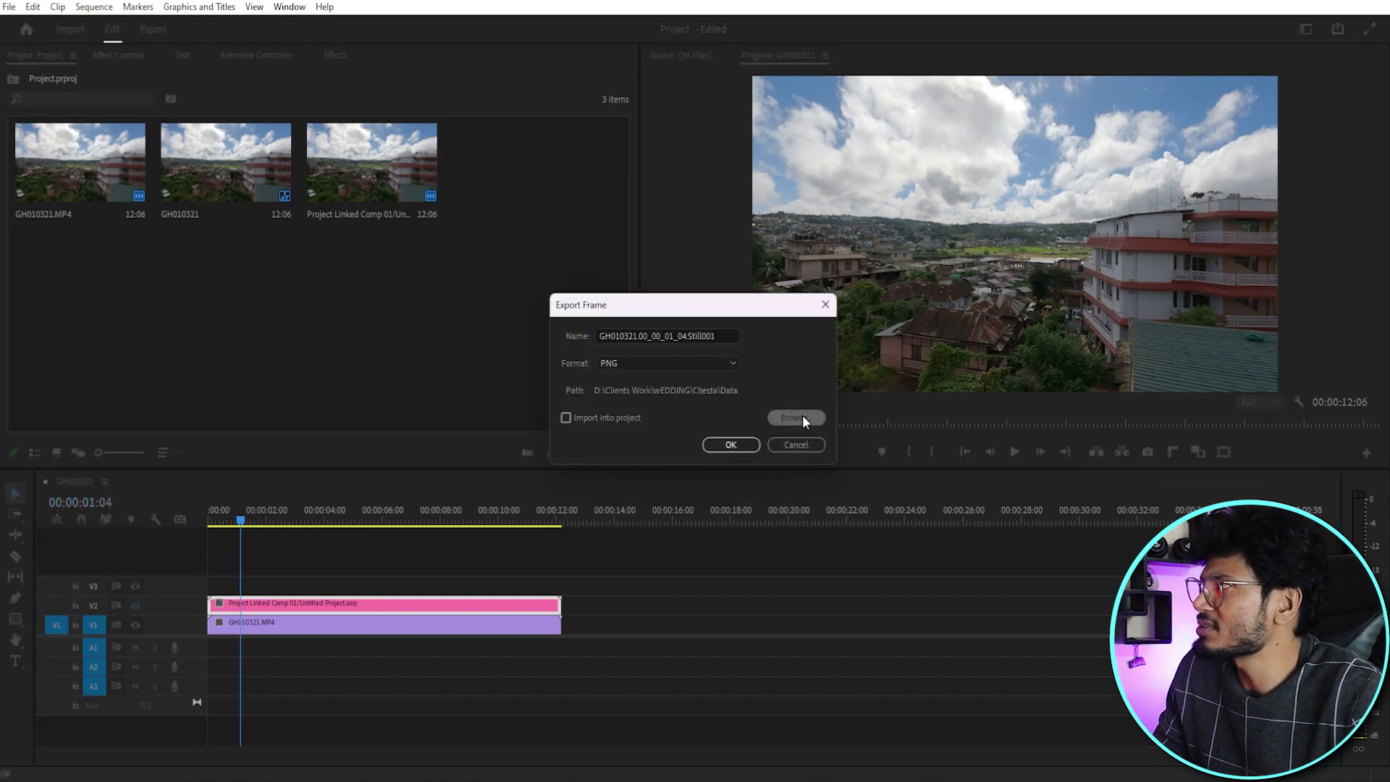
click(800, 416)
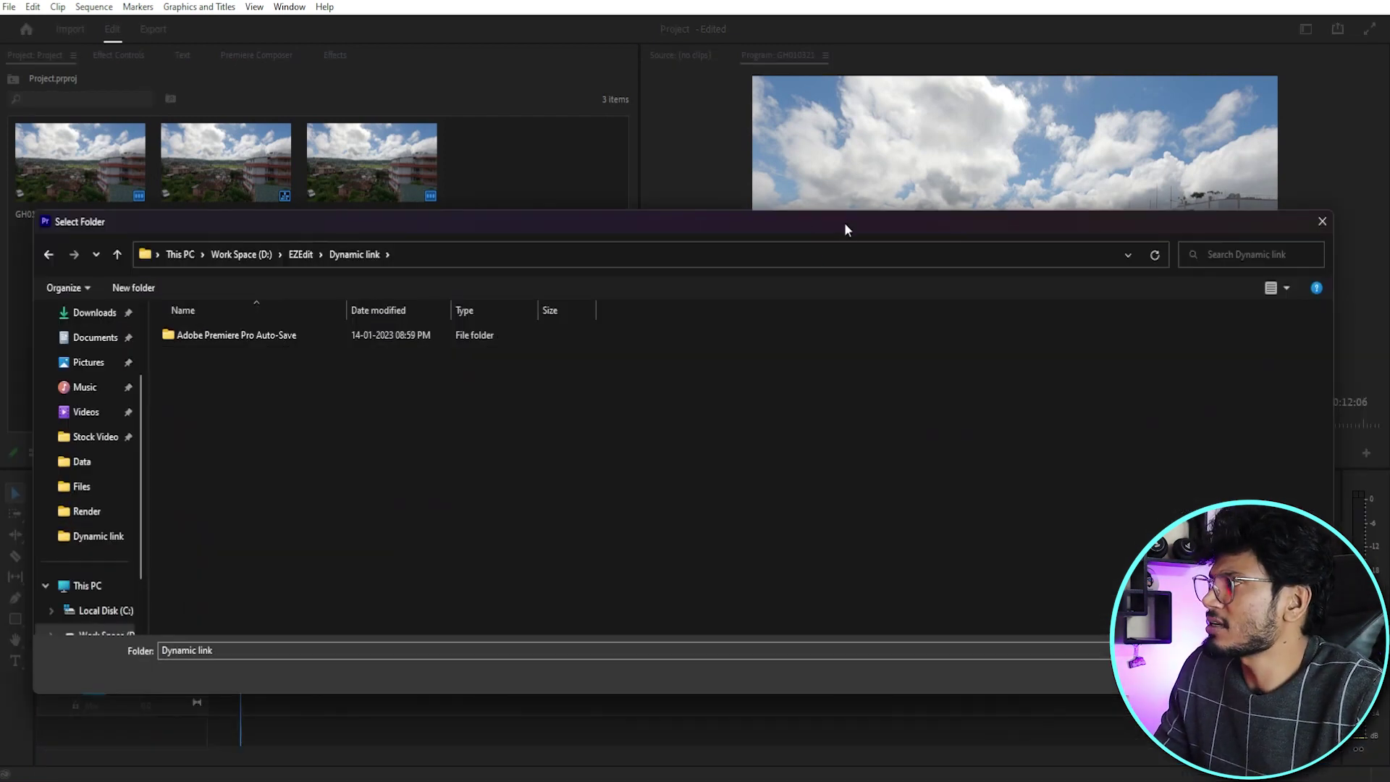
drag(845, 223, 673, 236)
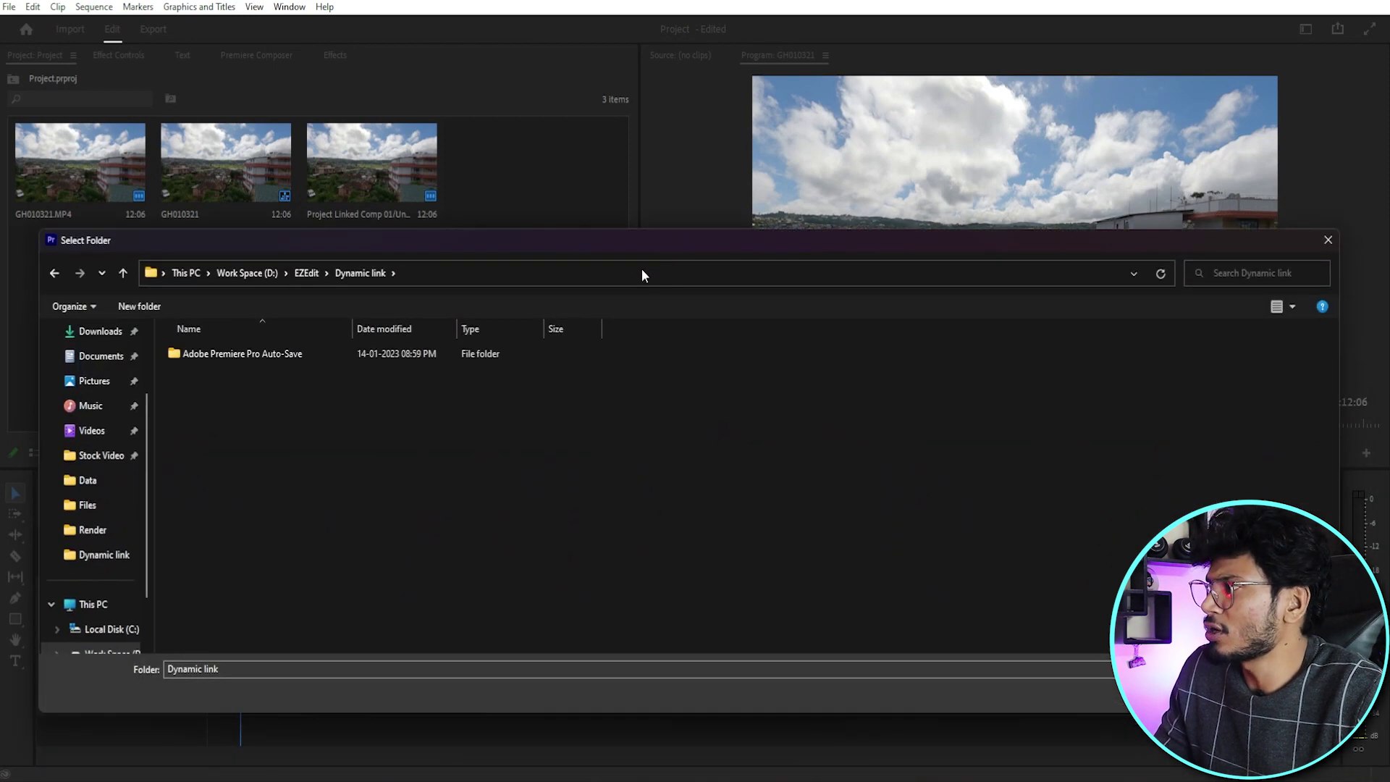
key(Return)
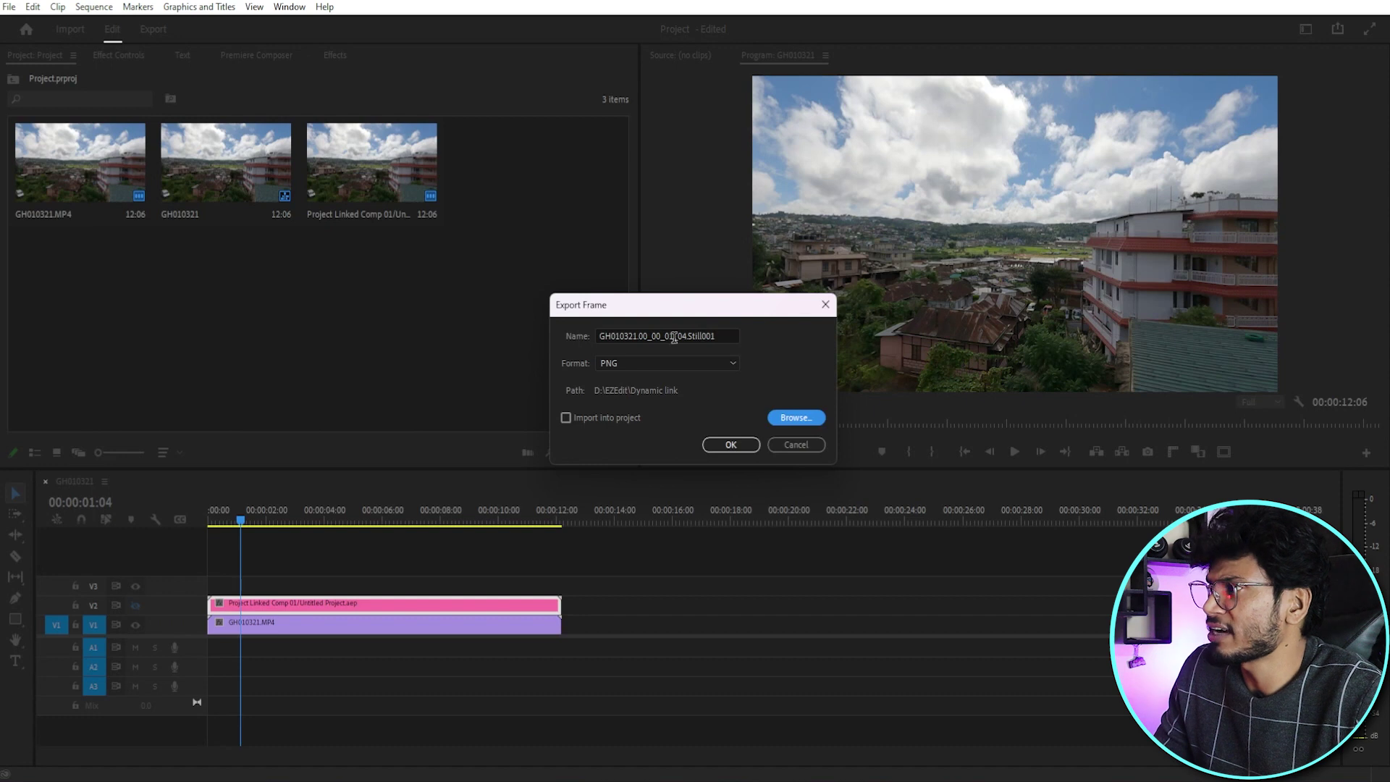
click(732, 446)
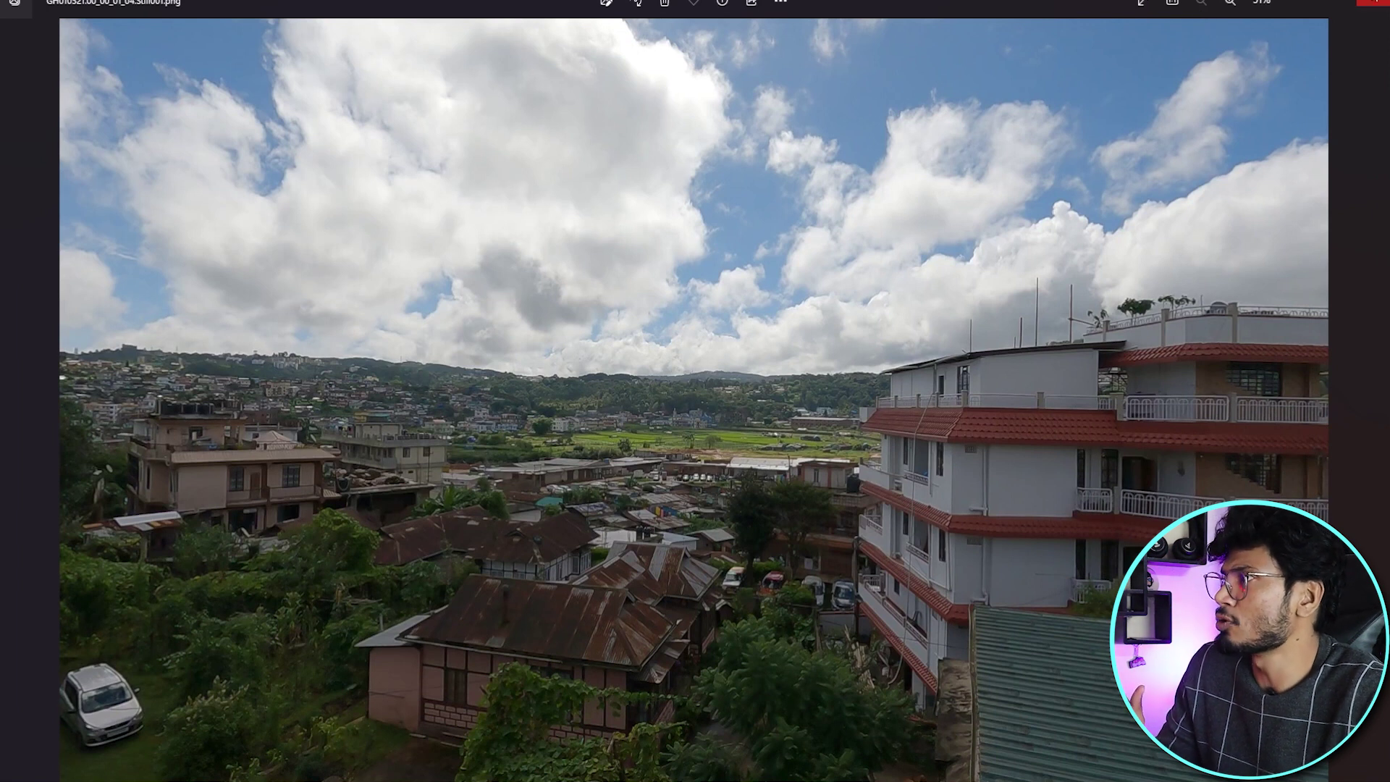
- Close the image viewer and open the exported still from the Dynamic link folder in Adobe Photoshop 2023
click(1377, 3)
right_click(310, 156)
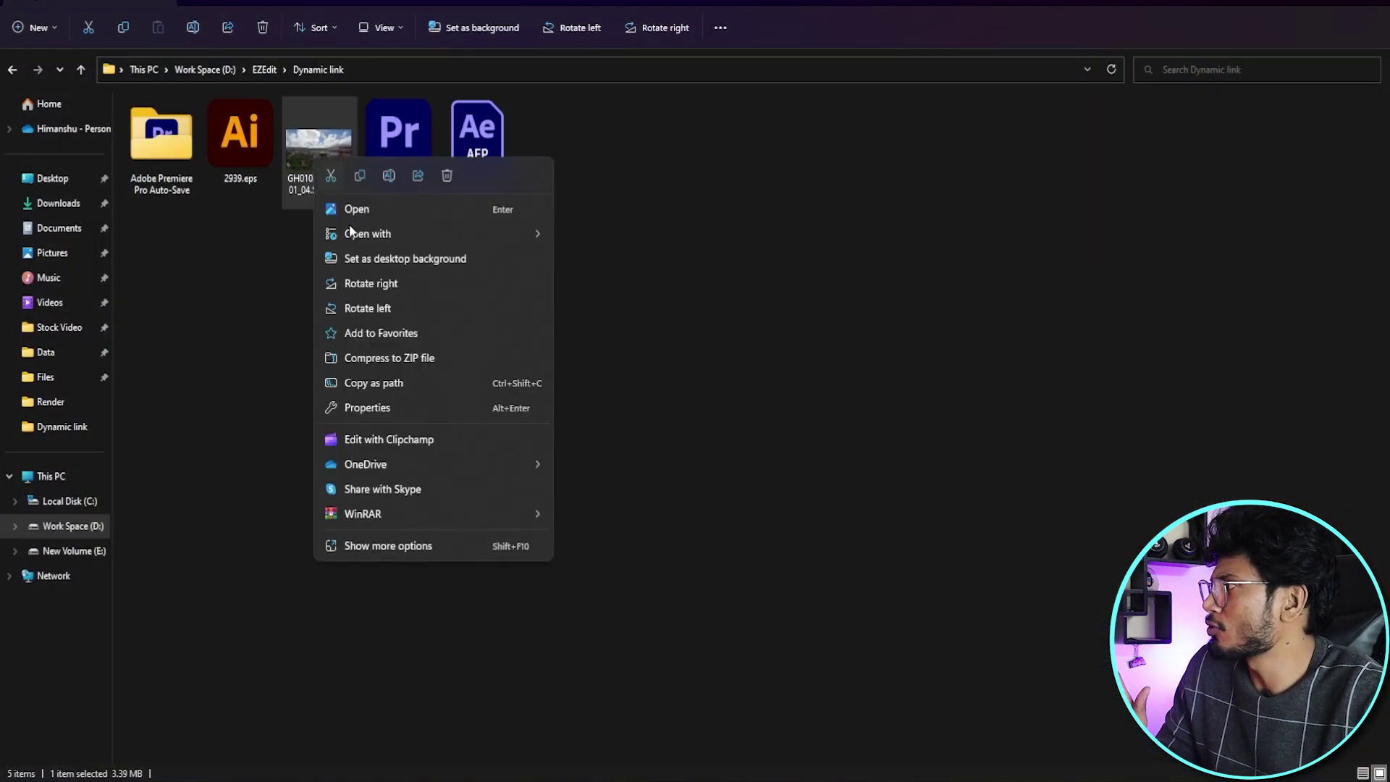
mouse_move(422, 233)
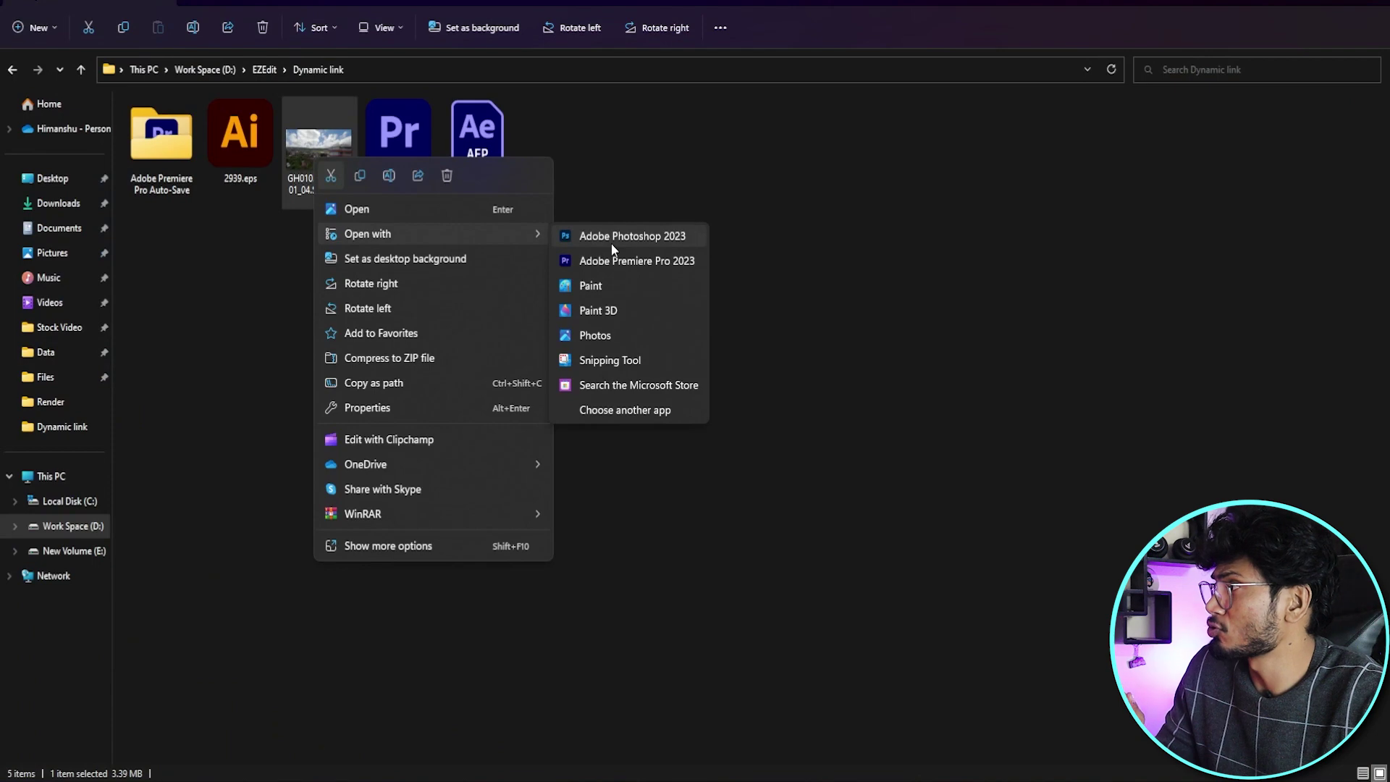
click(611, 241)
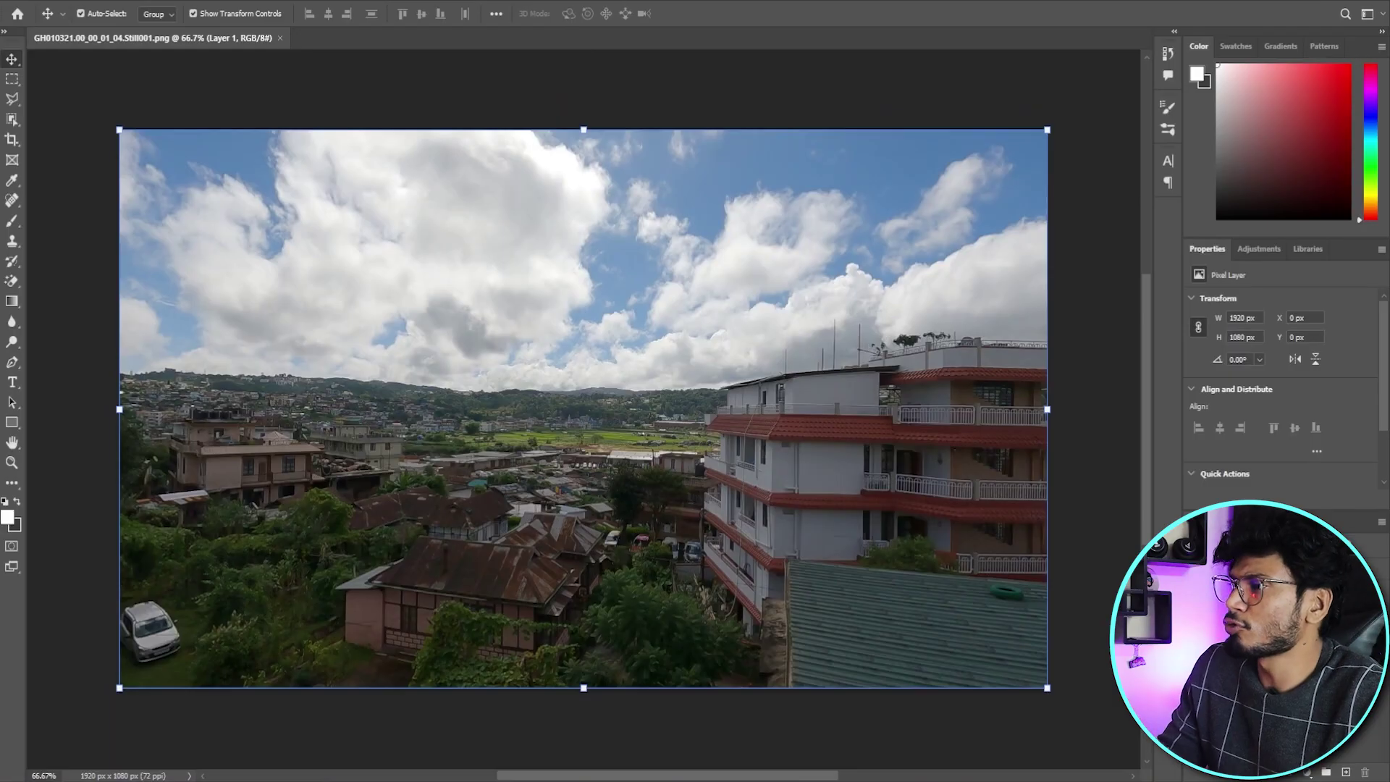
- Remove the green ring from the corrugated roof with the Content-Aware Spot Healing Brush at size 50
click(1274, 651)
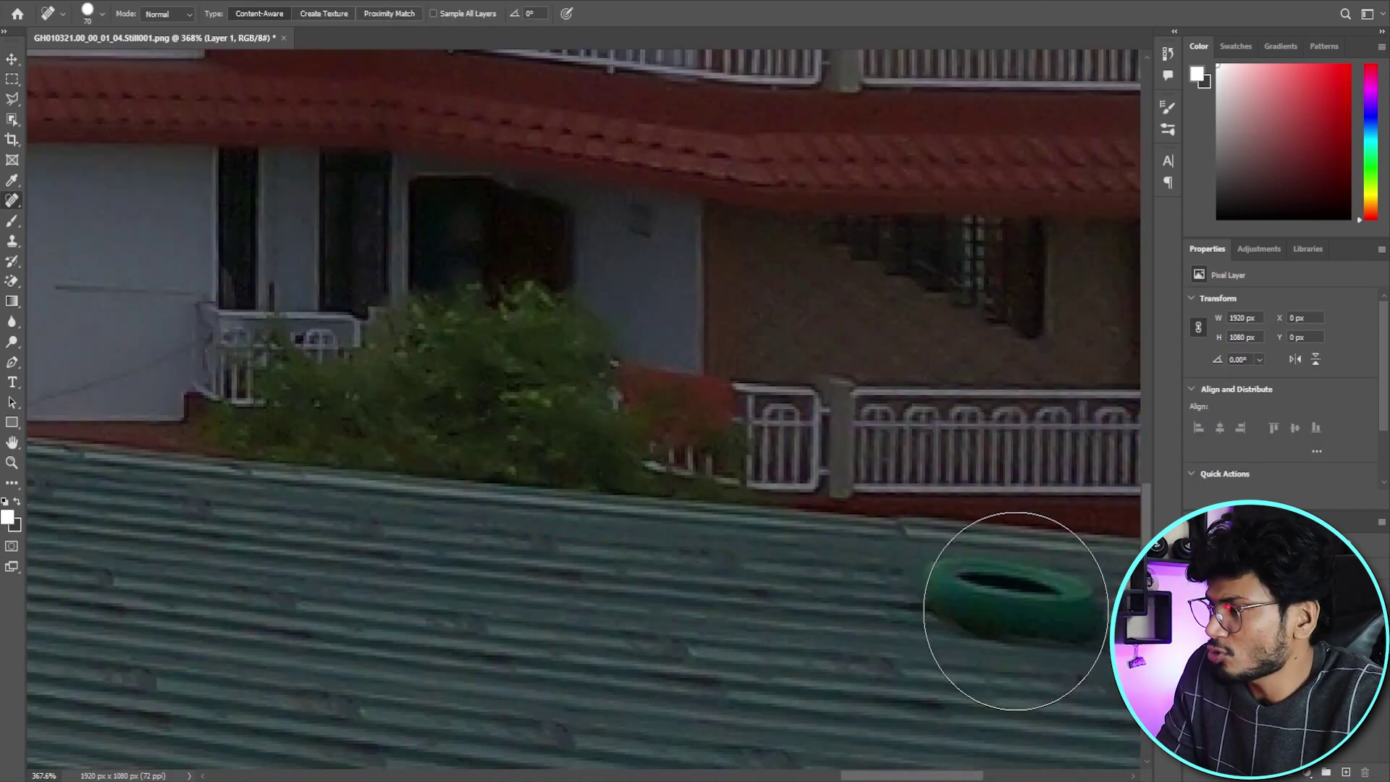
key(bracketleft)
key(bracketleft)
drag(934, 588, 1064, 608)
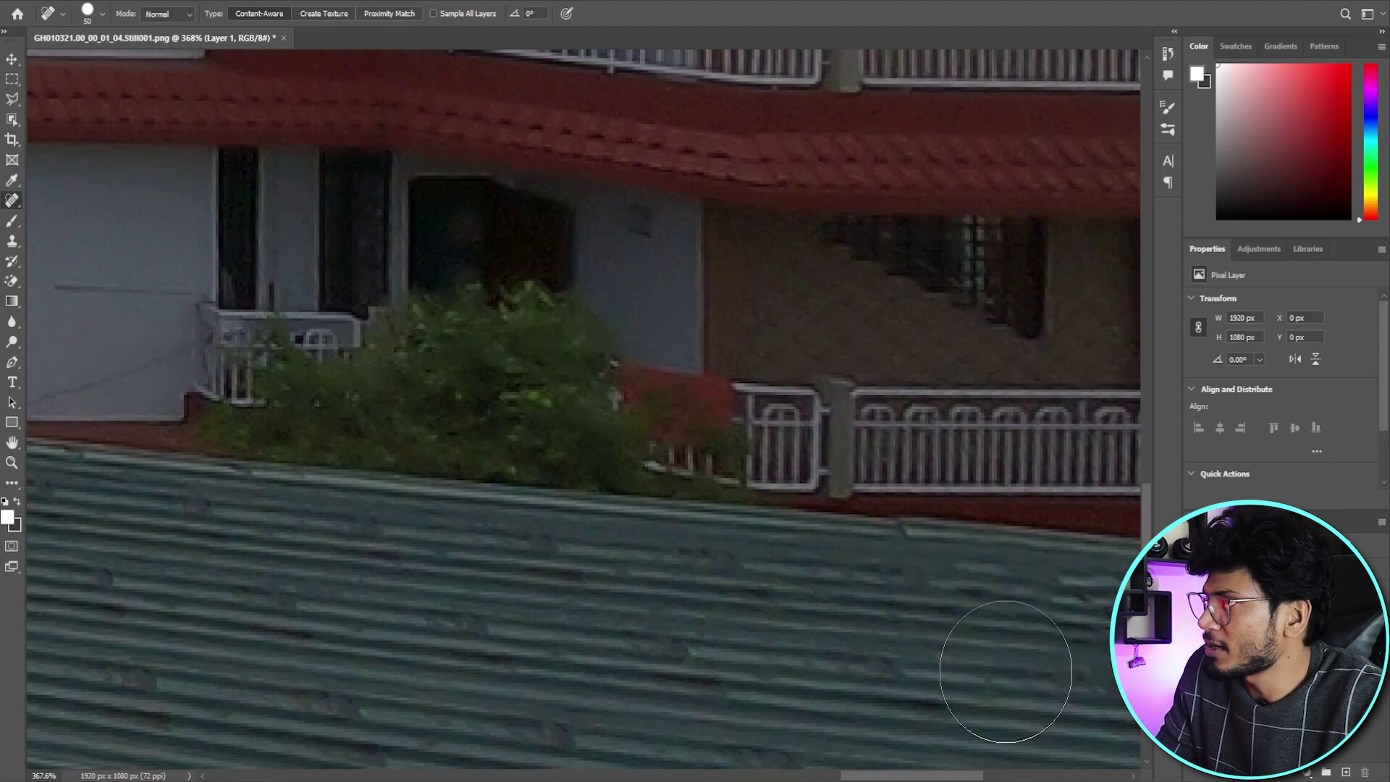
- Outline the parked silver car with the Polygonal Lasso, replace it with a Content-Aware fill and deselect
scroll(1035, 679, down, 5)
drag(989, 535, 1115, 464)
drag(423, 732, 1049, 431)
drag(419, 233, 655, 460)
drag(489, 372, 827, 329)
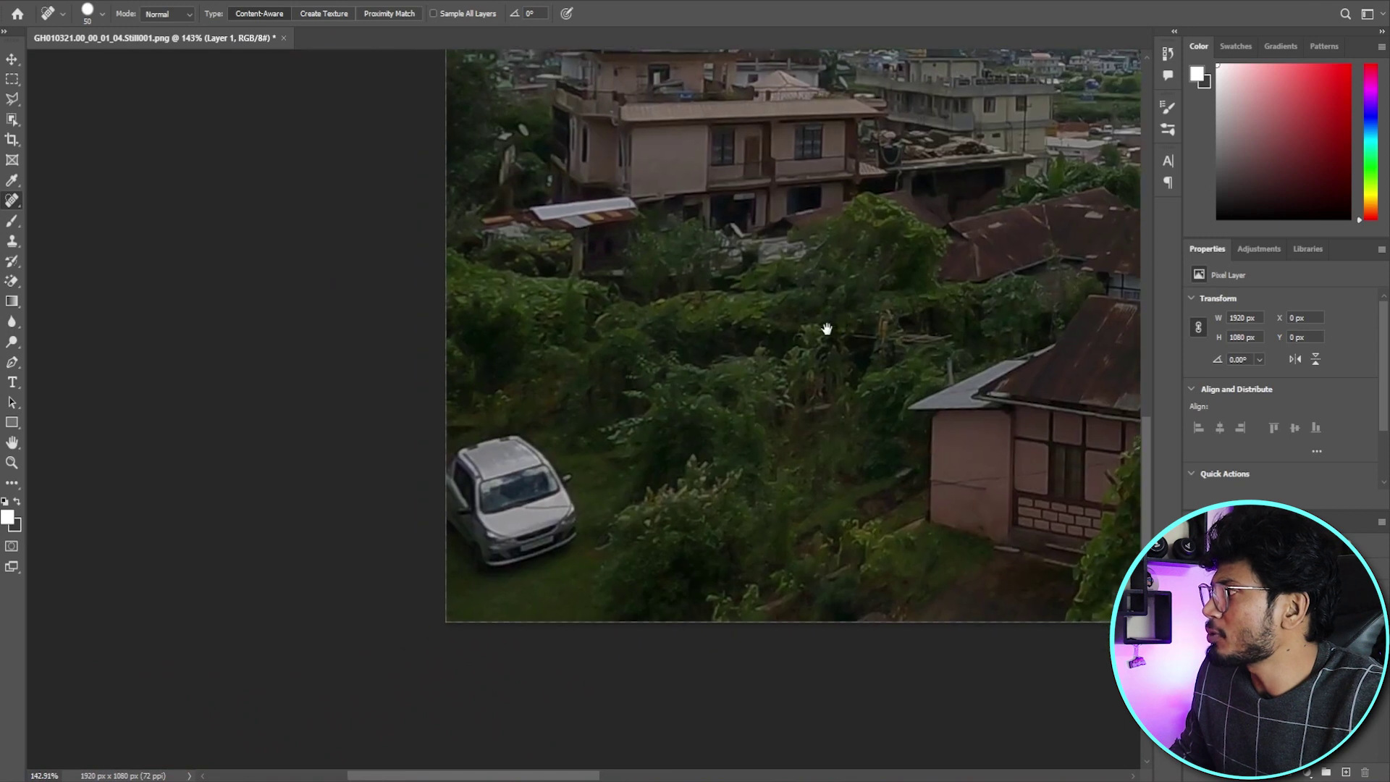
click(12, 98)
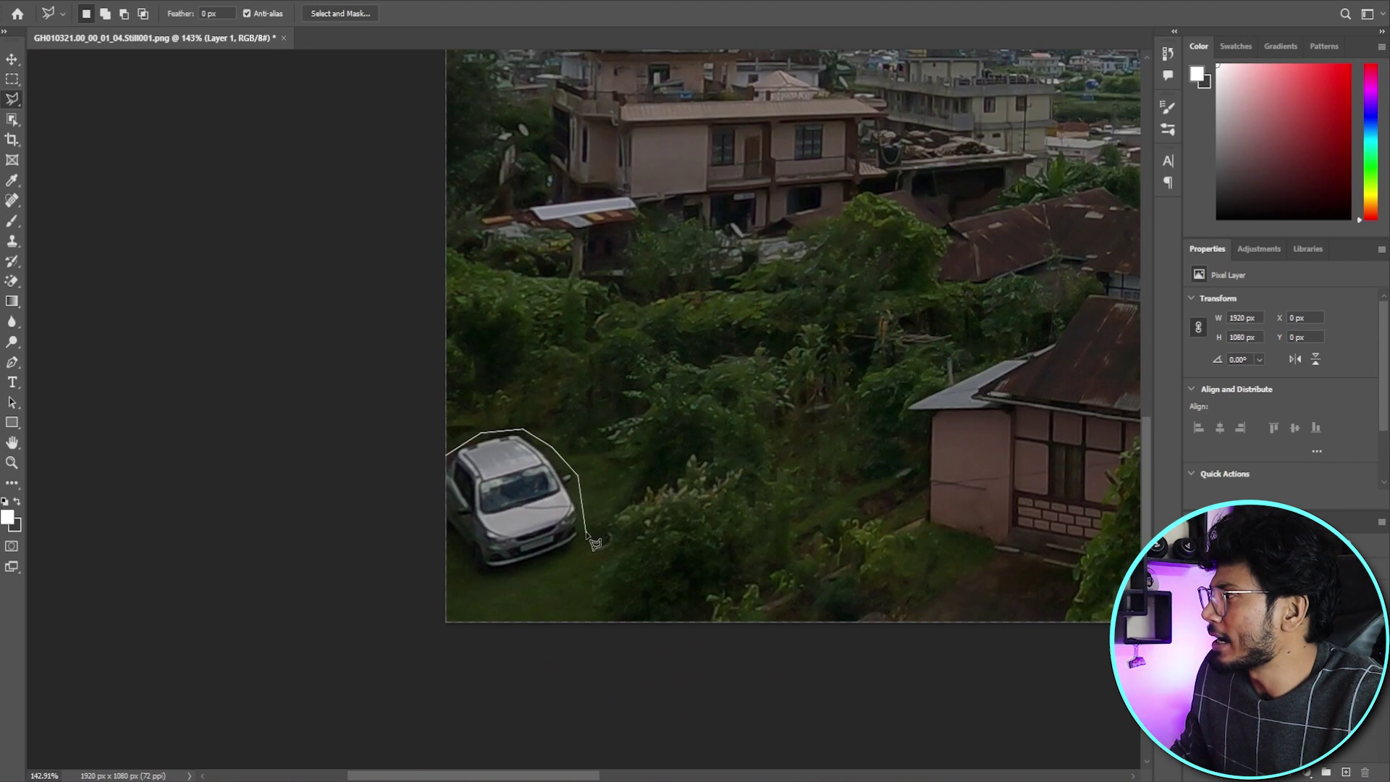
click(432, 477)
key(shift+F5)
click(686, 185)
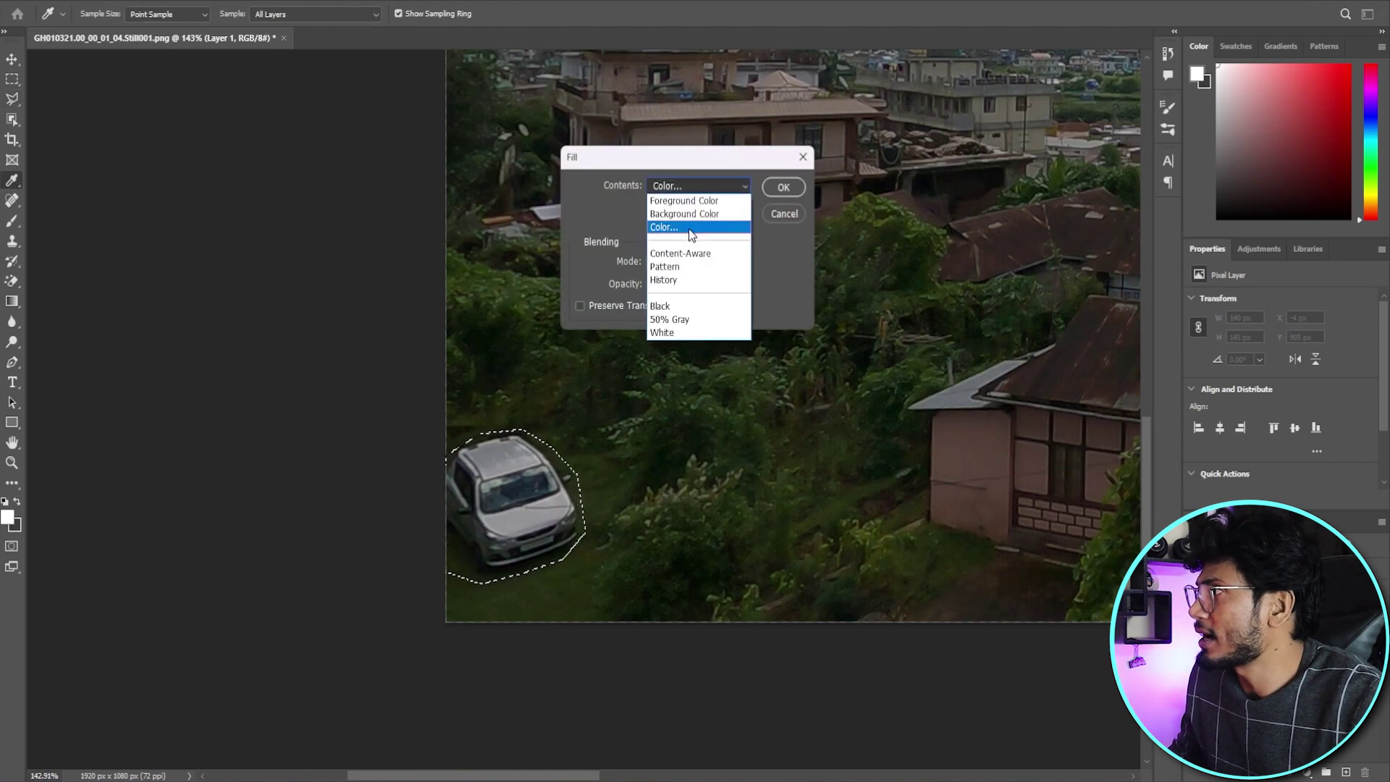
click(727, 253)
click(783, 187)
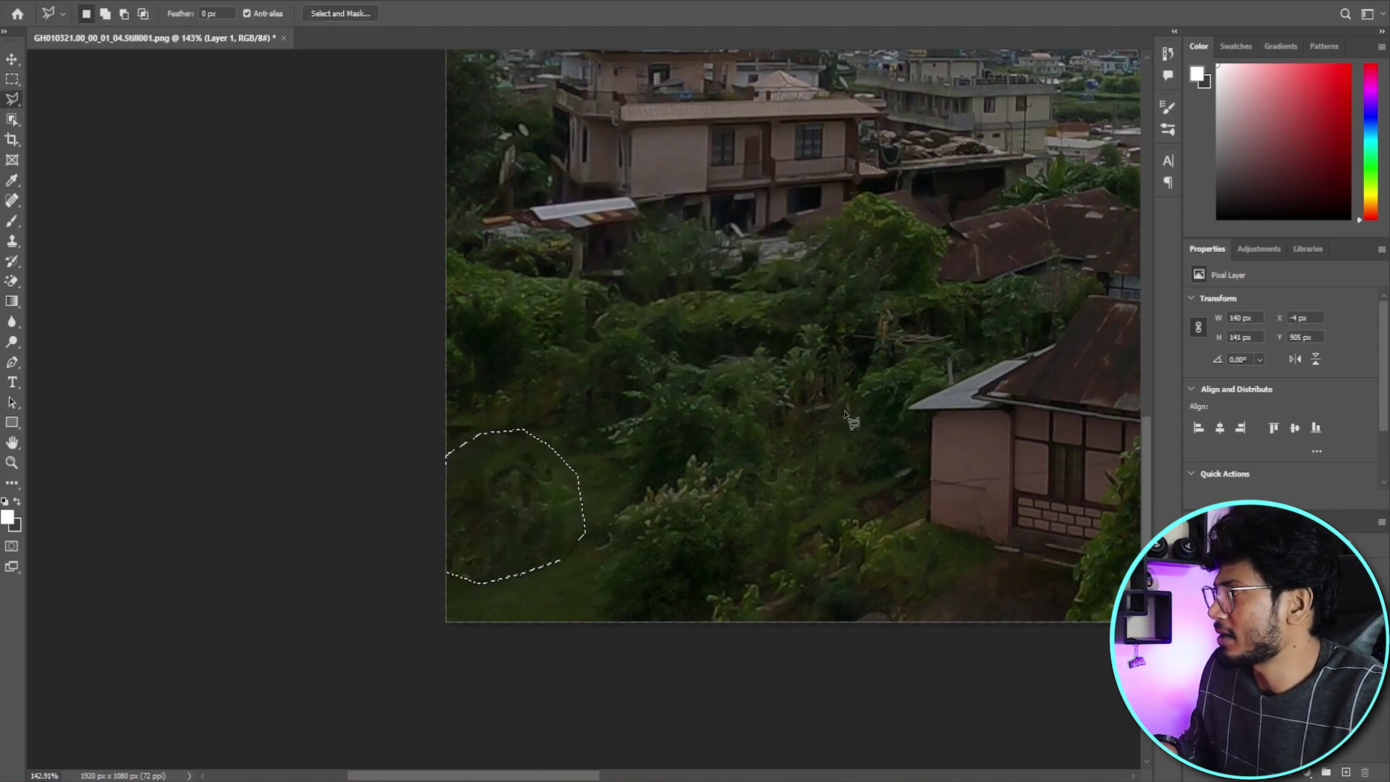
key(ctrl+d)
- Save the retouched image as PSD in PNG format in the Dynamic link folder, using the Large file size option
scroll(674, 353, down, 5)
drag(912, 291, 685, 409)
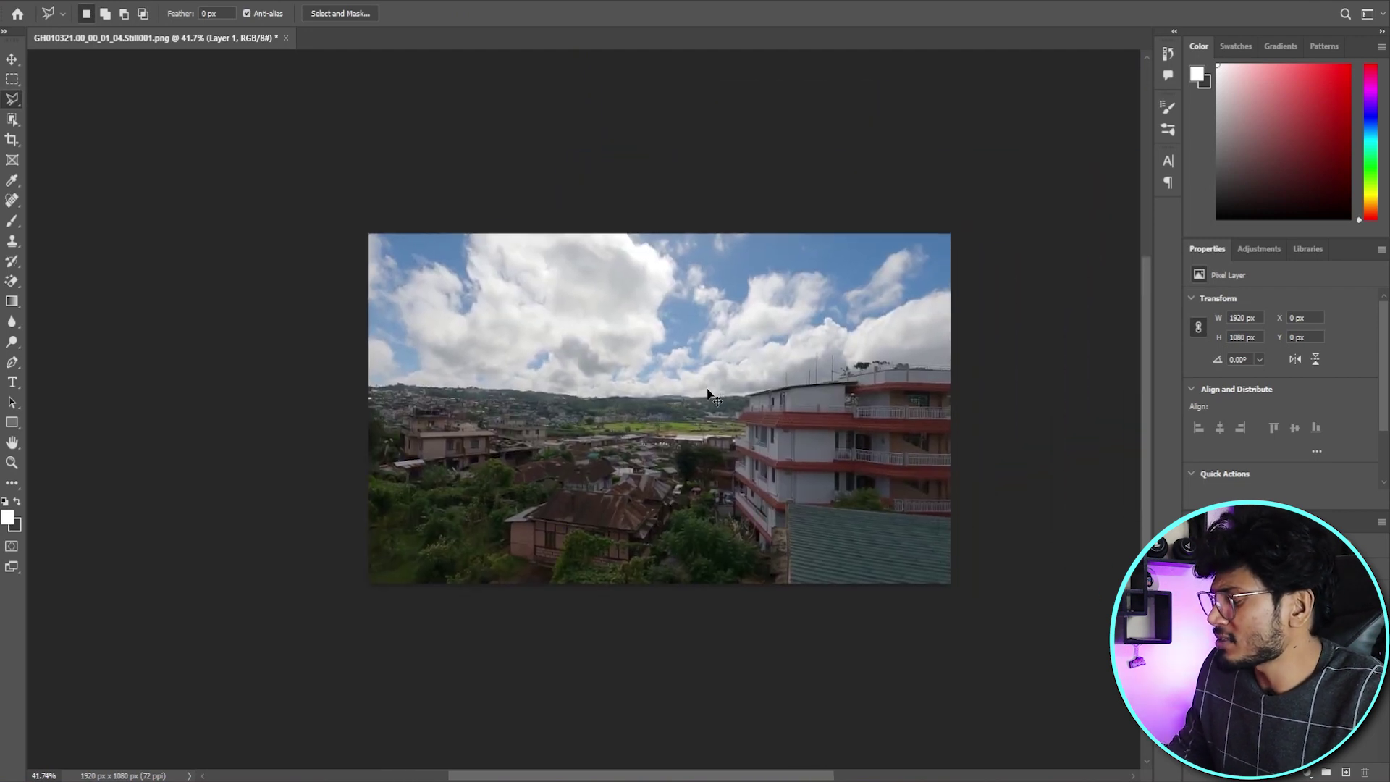
key(ctrl+shift+s)
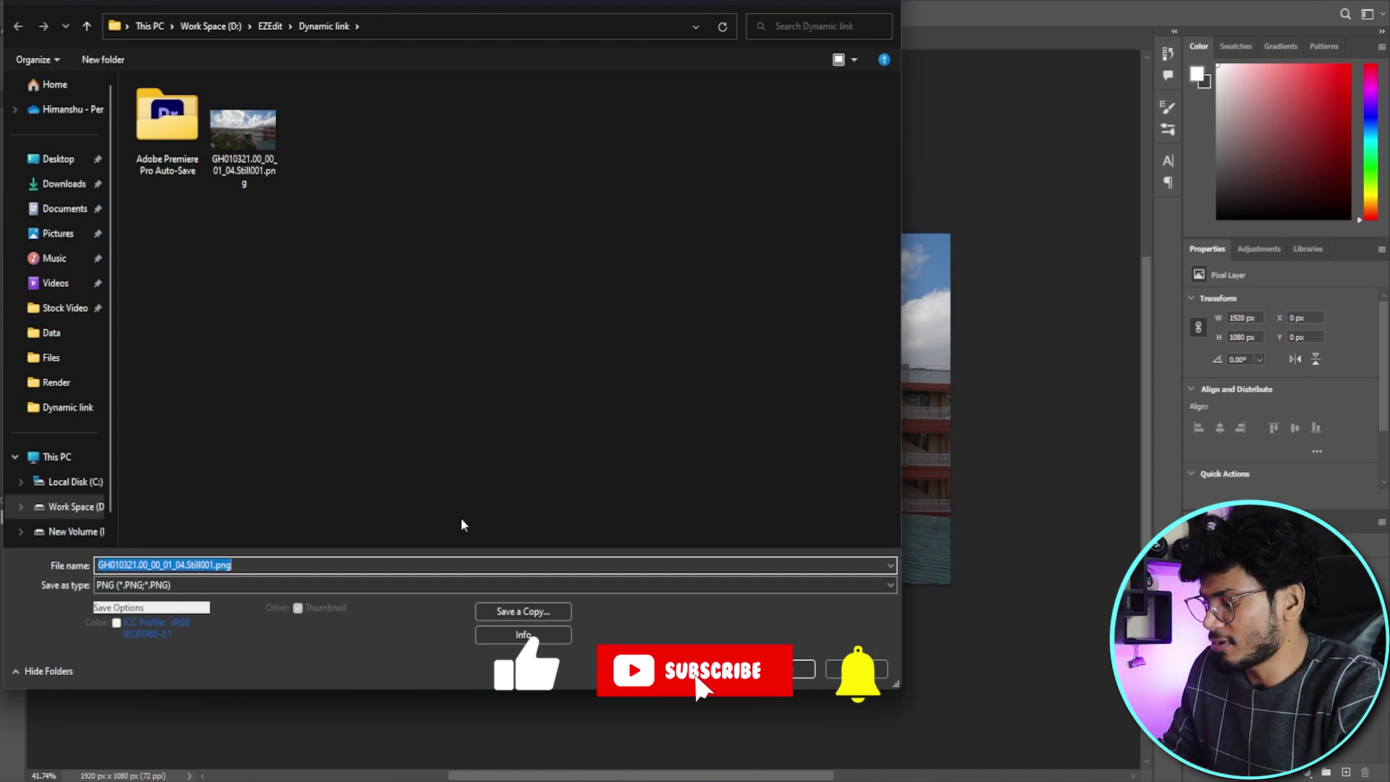
text(PSD)
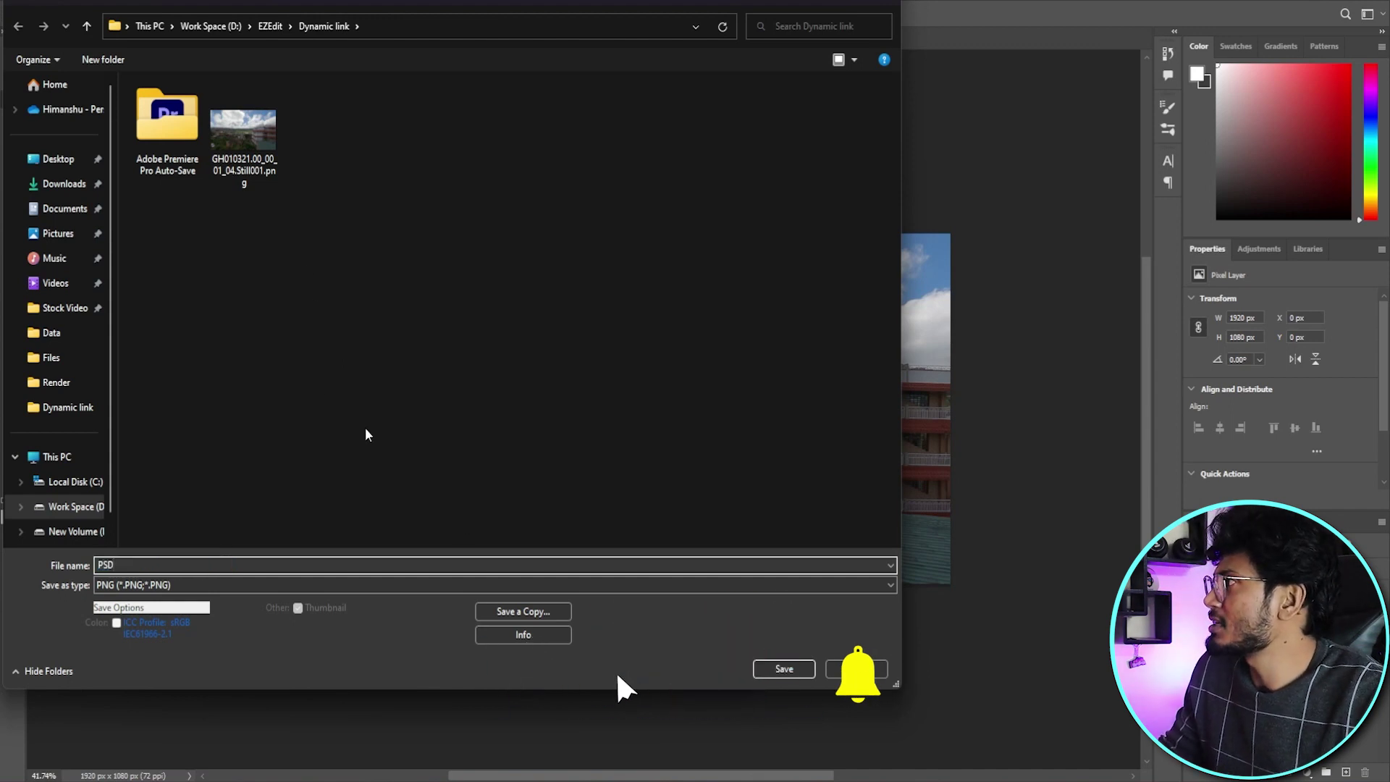
click(784, 669)
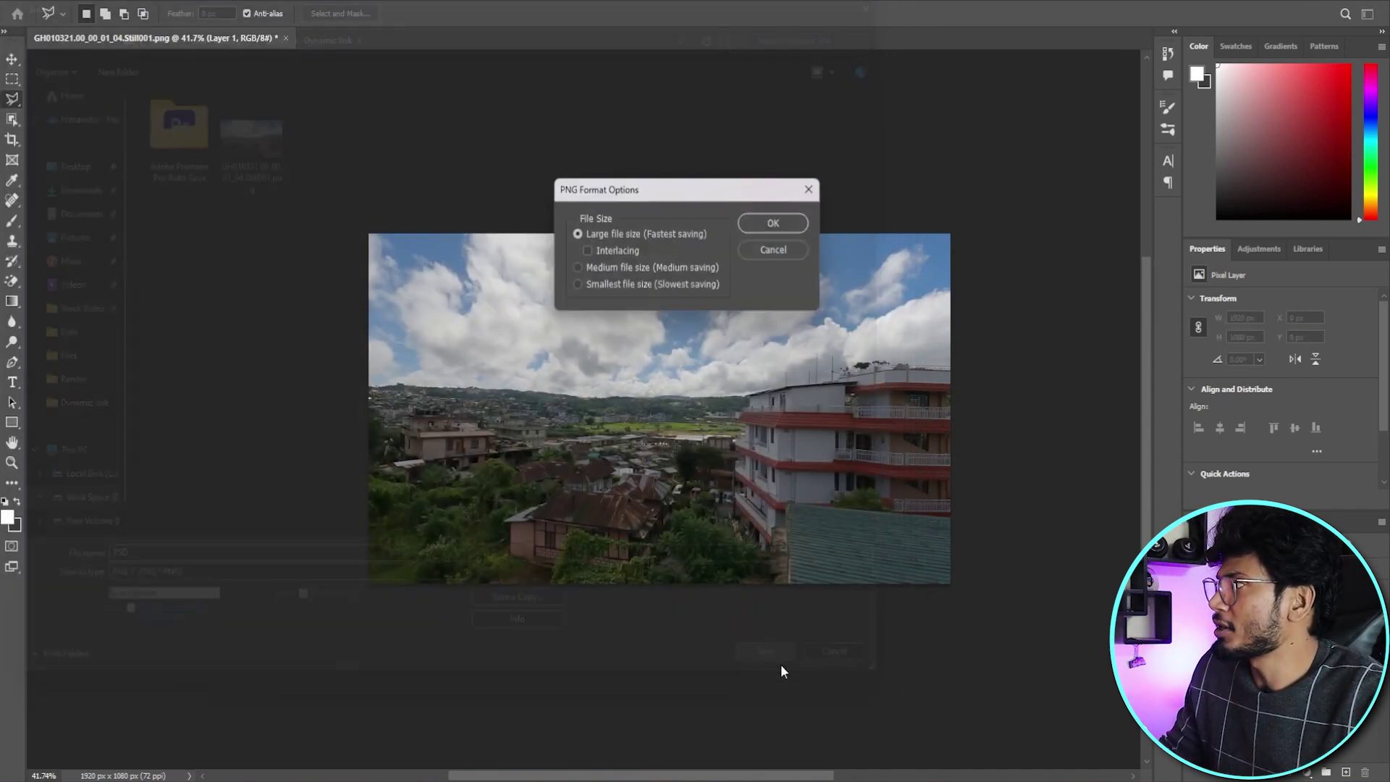
click(769, 224)
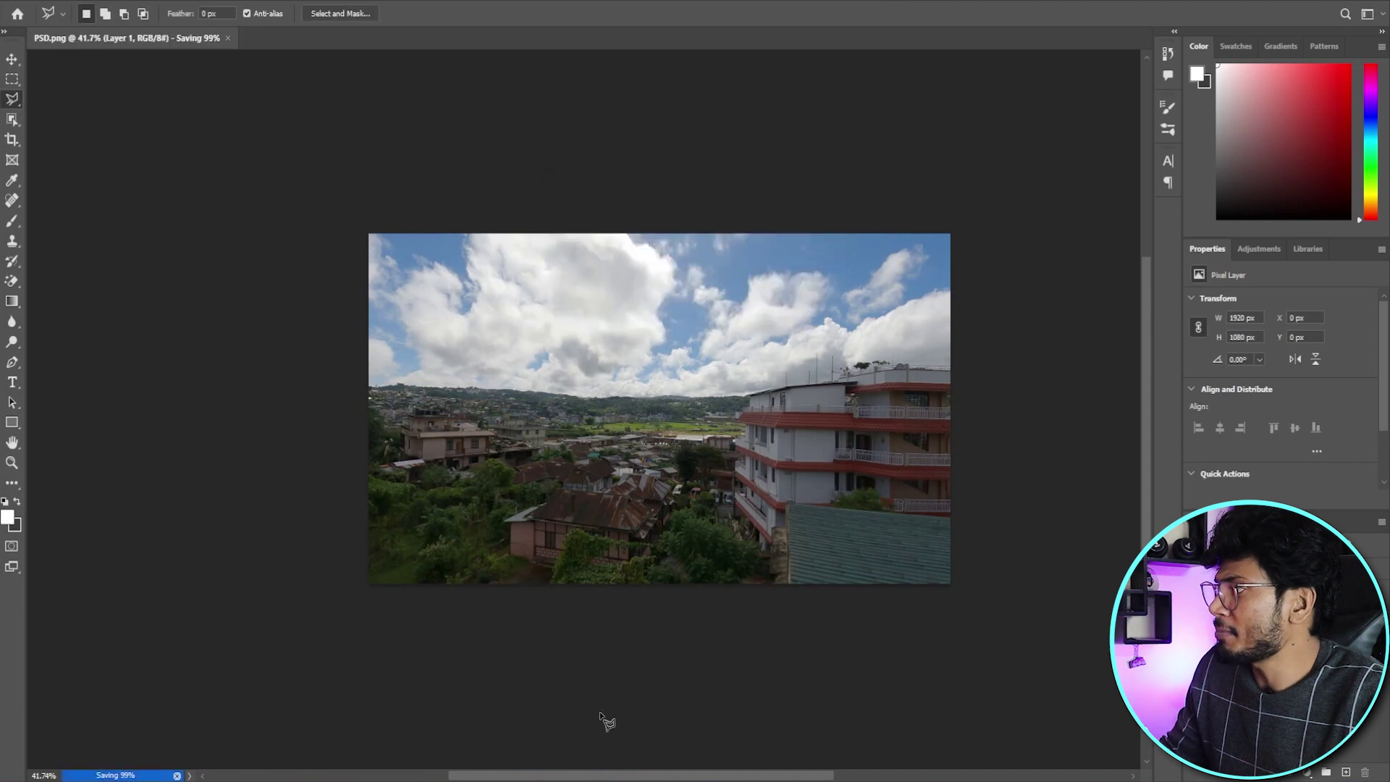
- Switch to Premiere Pro and import PSD.psd from the Dynamic link folder with its layers imported as Merge All Layers
click(684, 717)
click(15, 493)
click(437, 303)
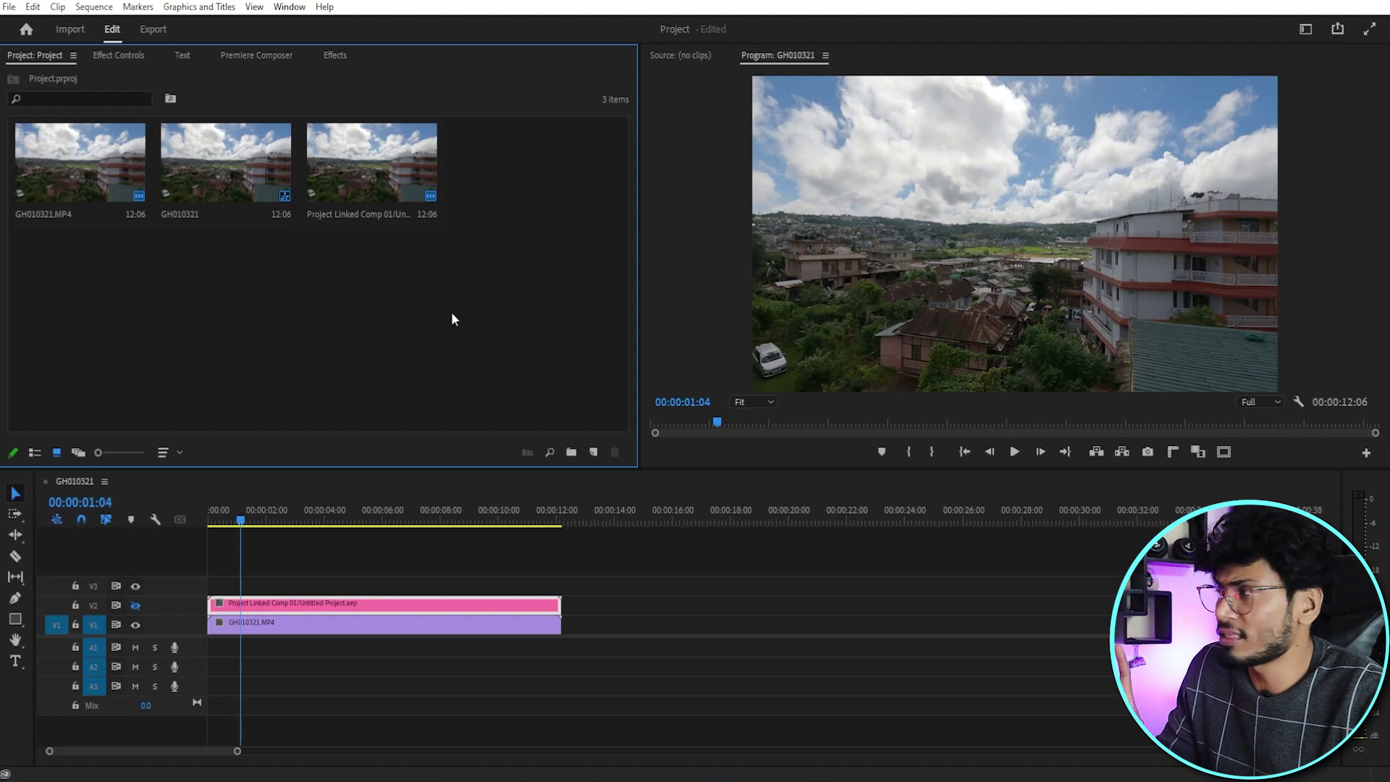
double_click(452, 314)
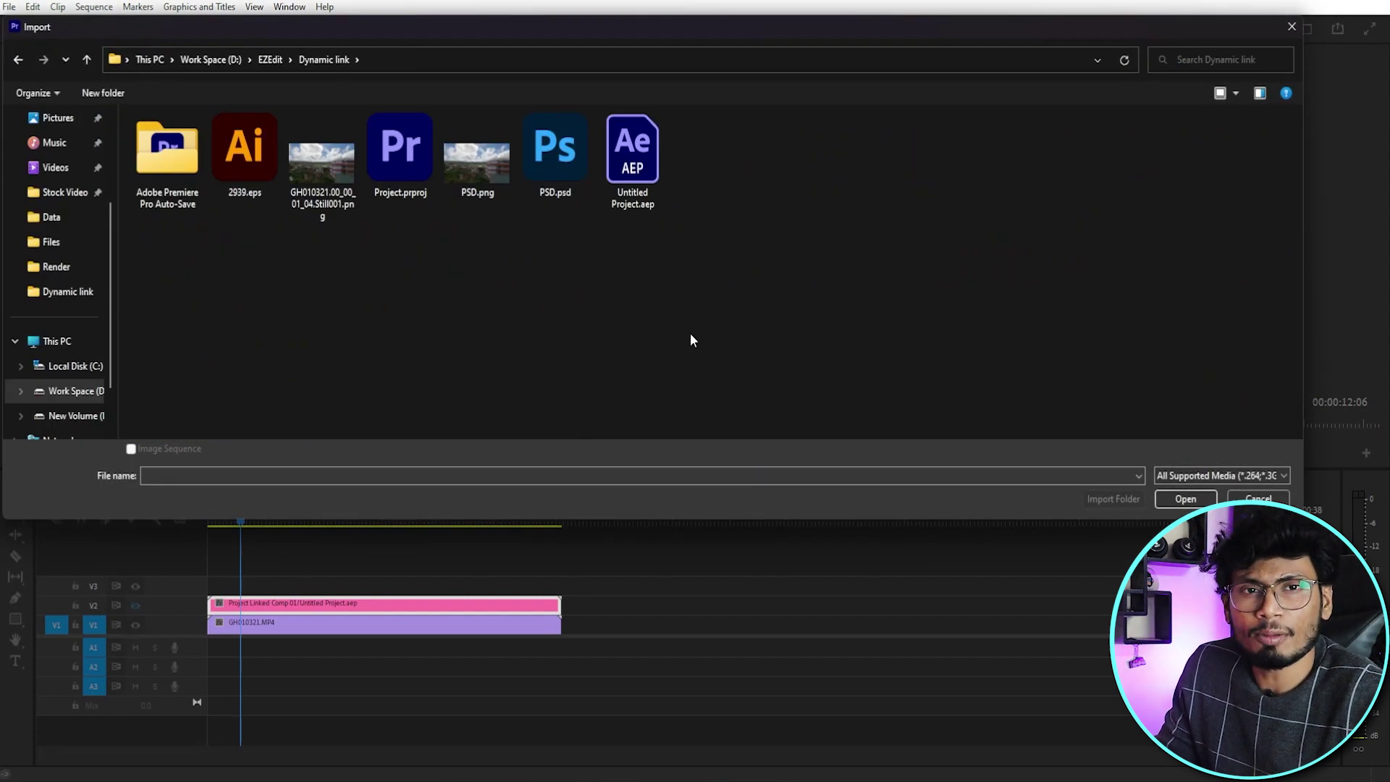
click(563, 161)
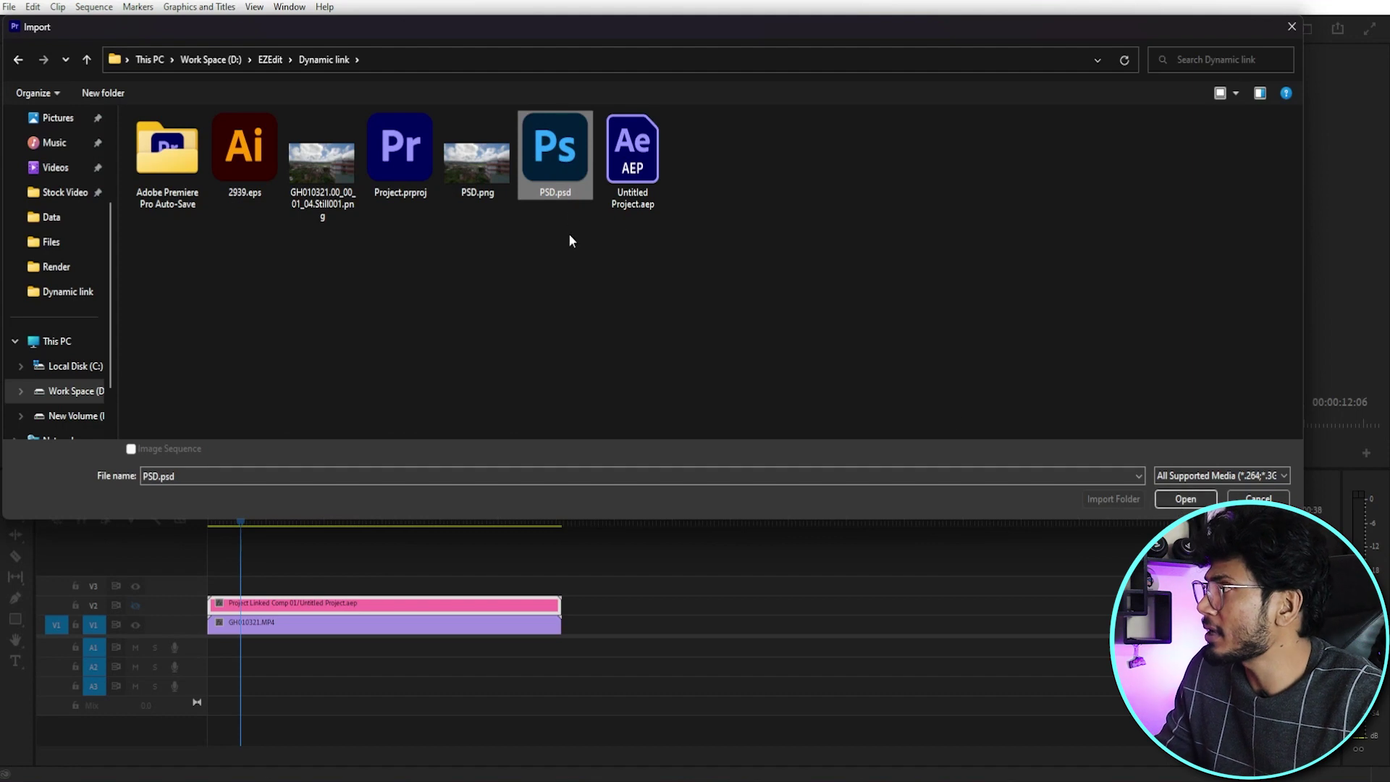
double_click(558, 158)
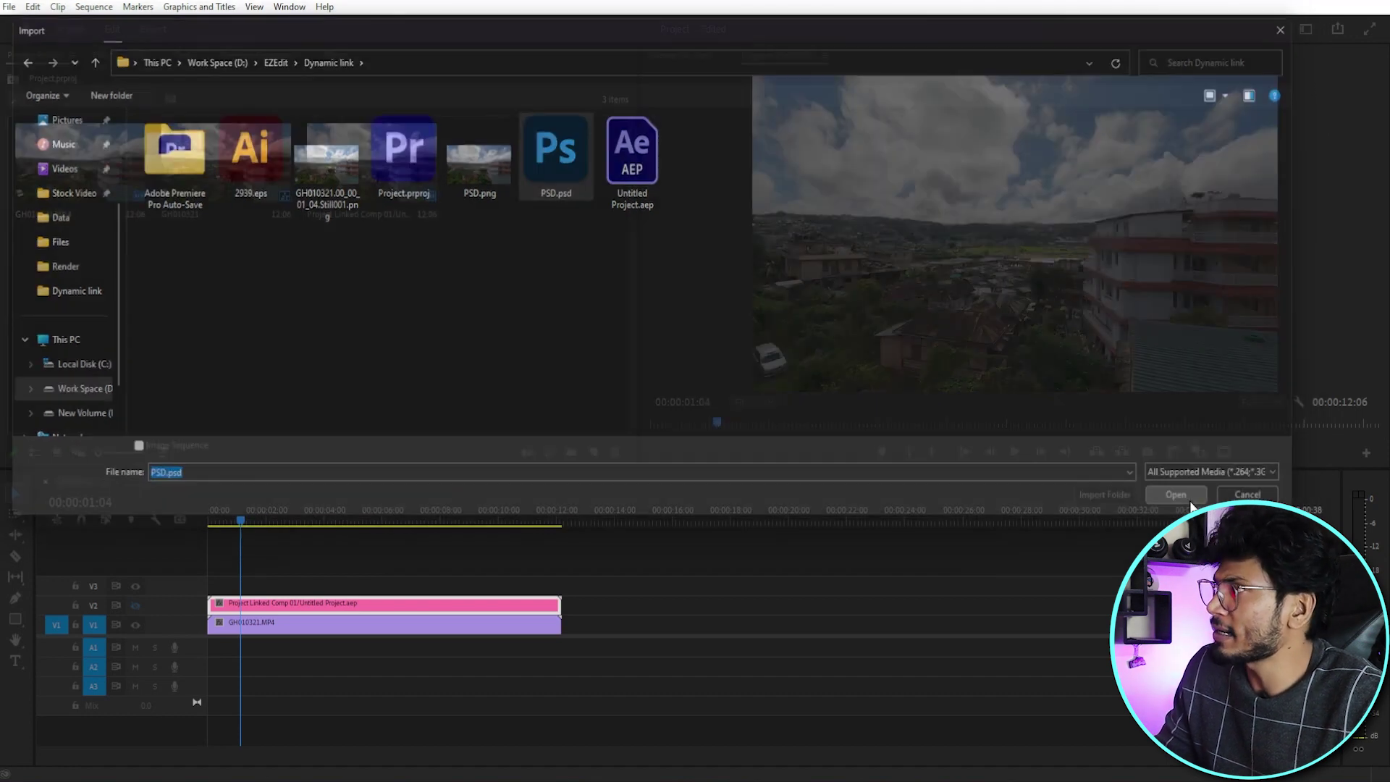
drag(617, 272, 661, 300)
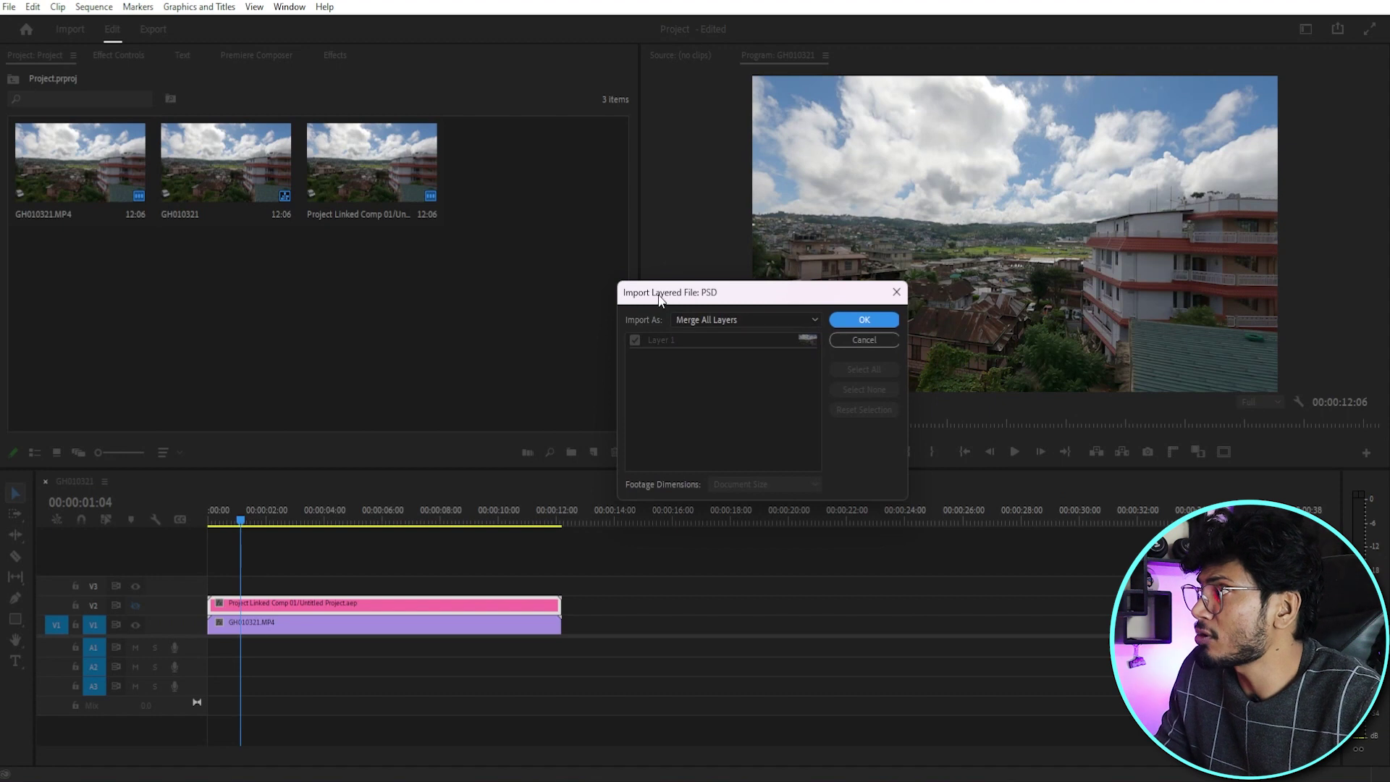
click(733, 322)
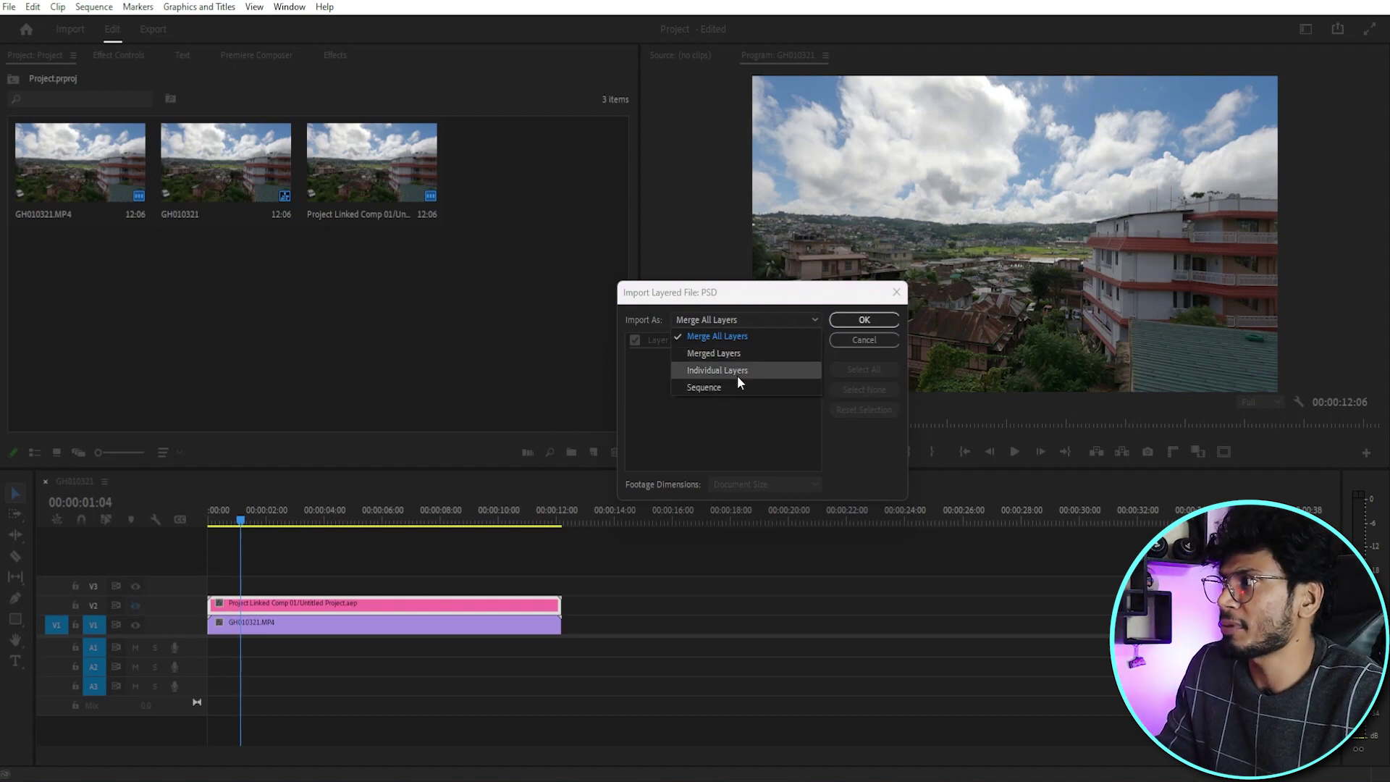
click(750, 336)
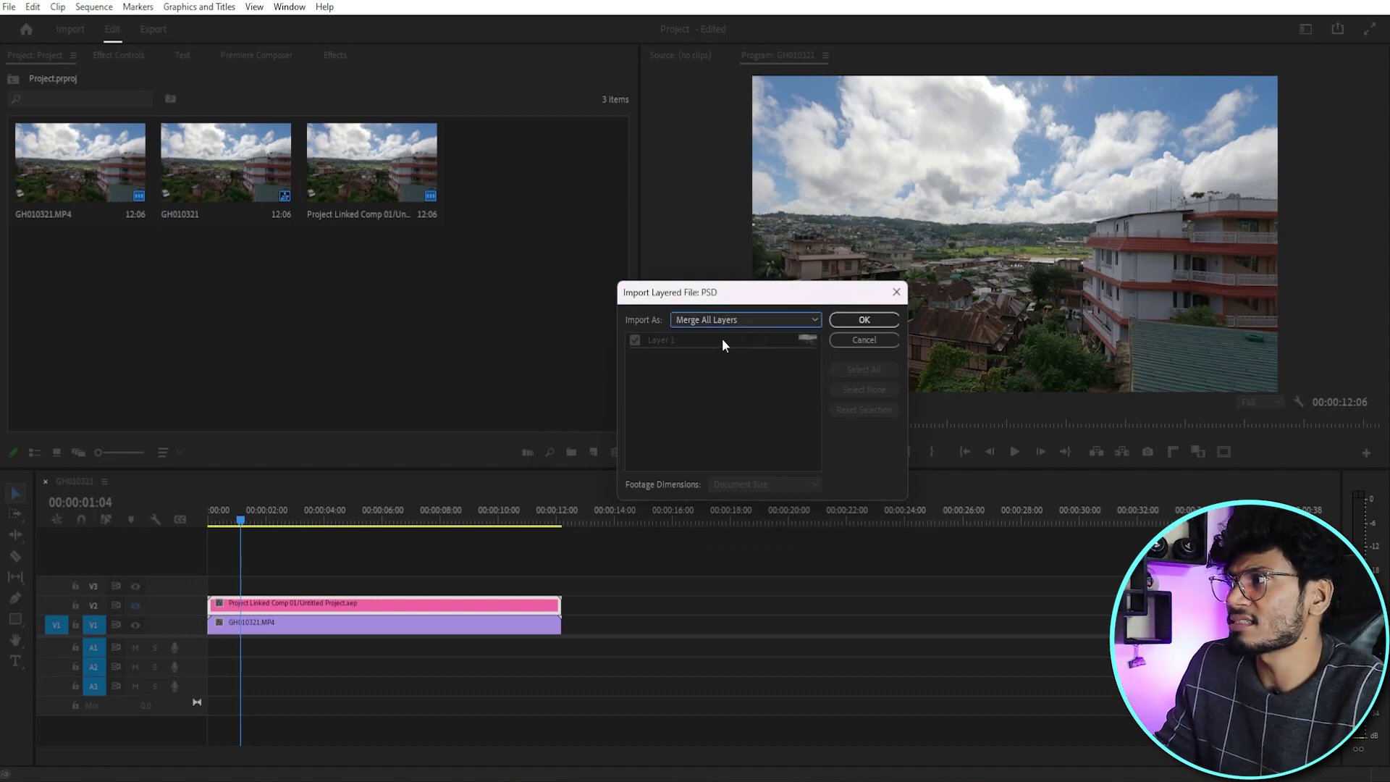
click(865, 320)
- Place PSD.psd on track V3 above the linked comp, extend it to the full footage length and play the sequence
click(526, 241)
click(553, 178)
drag(553, 178, 560, 583)
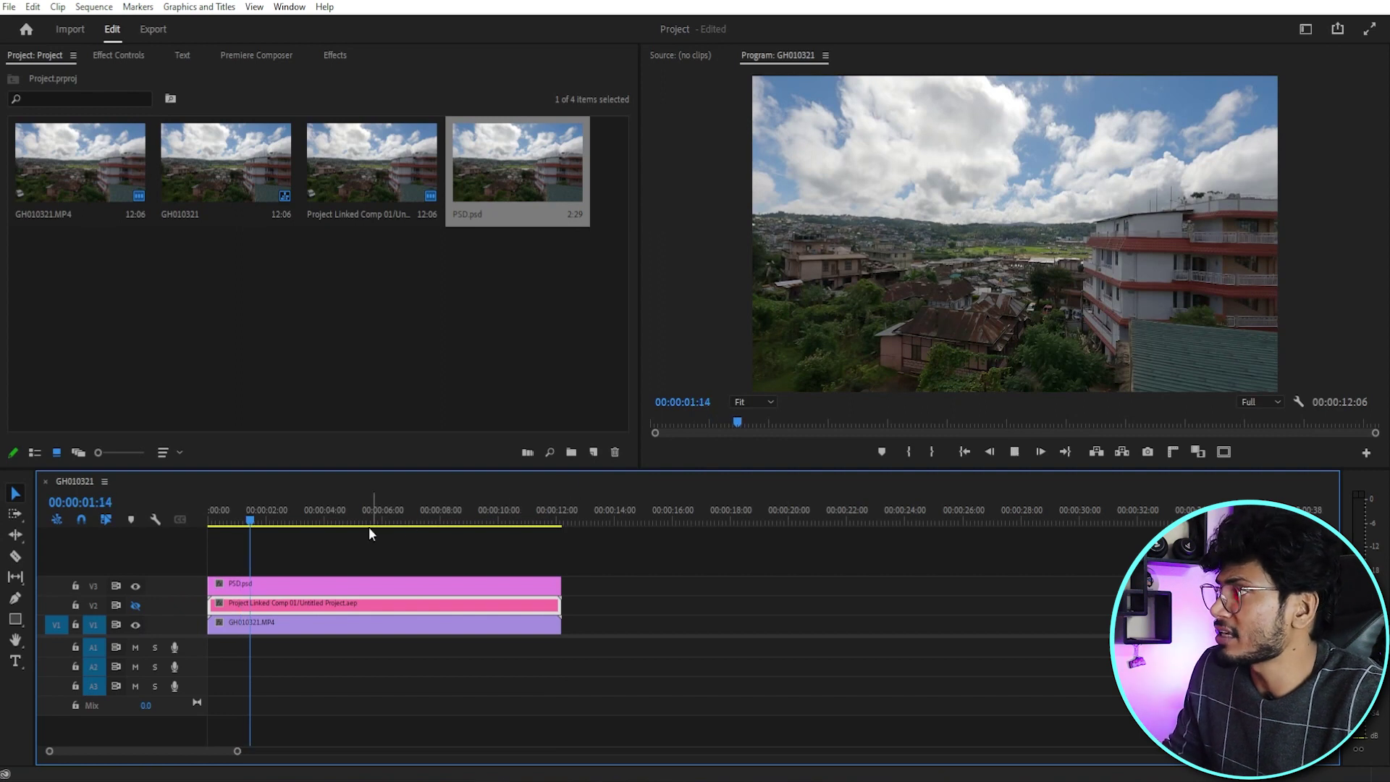
key(space)
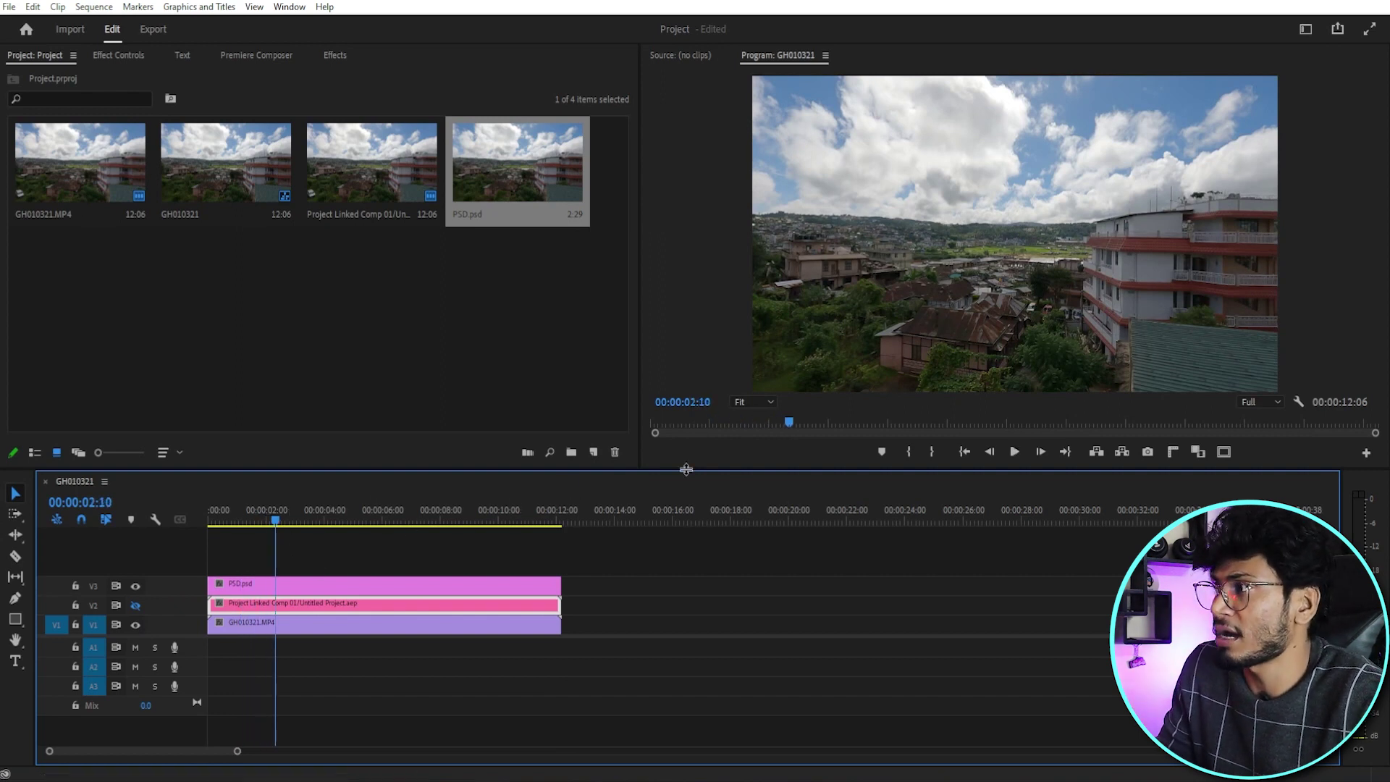
- Draw a closed free-form opacity mask on the PSD.psd clip around the lower foreground and the corrugated roof
click(336, 585)
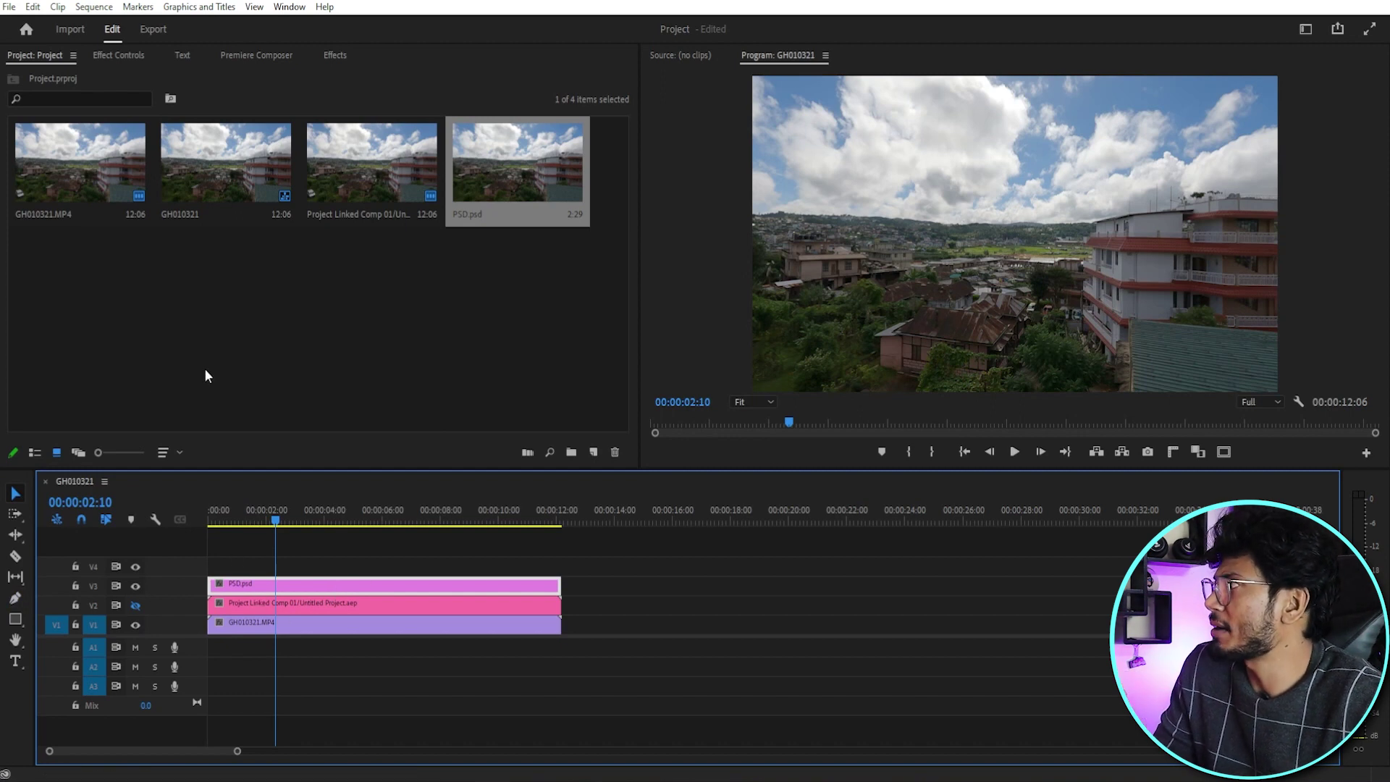
click(119, 56)
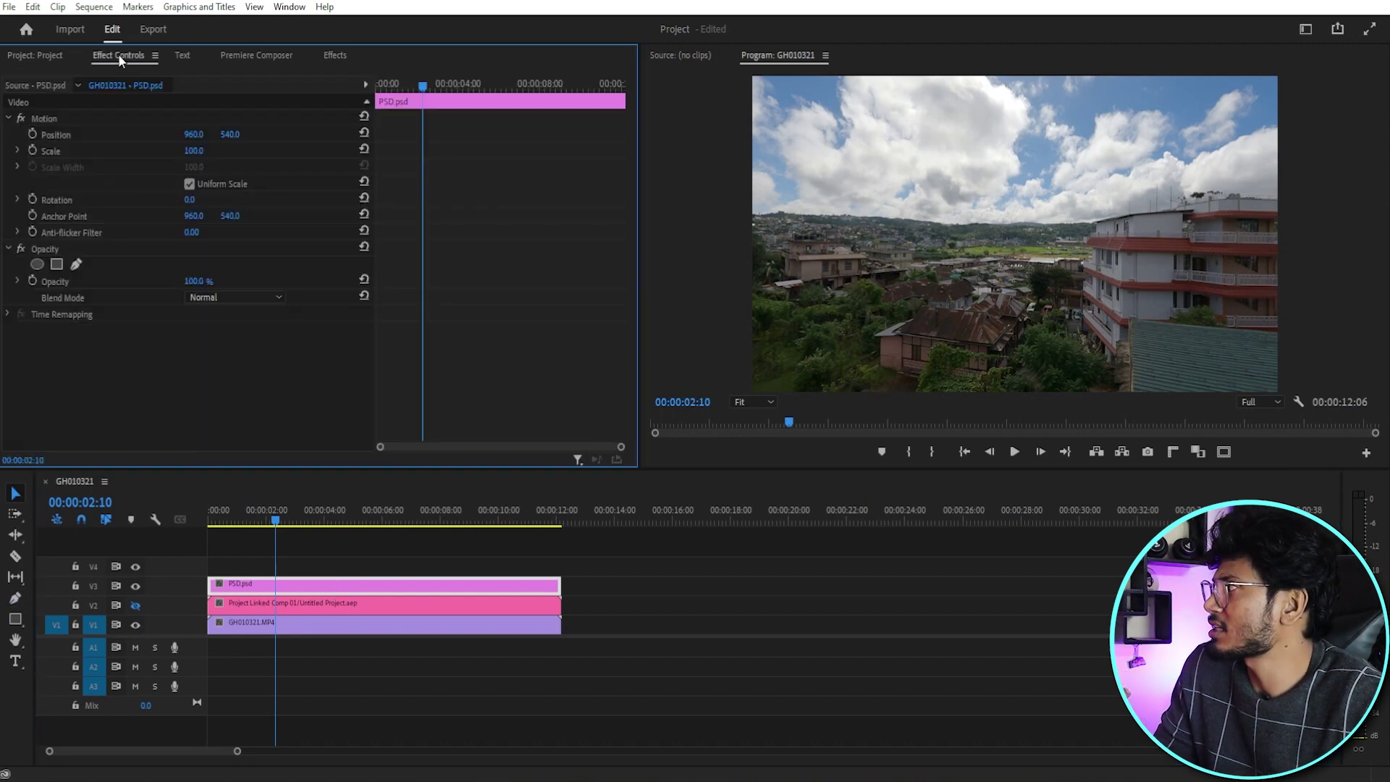
click(77, 263)
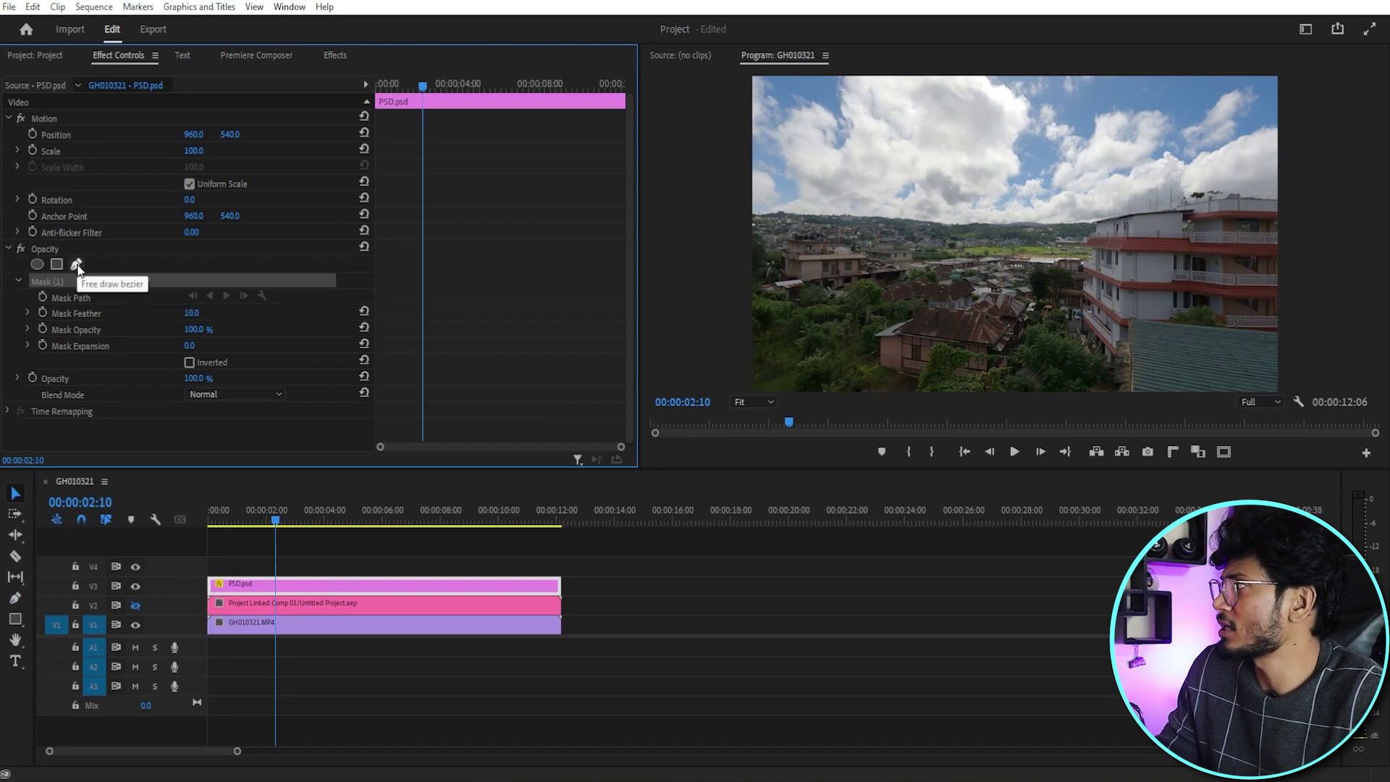
click(1280, 335)
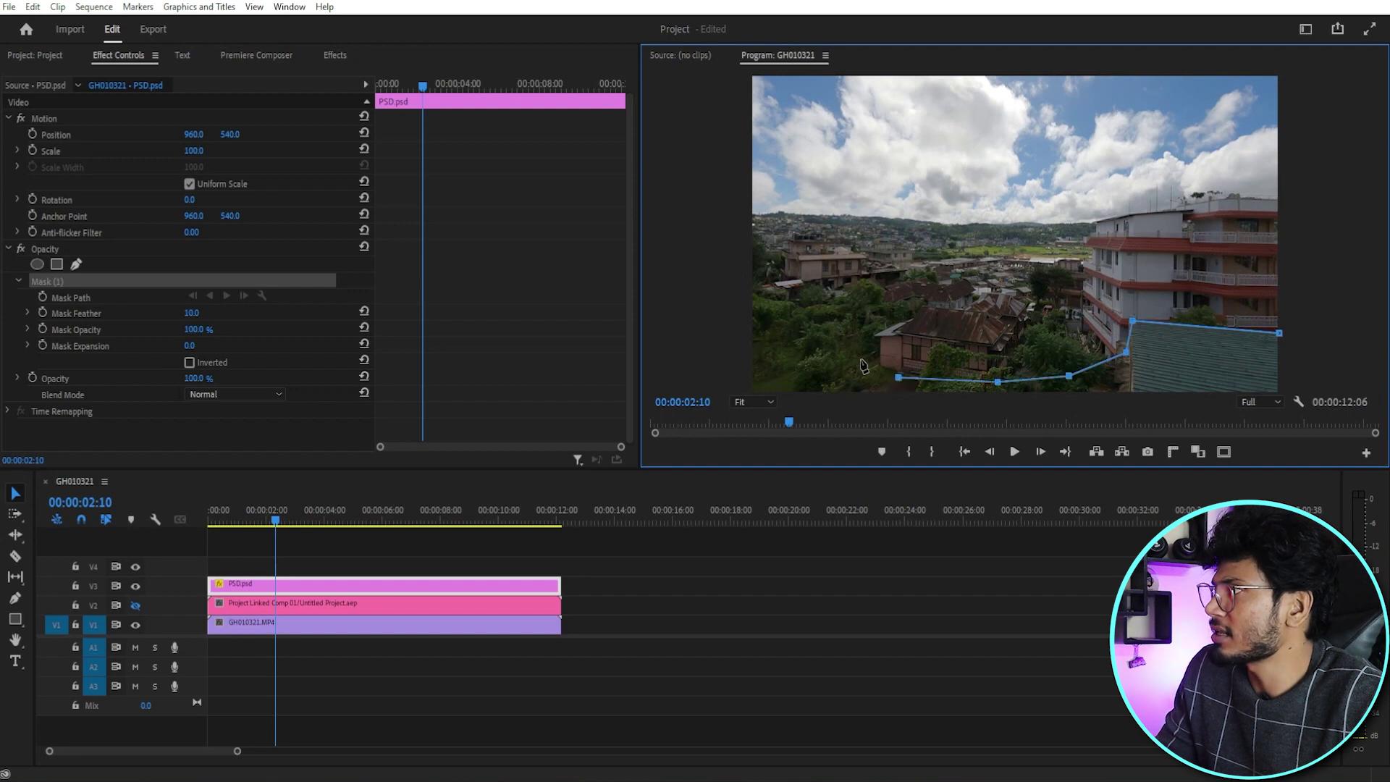
click(738, 388)
click(1102, 390)
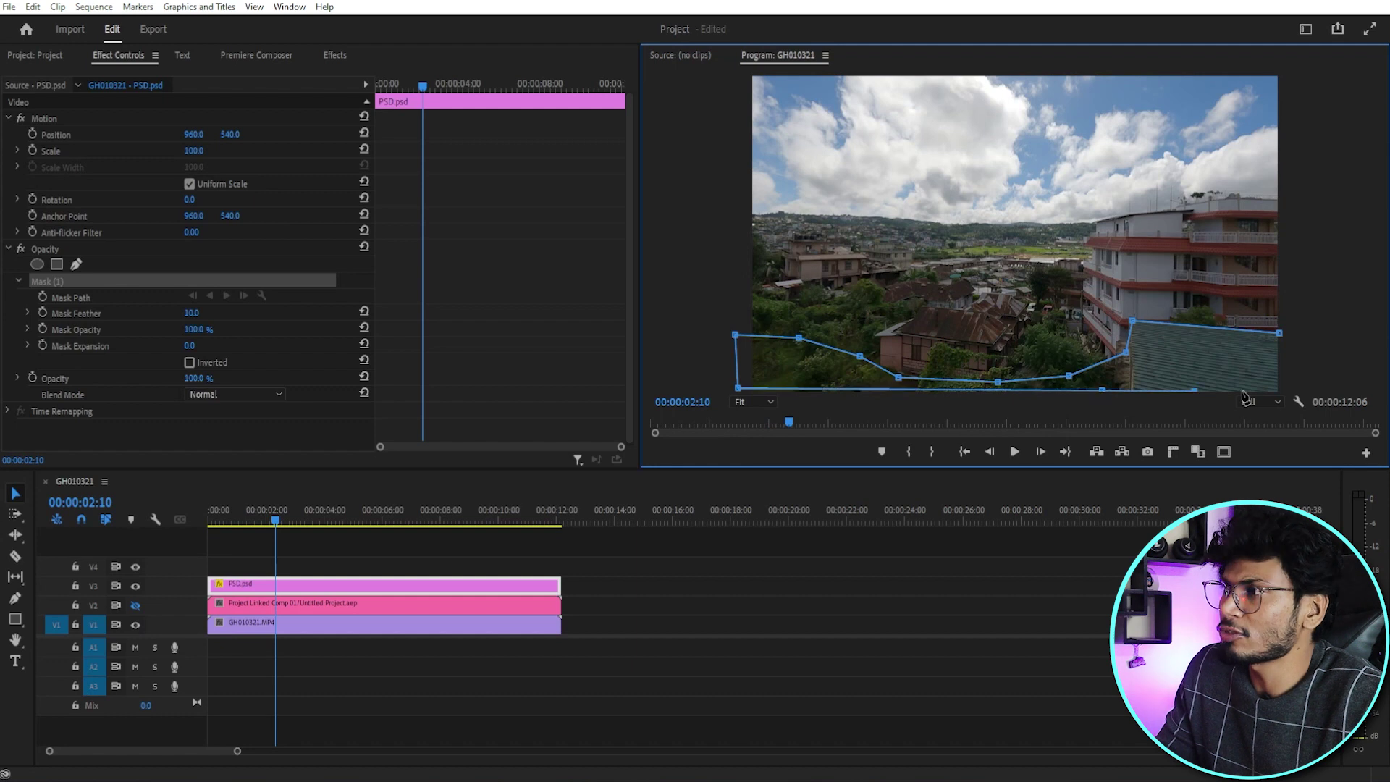
click(1280, 335)
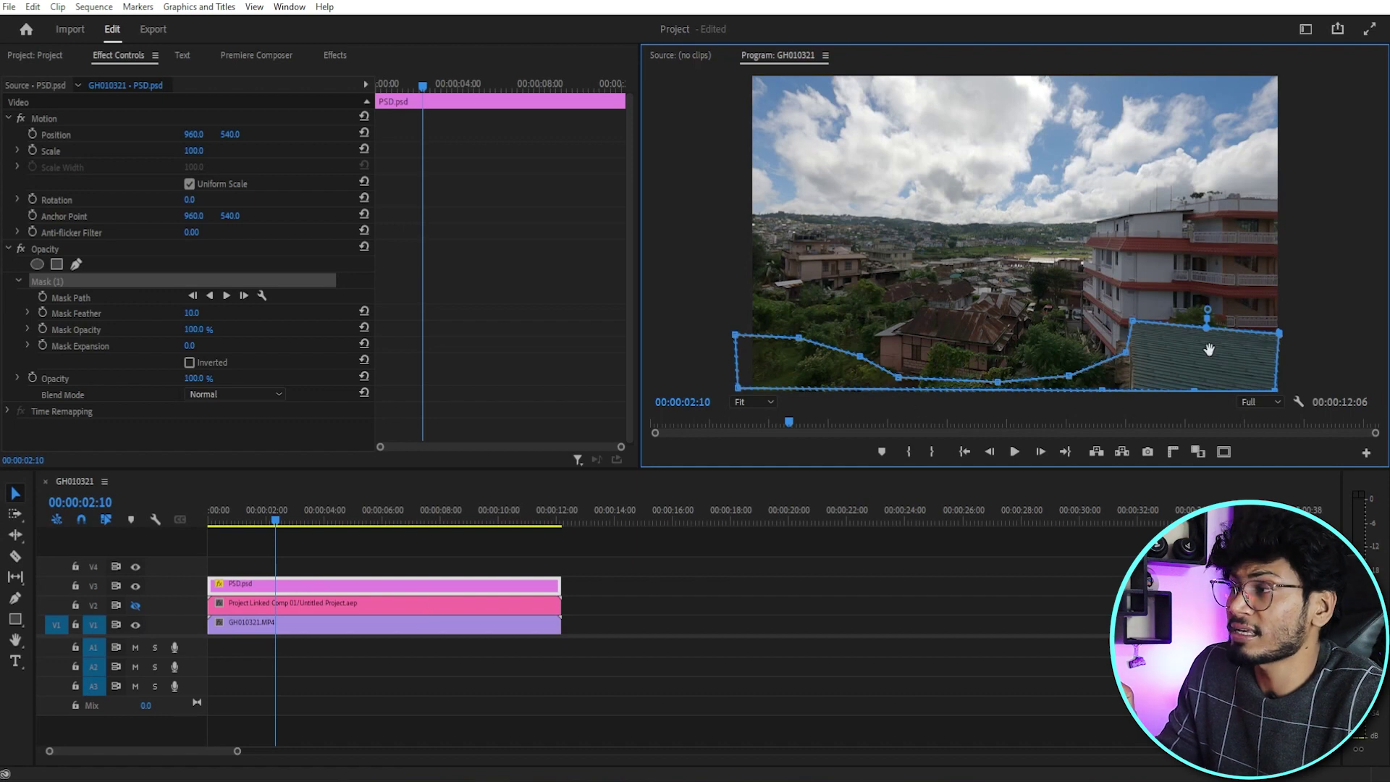
- Play the sequence from the start to review the masked retouch over the moving footage
click(294, 627)
key(Home)
key(space)
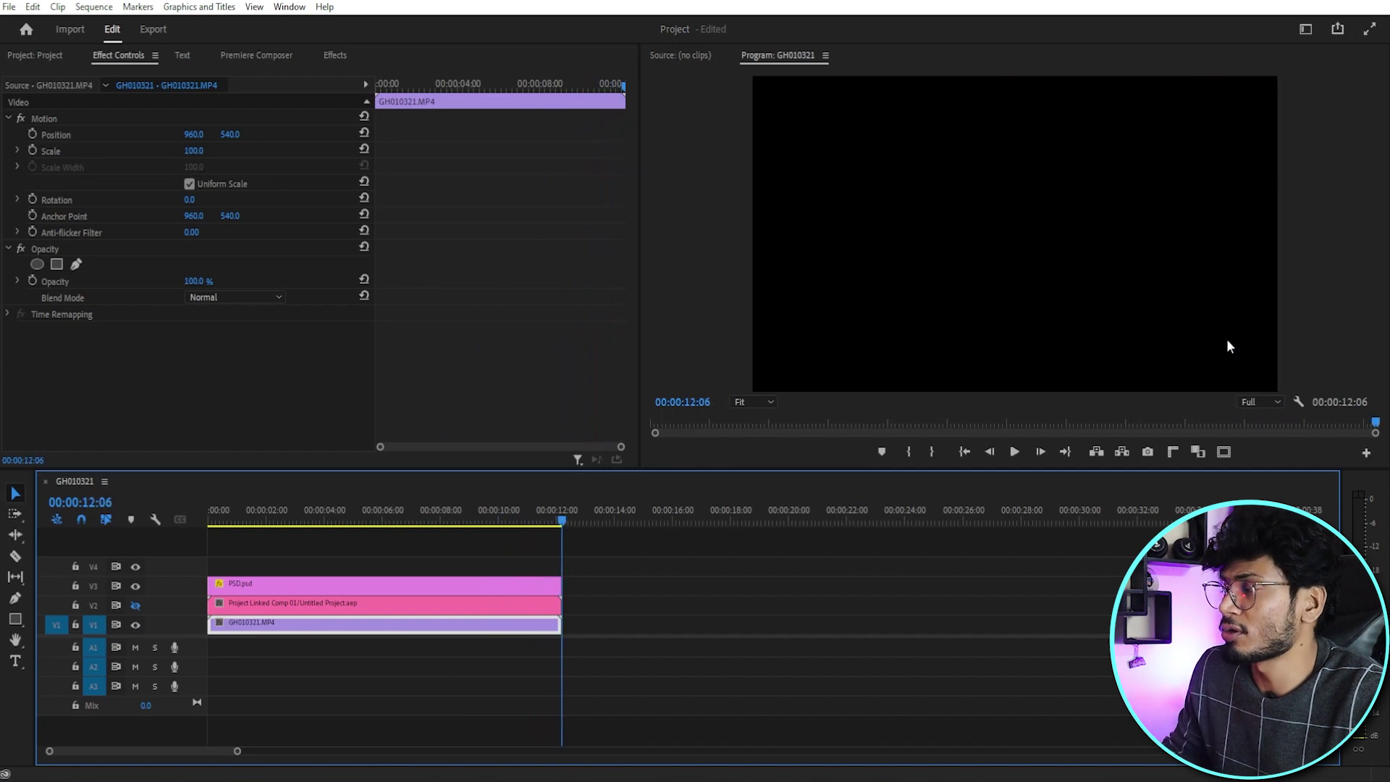
click(304, 515)
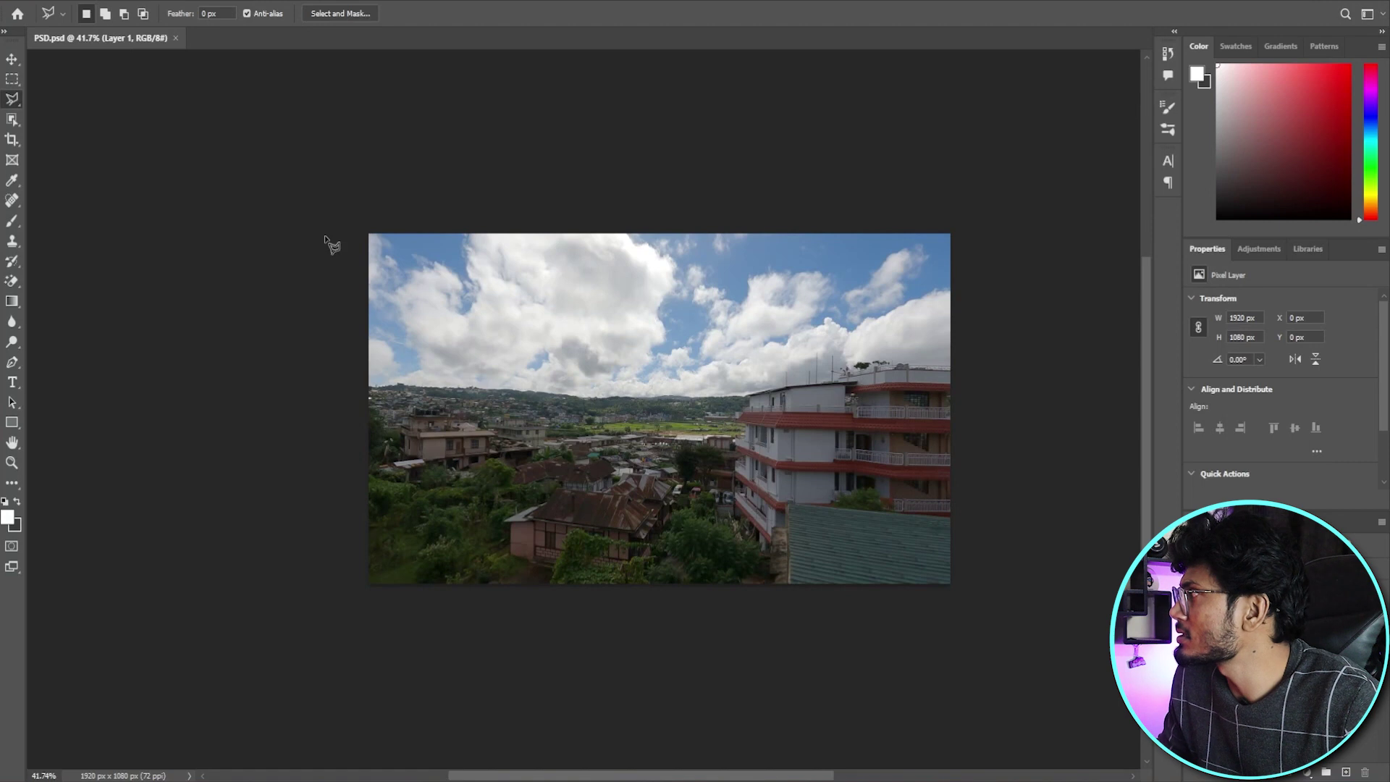
- In Photoshop, add a LOREM IPSUM text layer to PSD.psd over the corrugated roof and shift it slightly right
click(12, 381)
click(843, 554)
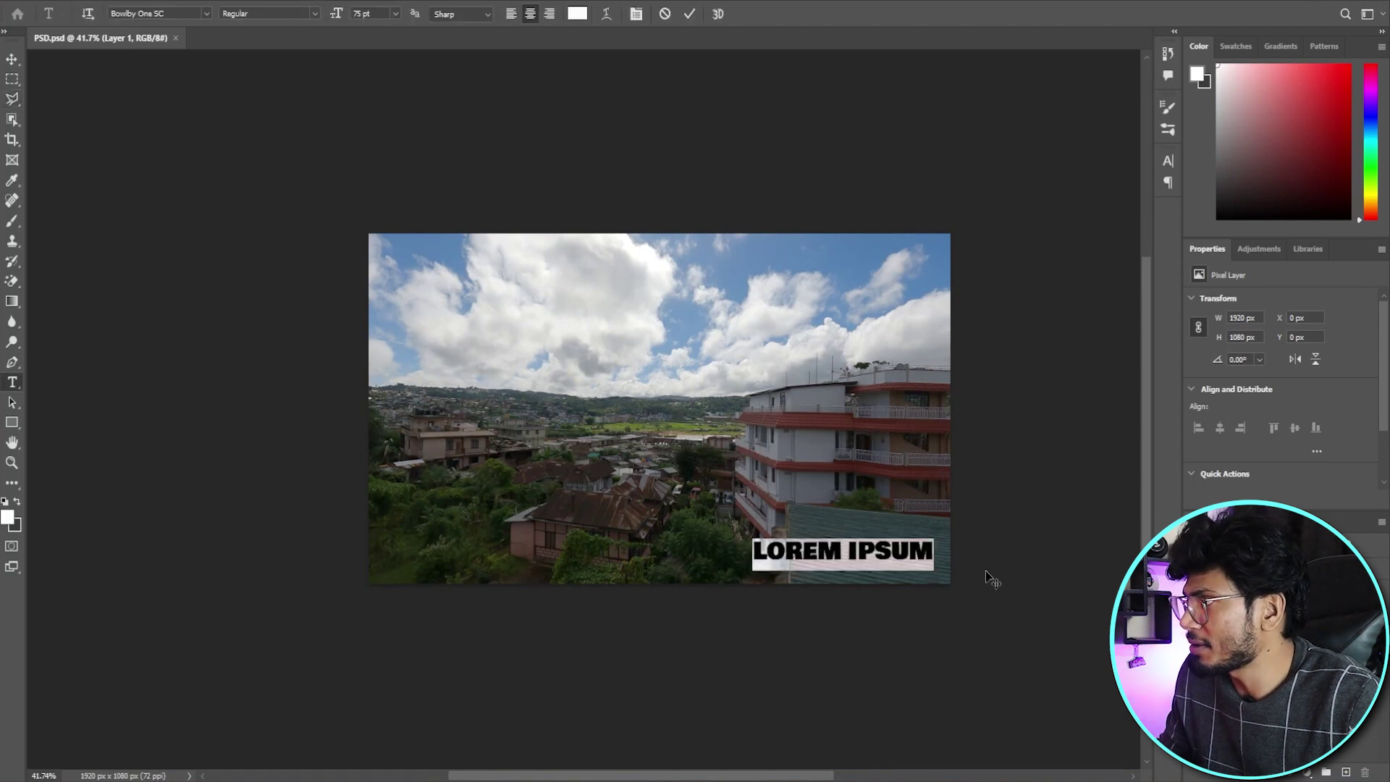
click(13, 61)
drag(825, 546, 873, 551)
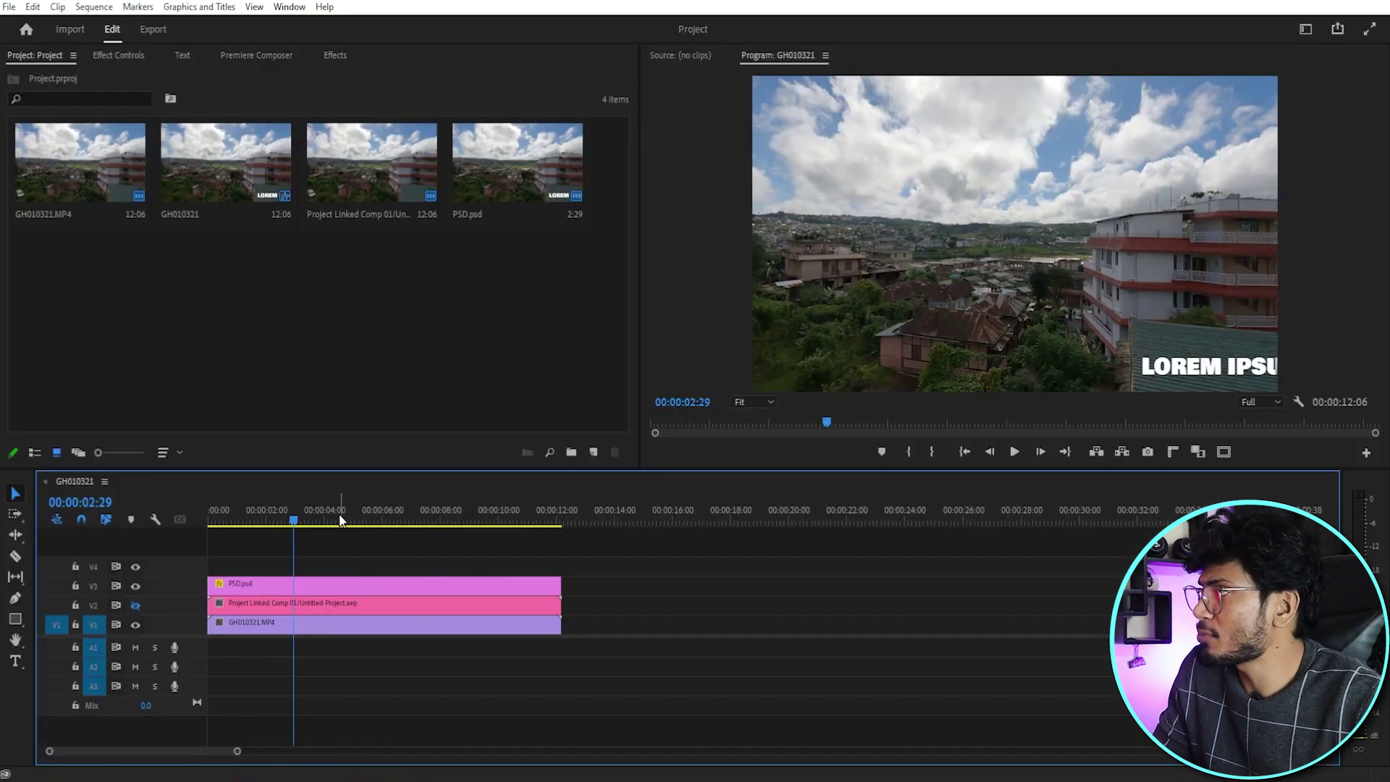
- In Premiere Pro, check the updated PSD.psd in the project and on the timeline at 00:00:06:22
click(401, 519)
click(509, 276)
click(525, 187)
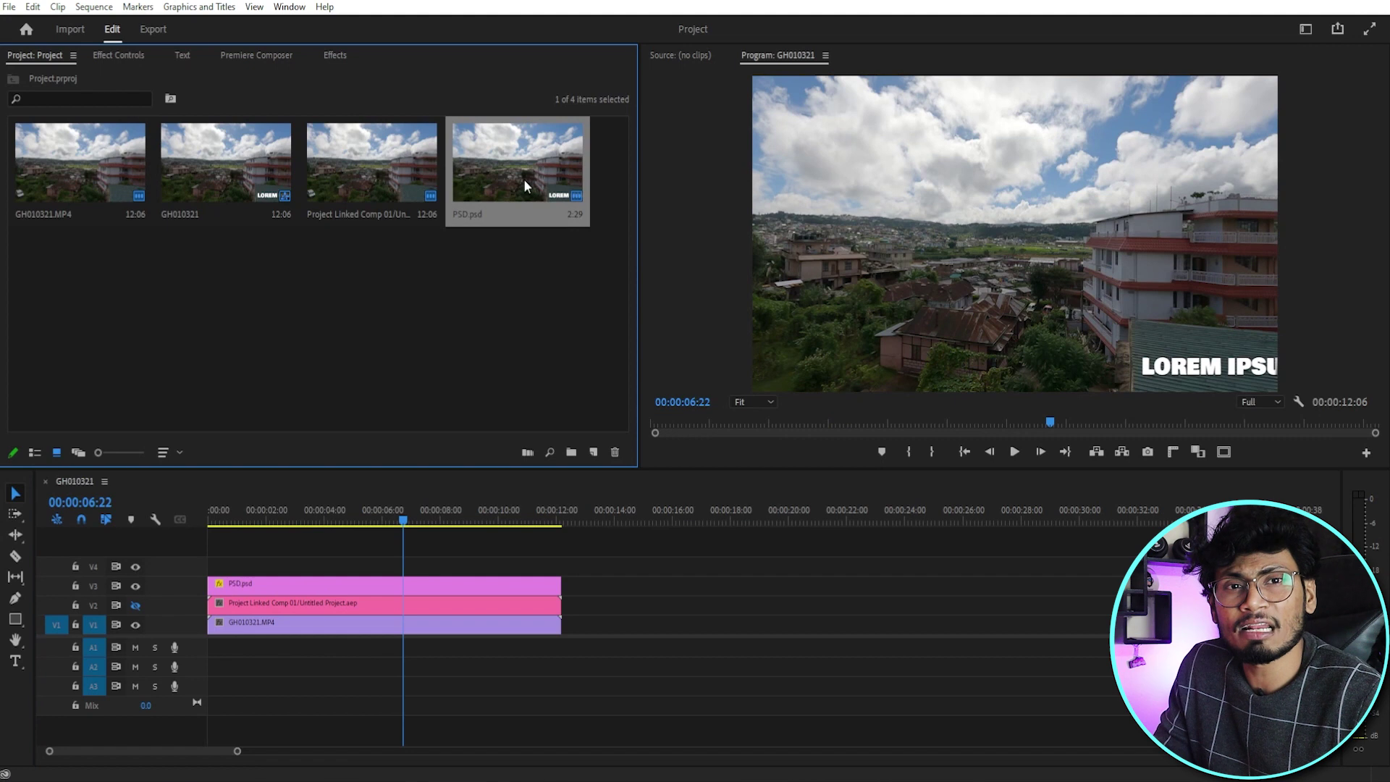
click(298, 590)
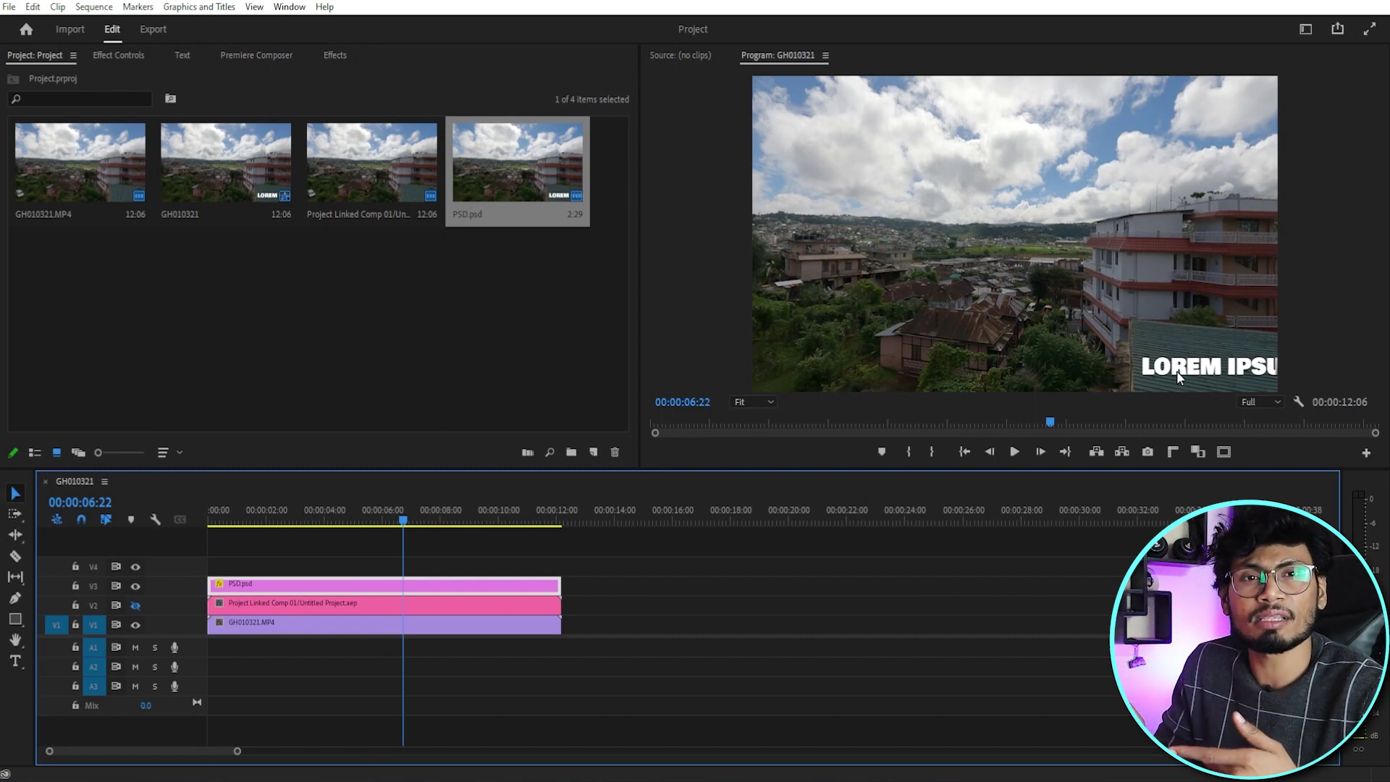
- Import the Illustrator artwork 2939.eps from the Dynamic link folder into the project
double_click(483, 319)
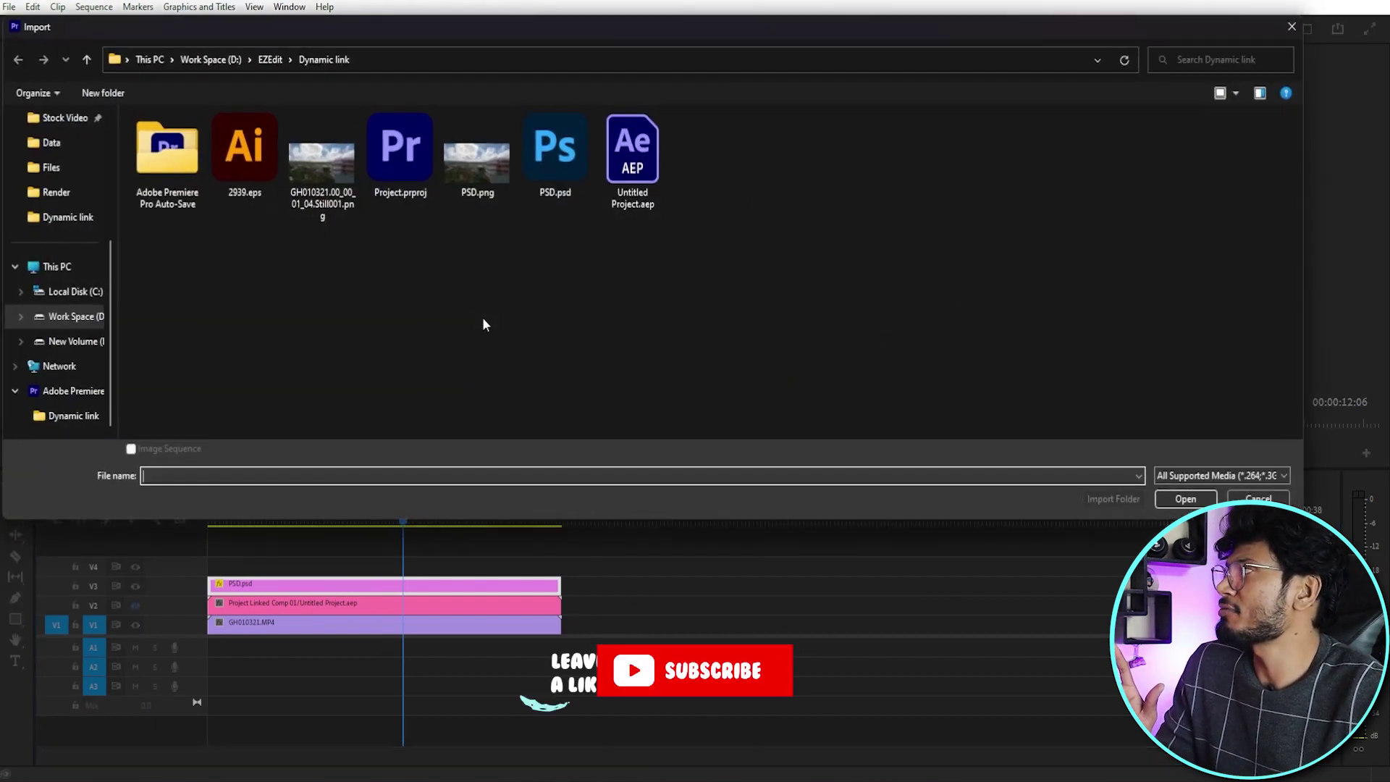
click(257, 157)
click(1185, 499)
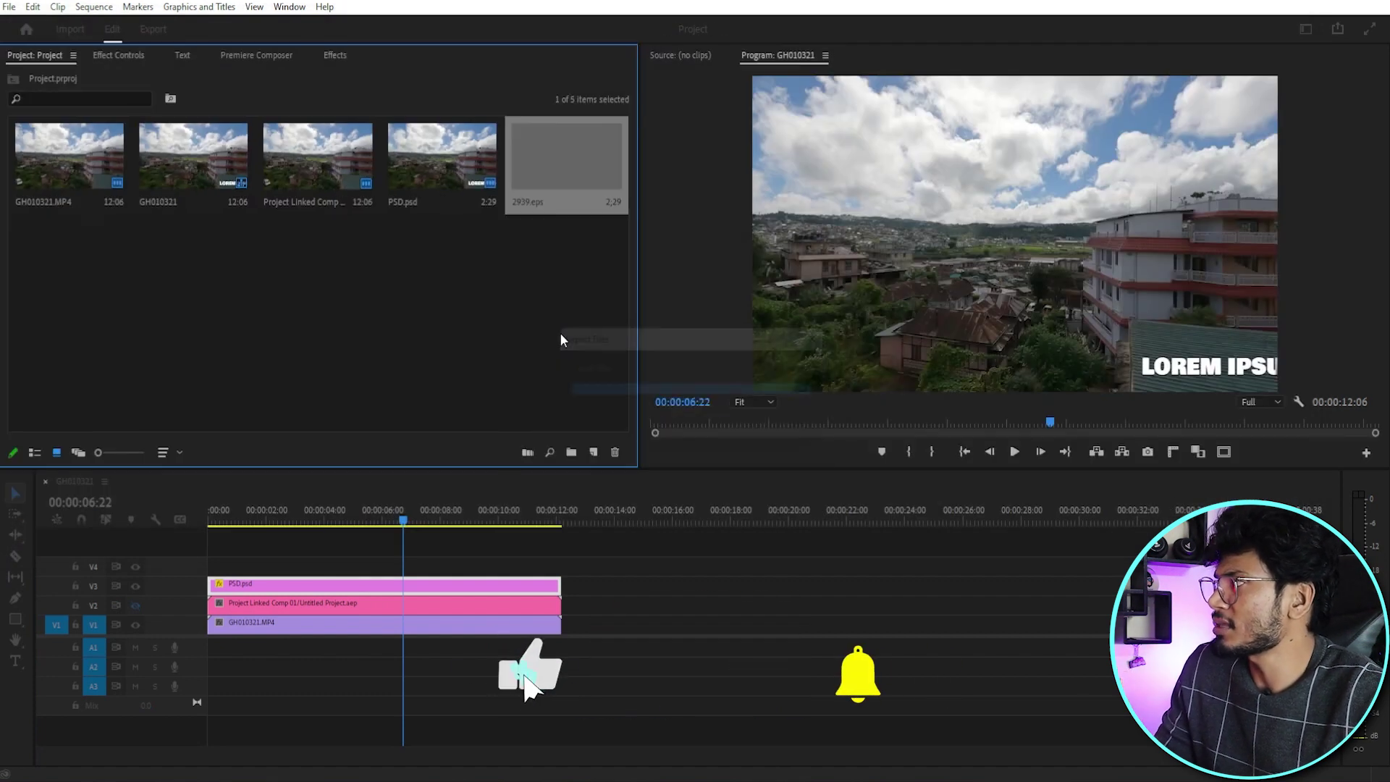
- Place 2939.eps on track V4, stretched across the full length of the footage, and hide that track
drag(543, 275, 497, 565)
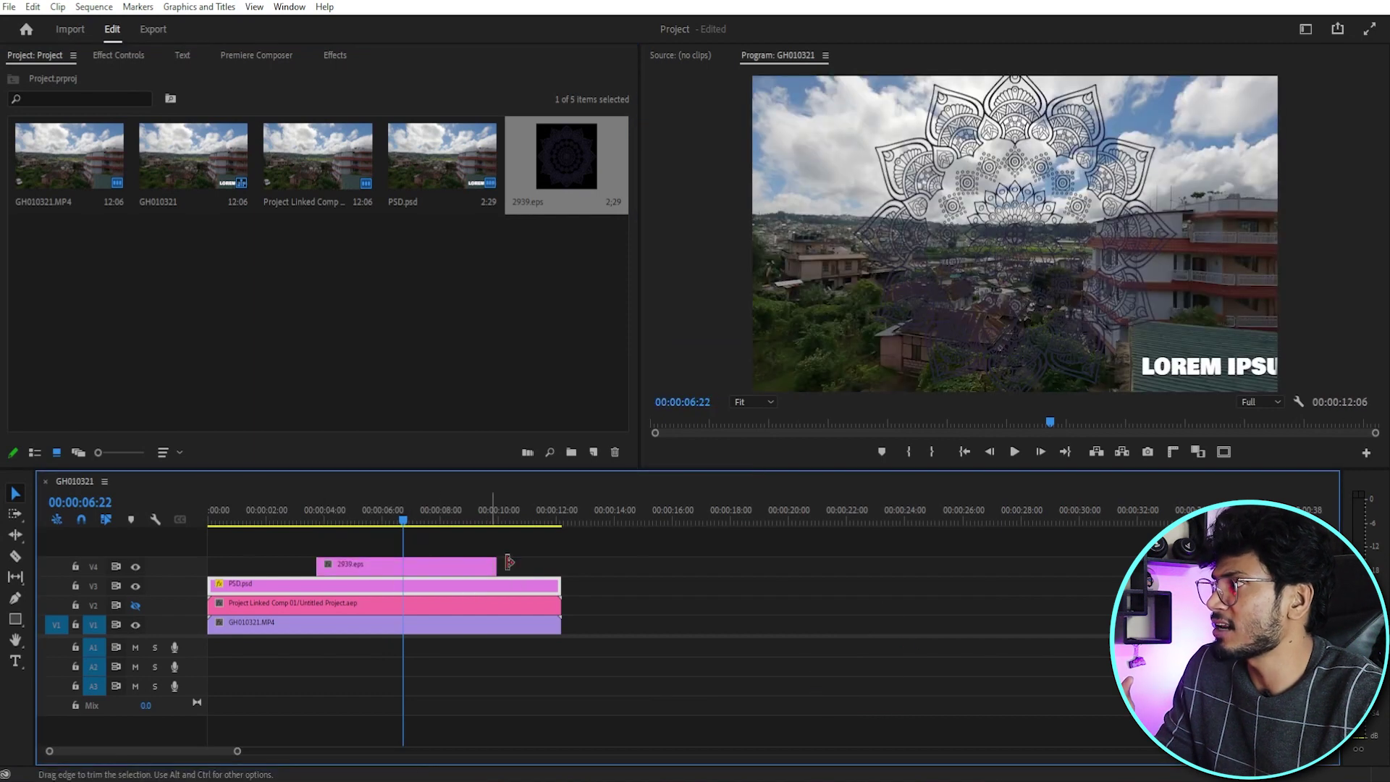
drag(320, 566, 209, 566)
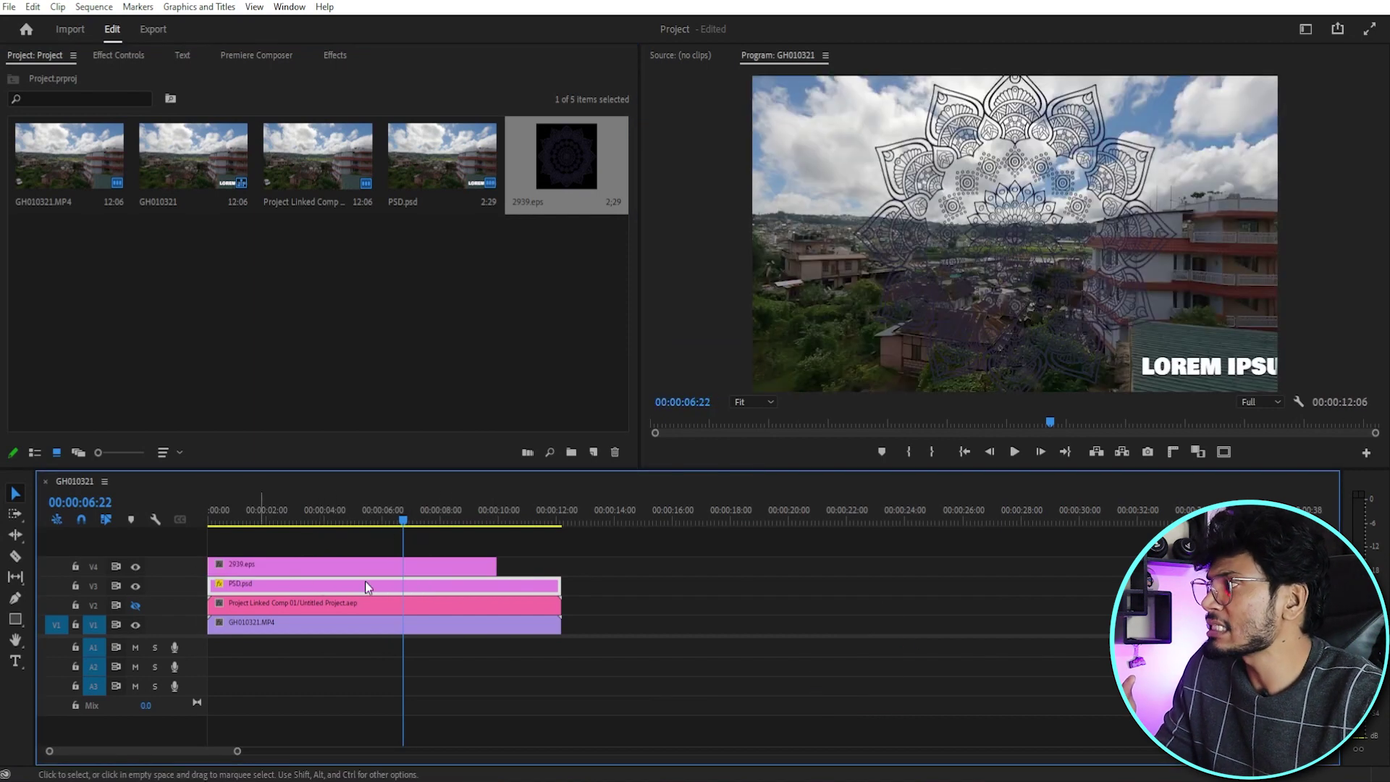
drag(497, 566, 561, 567)
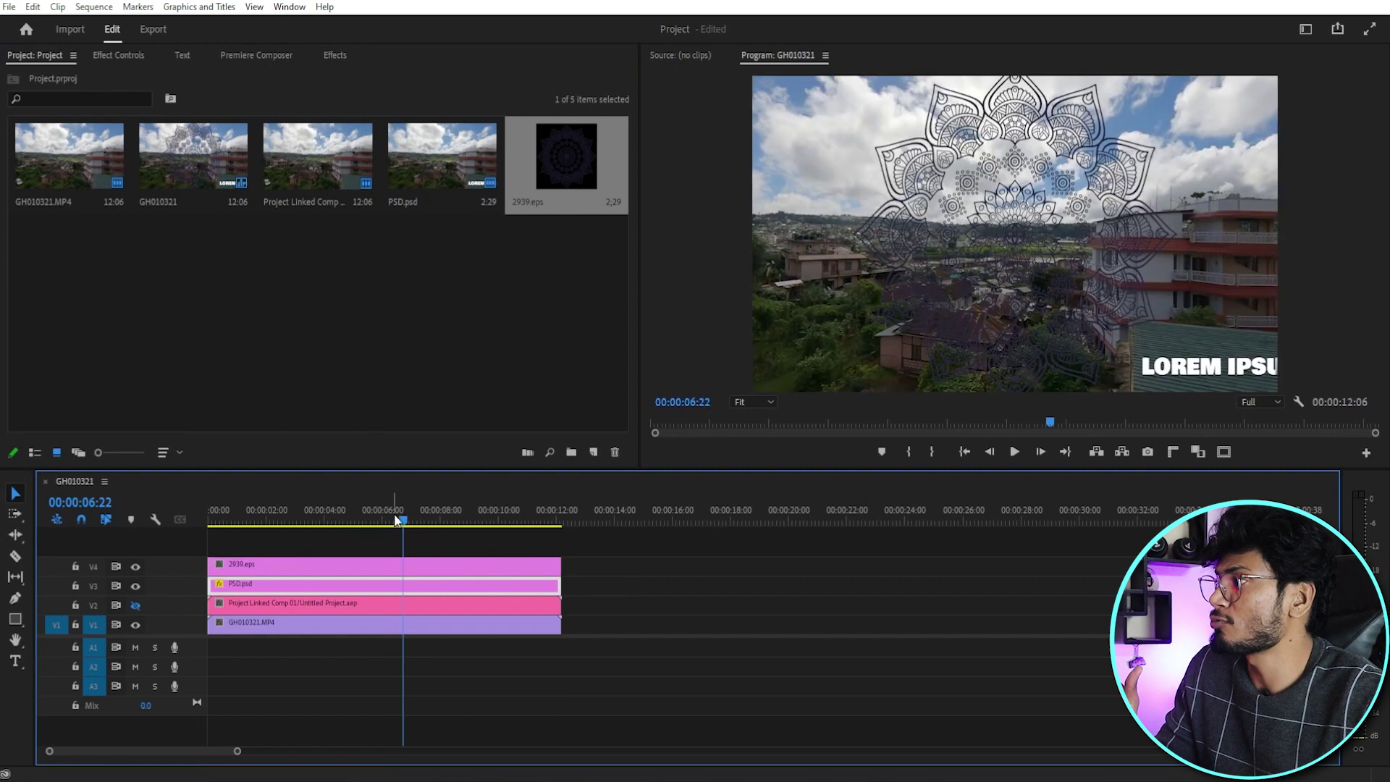
click(384, 514)
click(525, 226)
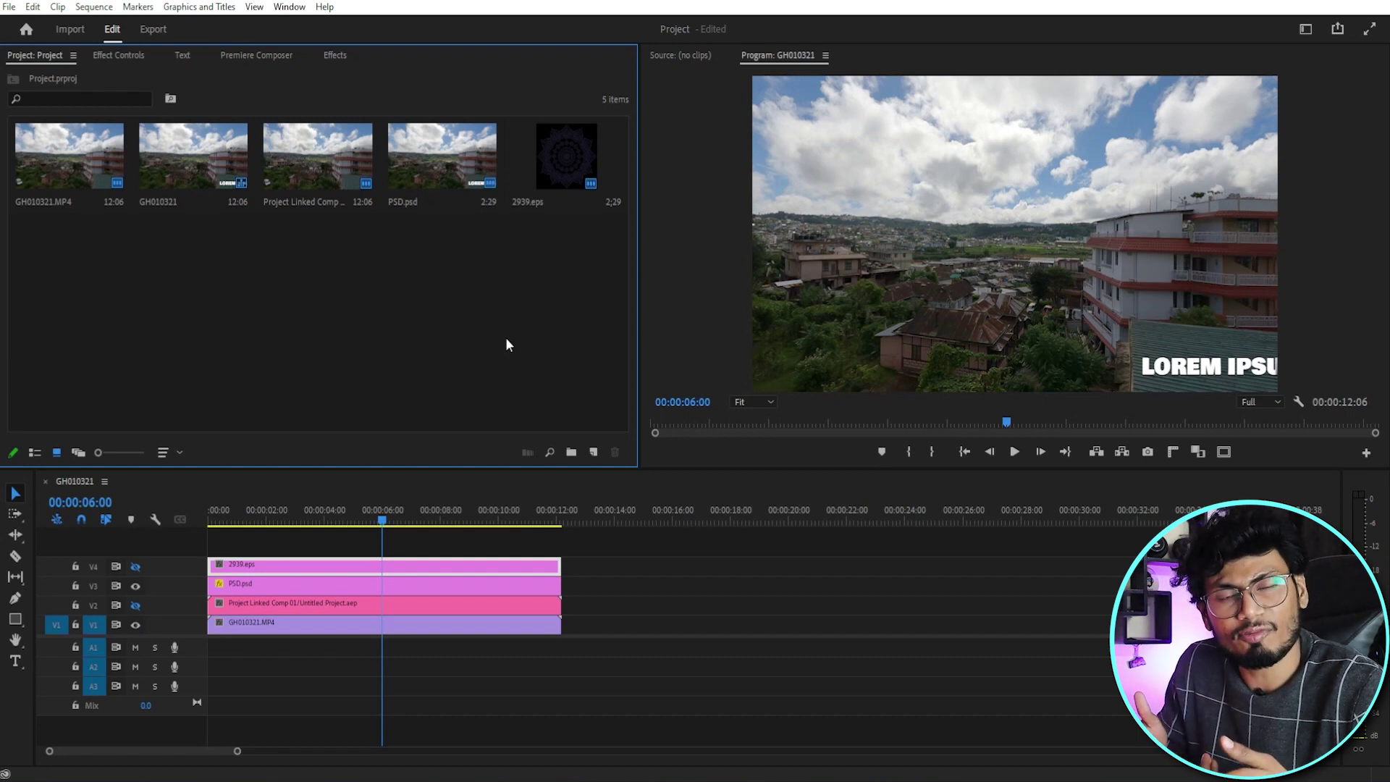
- Import Project Linked Comp 01 from Untitled Project.aep and place it on track V4 after the existing clips, previewing it at 00:00:17:29
double_click(464, 318)
click(640, 167)
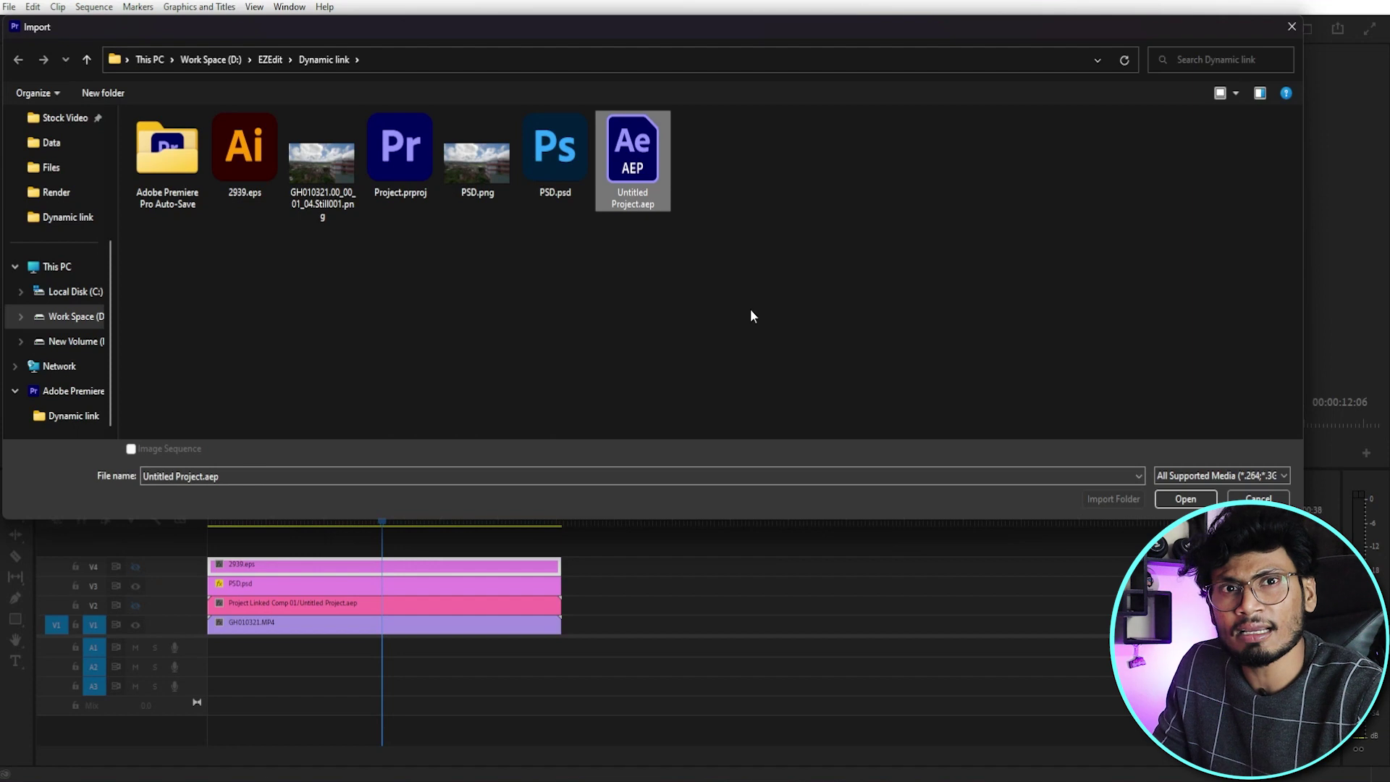
click(1164, 499)
drag(544, 91, 793, 167)
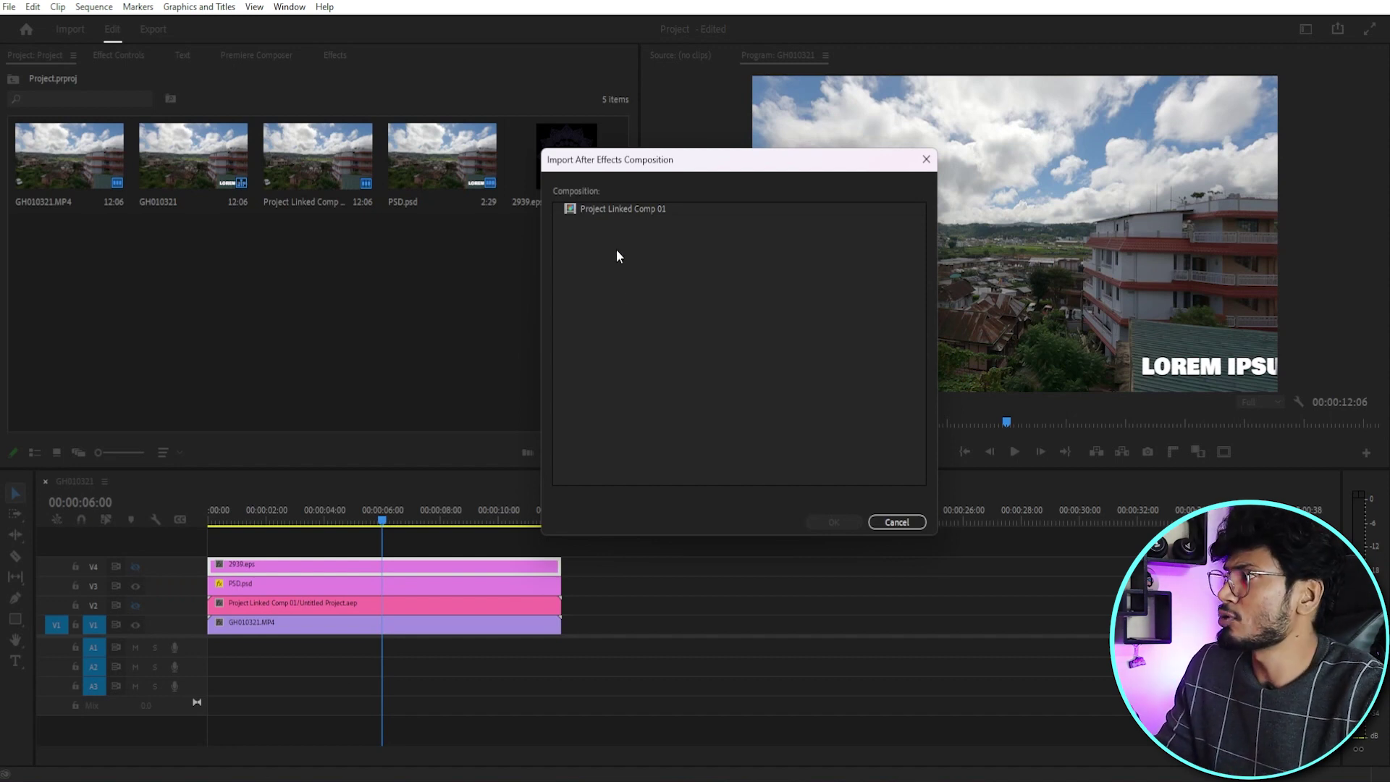
click(627, 210)
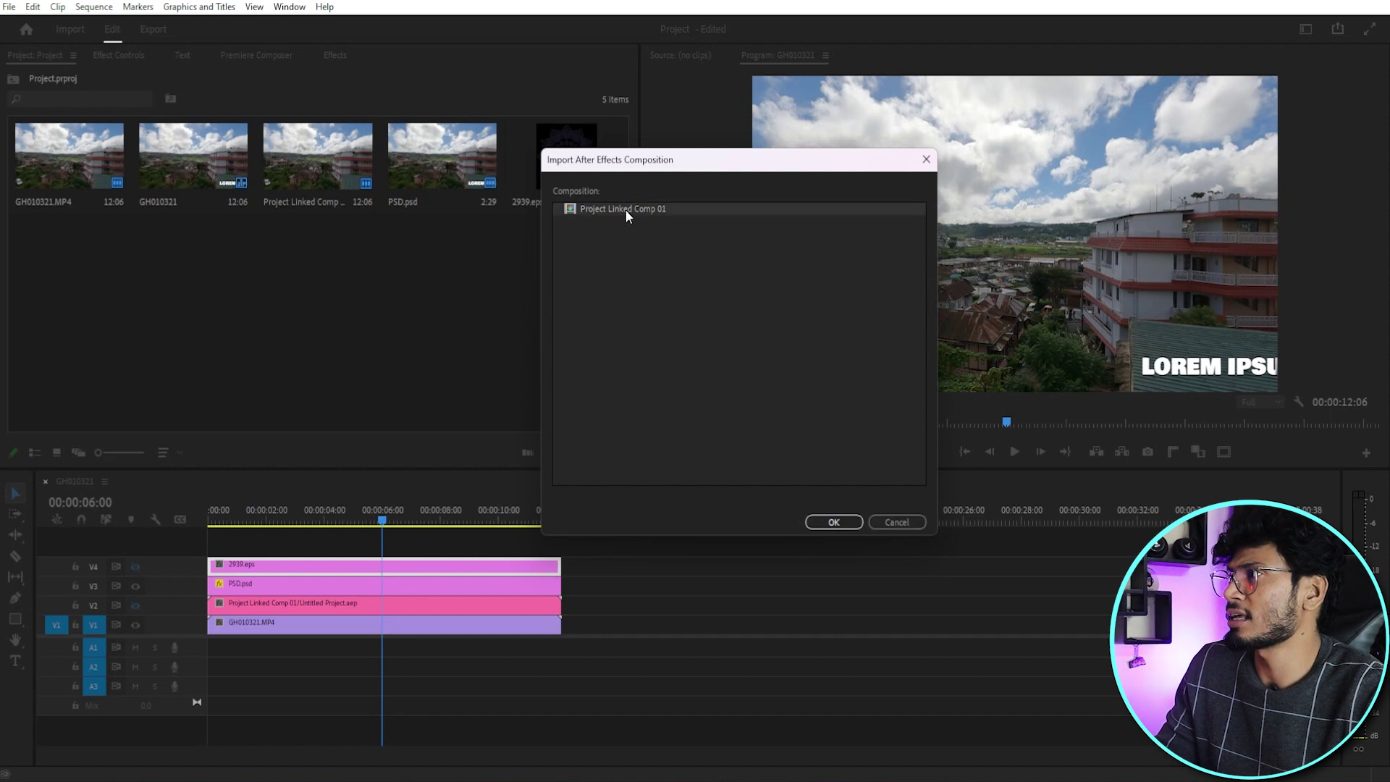
click(834, 522)
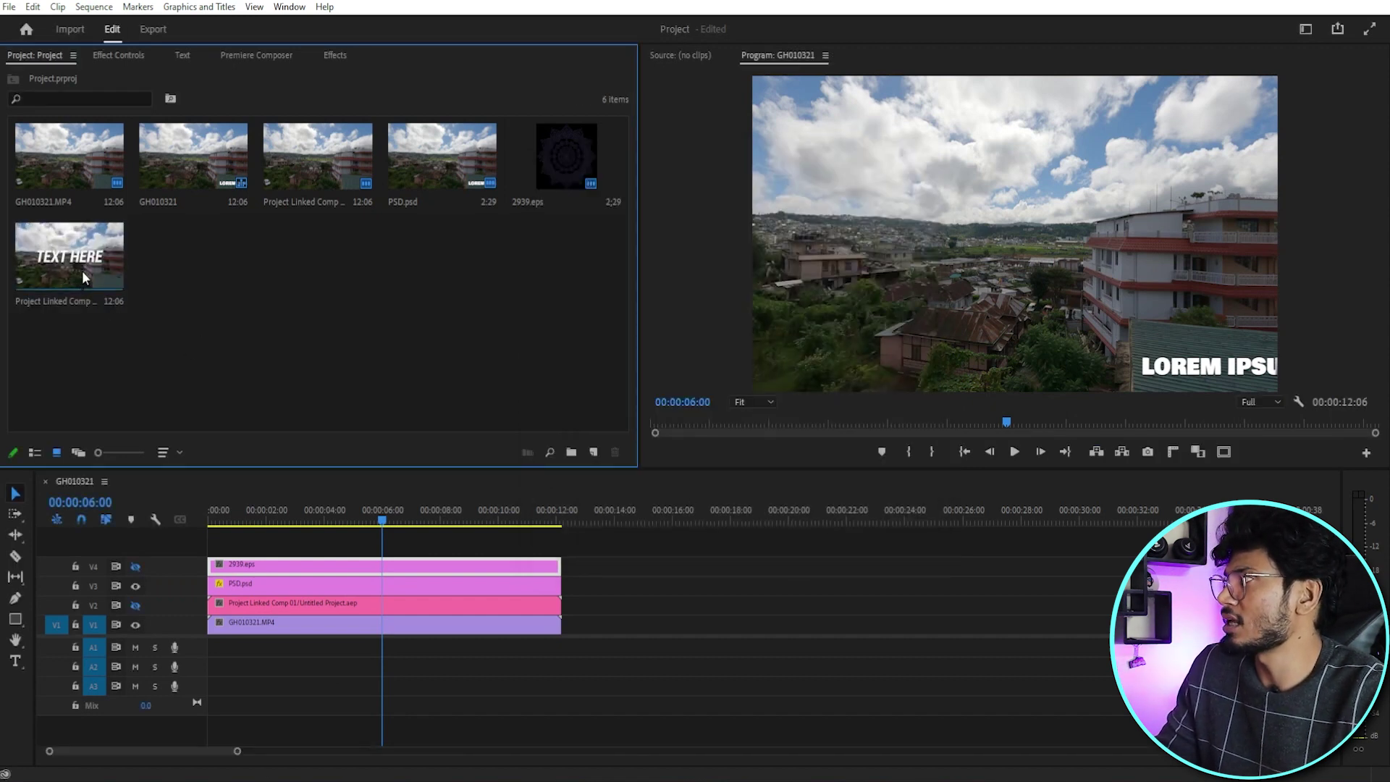
drag(73, 260, 601, 565)
drag(663, 515, 733, 515)
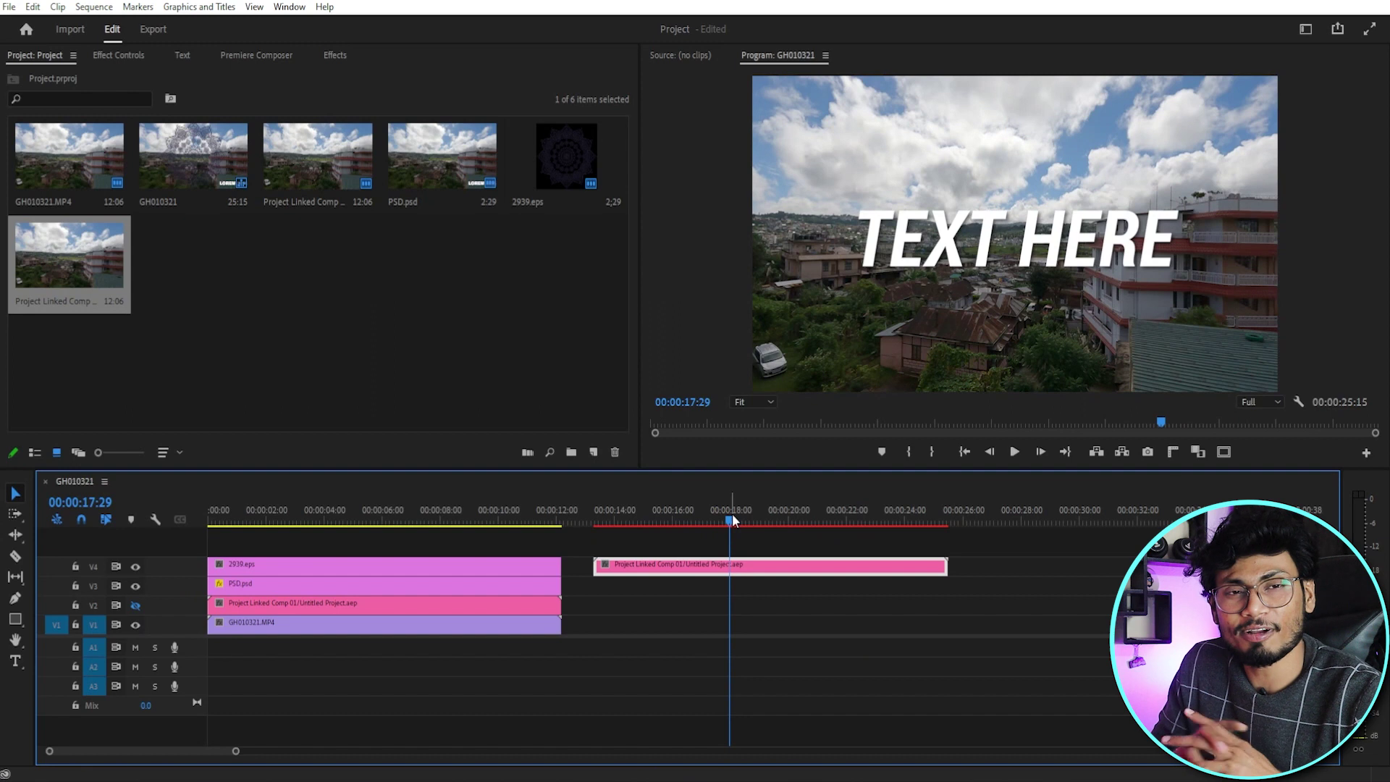